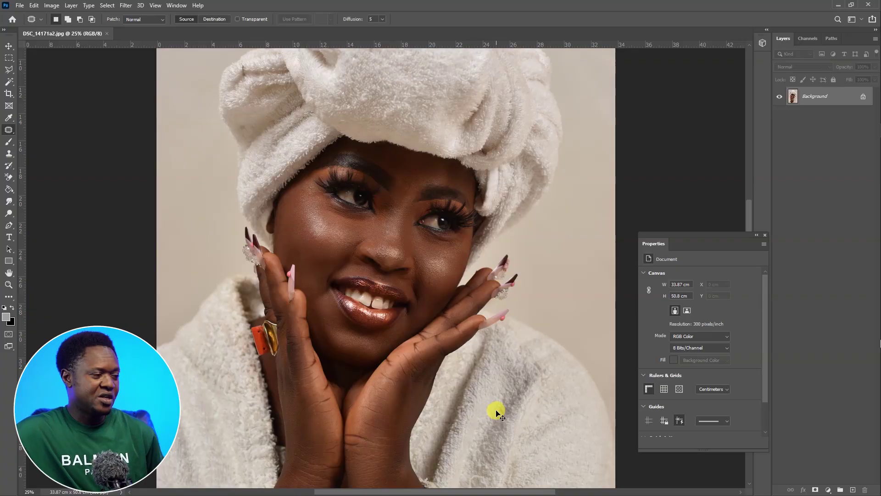
pyautogui.hotkey('ctrl', '-')
pyautogui.hotkey('ctrl', '-')
pyautogui.hotkey('ctrl', '-')
pyautogui.hotkey('ctrl', '-')
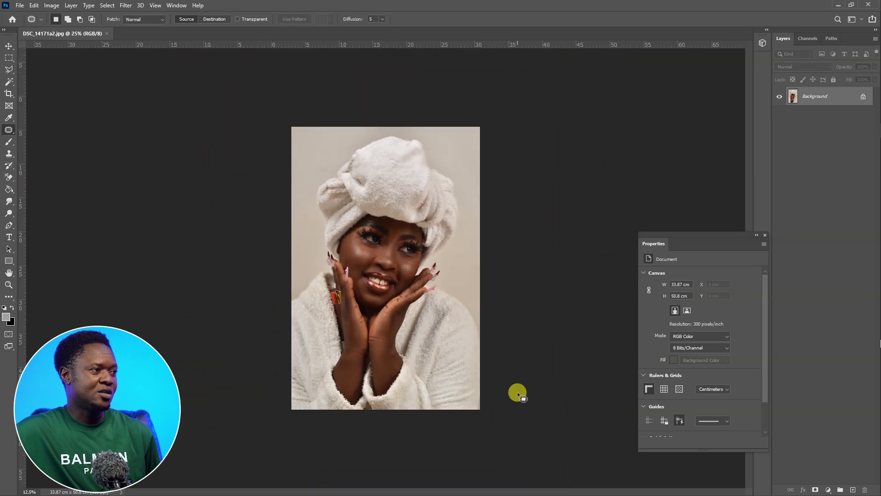
pyautogui.hotkey('ctrl', '+')
pyautogui.hotkey('ctrl', '+')
pyautogui.hotkey('ctrl', '+')
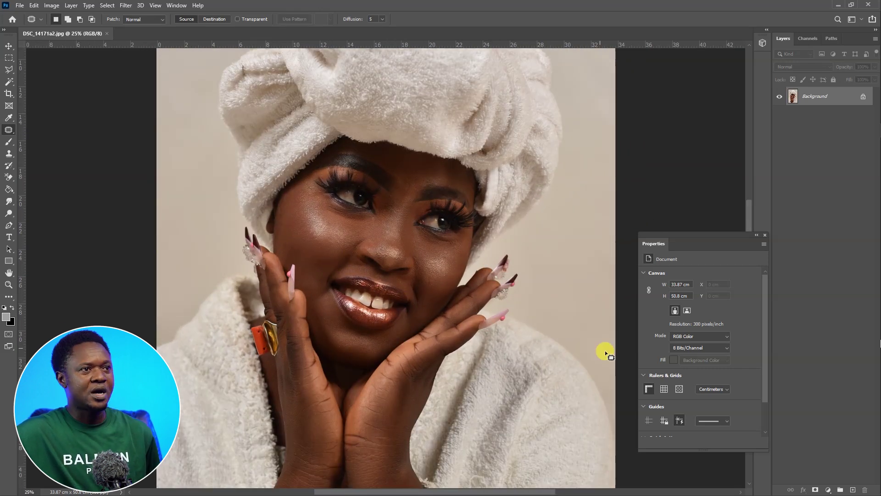
# Step: Duplicate the Background layer twice, naming the upper copy "details" and the lower copy "colors"
pyautogui.hotkey('ctrl', 'j')
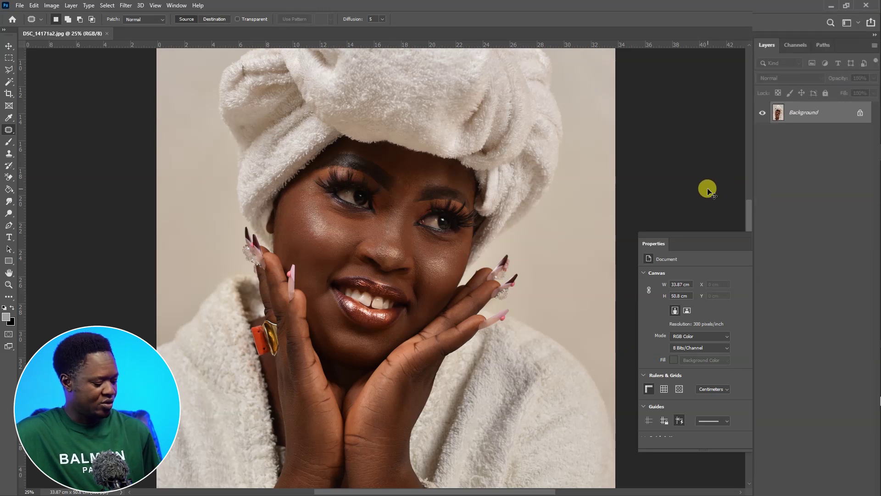
pyautogui.hotkey('ctrl', 'j')
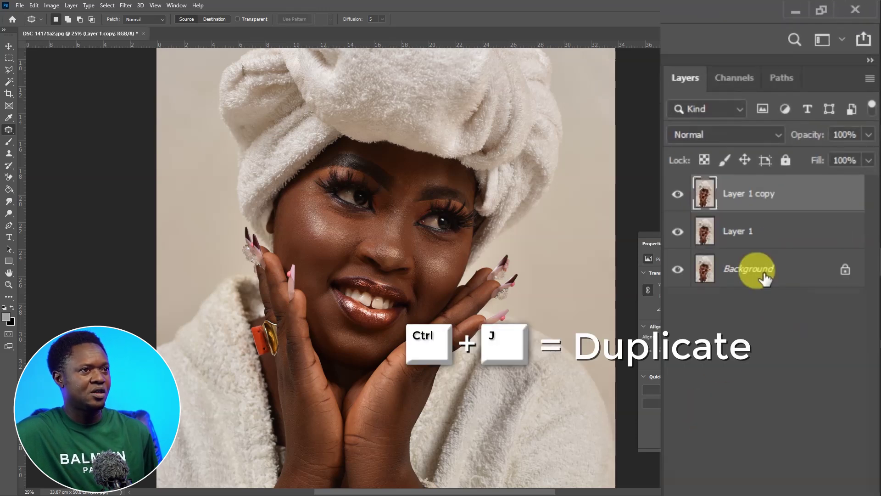
pyautogui.doubleClick(757, 197)
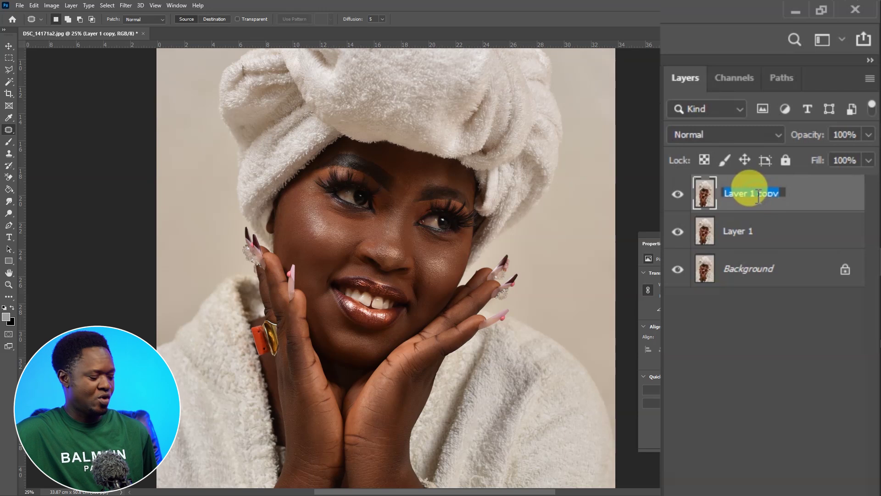
pyautogui.write('details')
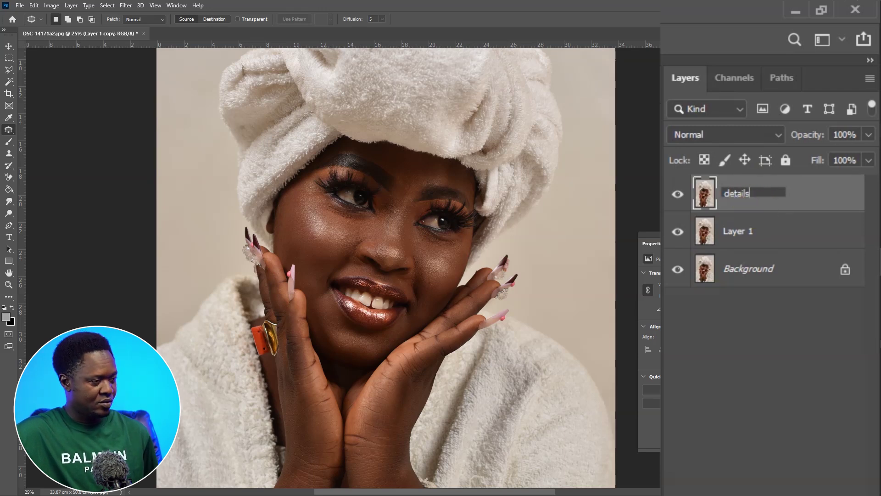
pyautogui.click(744, 229)
pyautogui.doubleClick(744, 230)
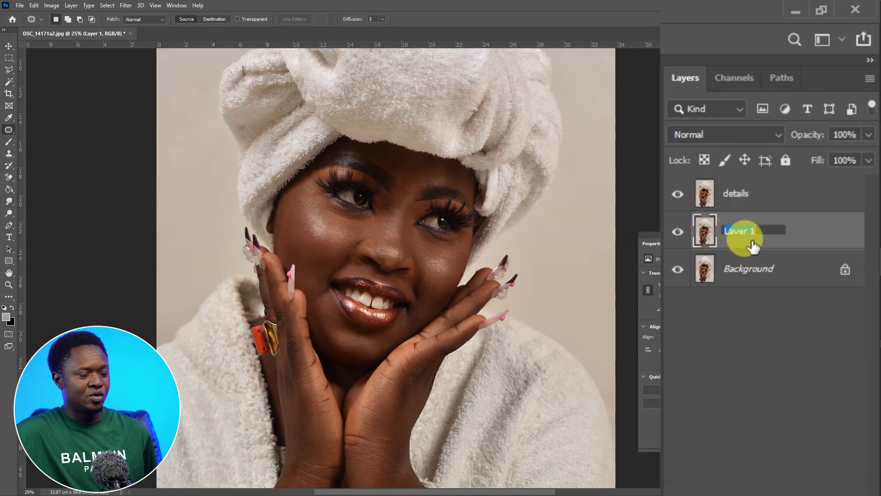
pyautogui.write('colors')
pyautogui.press('Return')
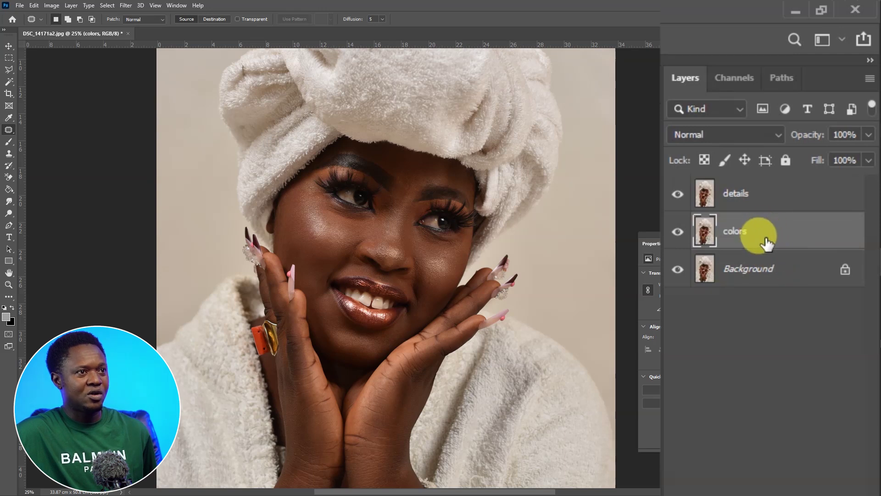
# Step: Group the details and colors layers together and expand the group to show both layers
pyautogui.keyDown('shift'); pyautogui.click(768, 201); pyautogui.keyUp('shift')
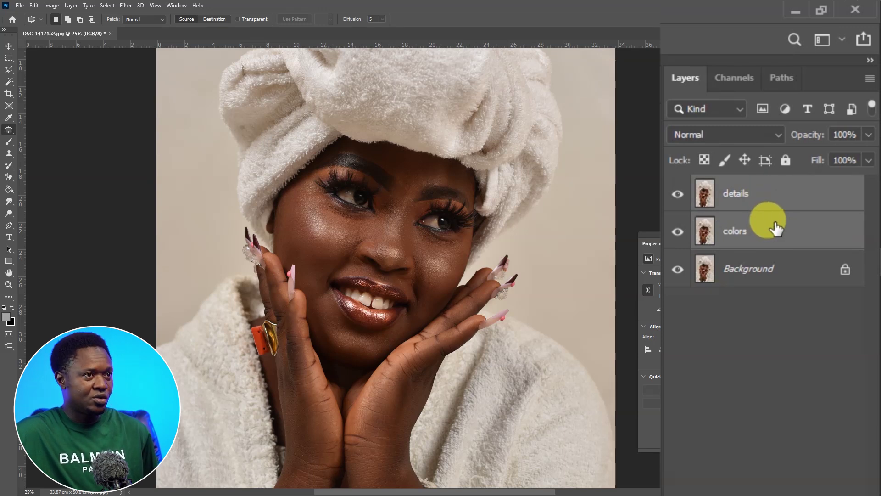
pyautogui.hotkey('ctrl', 'g')
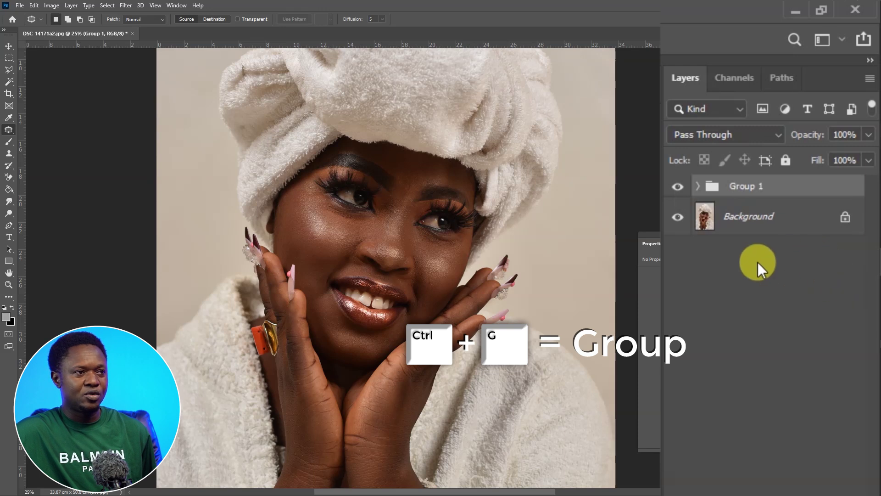
pyautogui.click(698, 187)
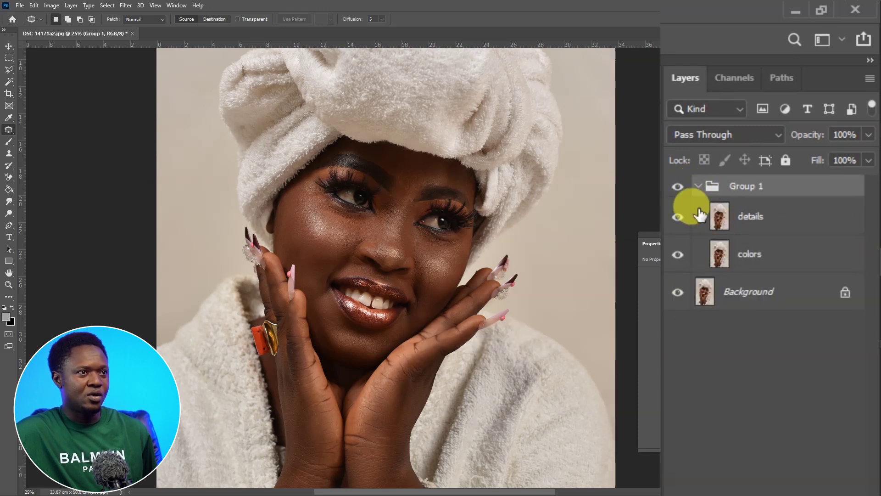
# Step: With the details layer hidden, apply a Gaussian Blur with a 10-pixel radius to the colors layer
pyautogui.click(750, 254)
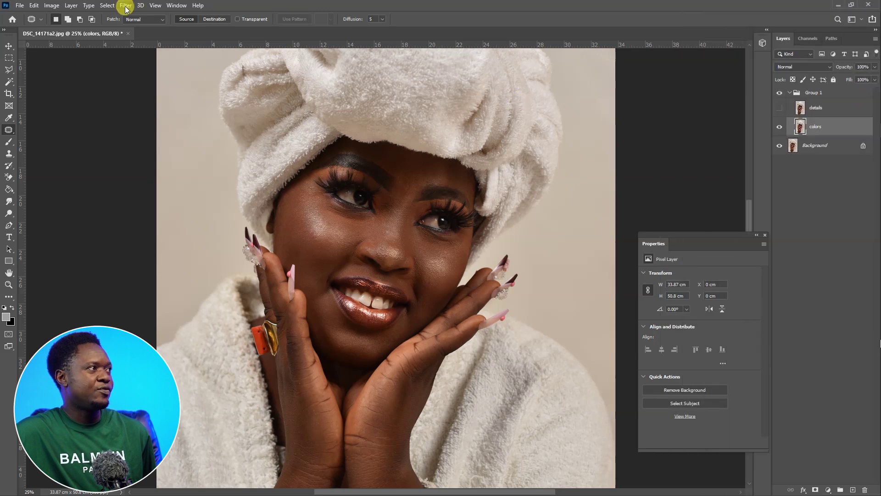
pyautogui.click(125, 6)
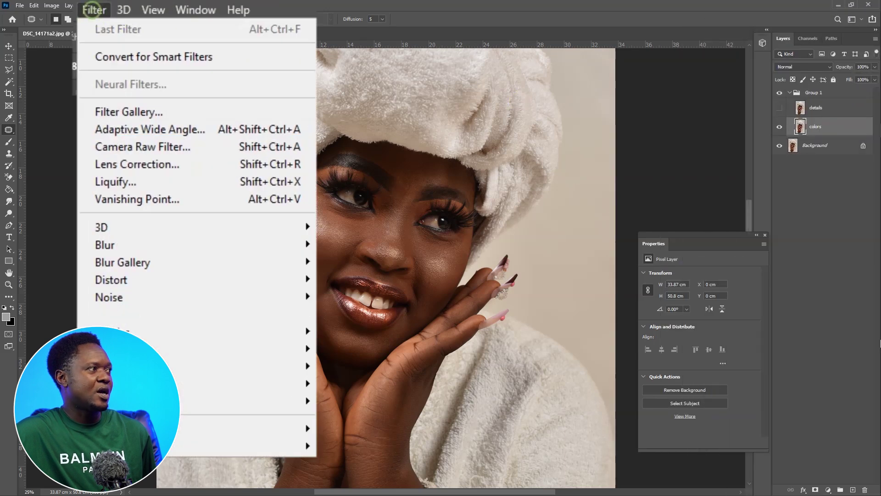
pyautogui.moveTo(147, 123)
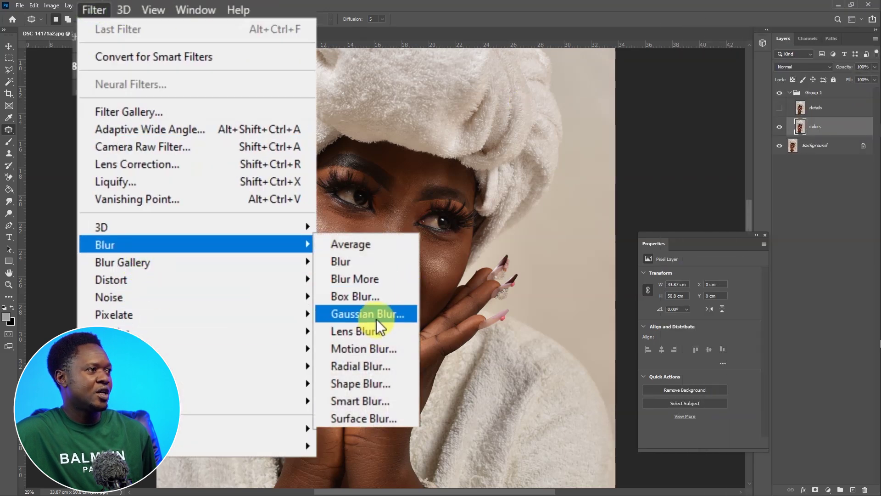
pyautogui.click(369, 314)
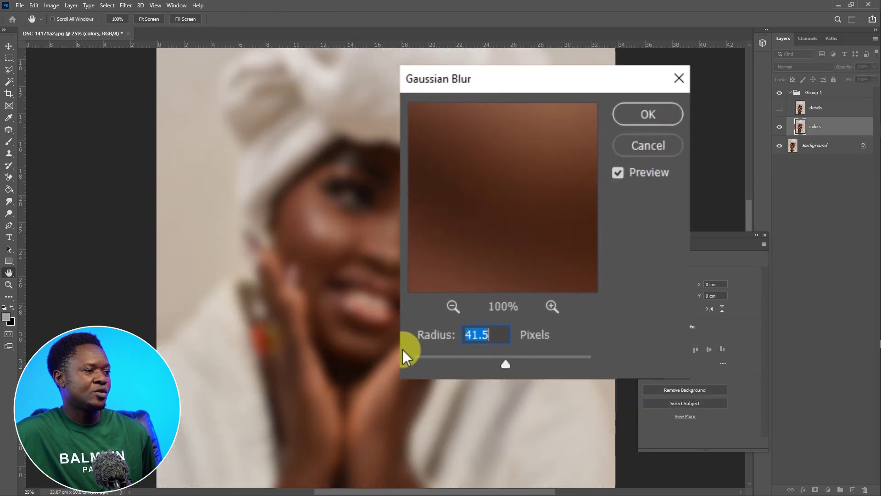
pyautogui.moveTo(502, 363); pyautogui.dragTo(411, 363)
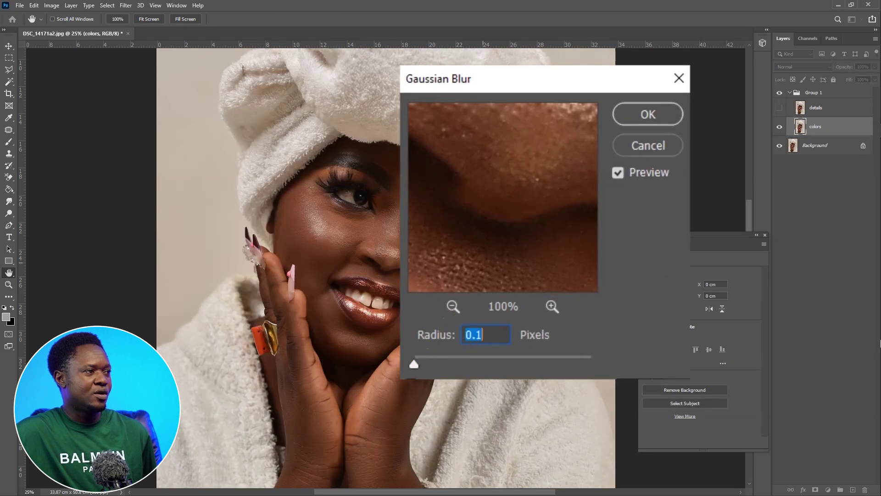
pyautogui.moveTo(415, 365); pyautogui.dragTo(441, 362)
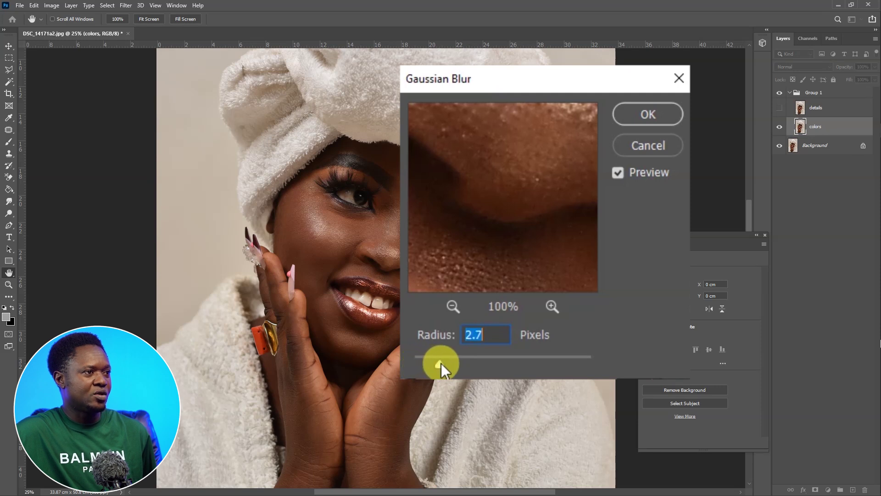
pyautogui.moveTo(478, 200); pyautogui.dragTo(484, 236)
pyautogui.moveTo(440, 364); pyautogui.dragTo(481, 365)
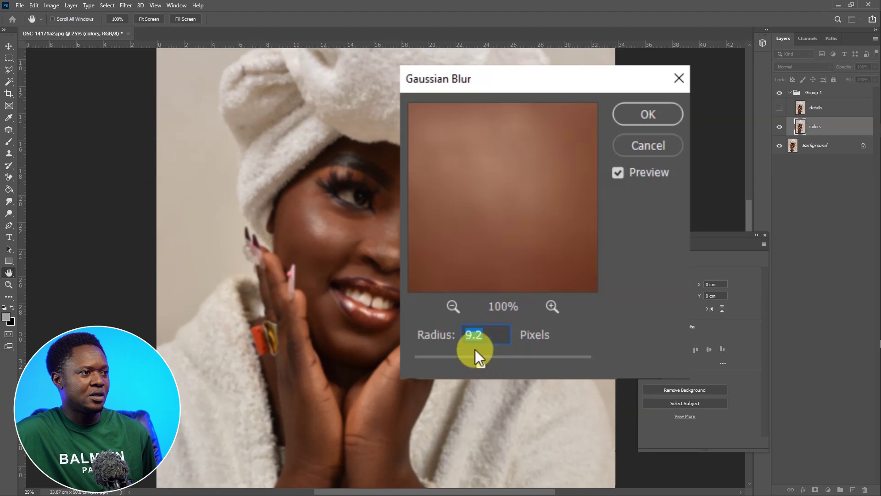
pyautogui.moveTo(481, 361); pyautogui.dragTo(486, 362)
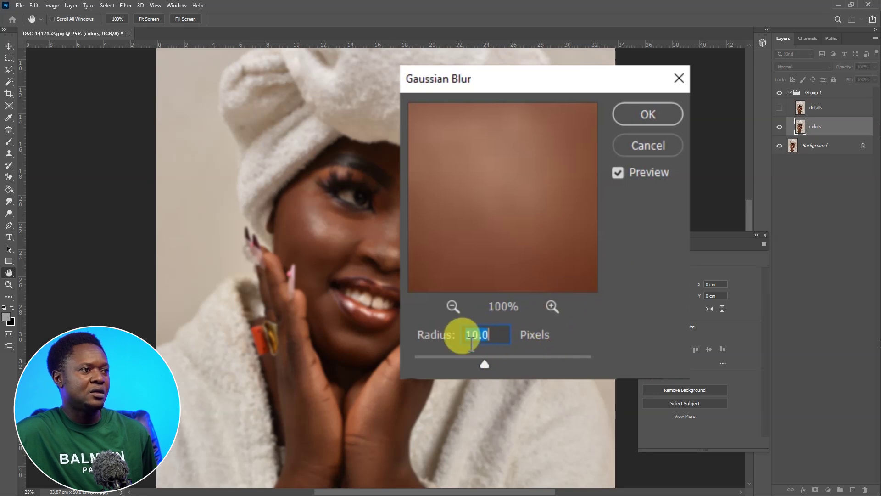
pyautogui.click(646, 114)
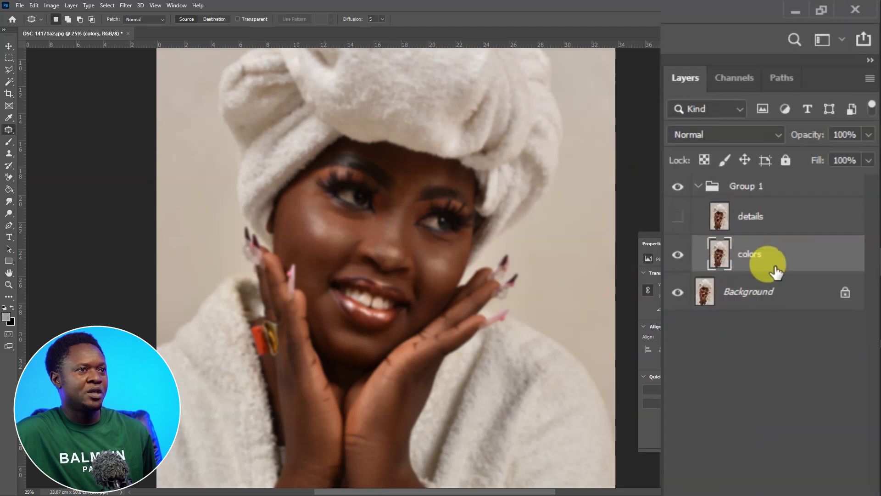
# Step: Show the details layer and run Apply Image on it with the colors layer, Subtract blending, scale 2 and offset 128
pyautogui.click(758, 220)
pyautogui.click(669, 223)
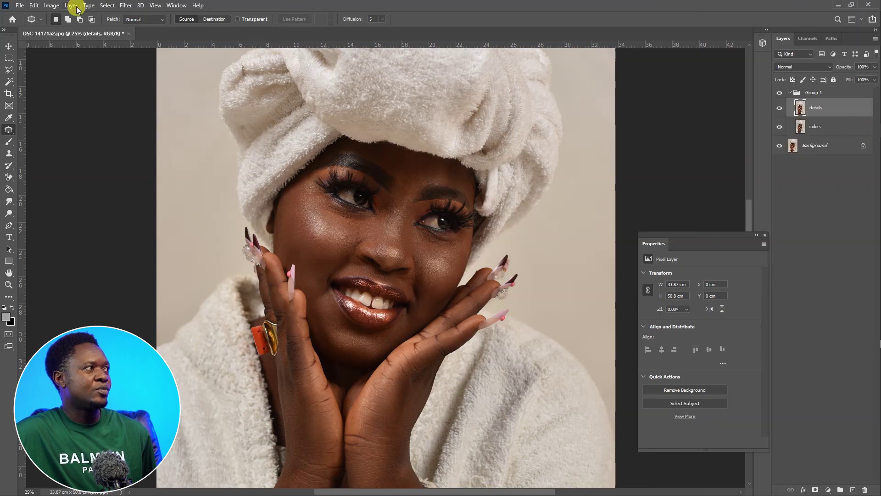
pyautogui.click(51, 5)
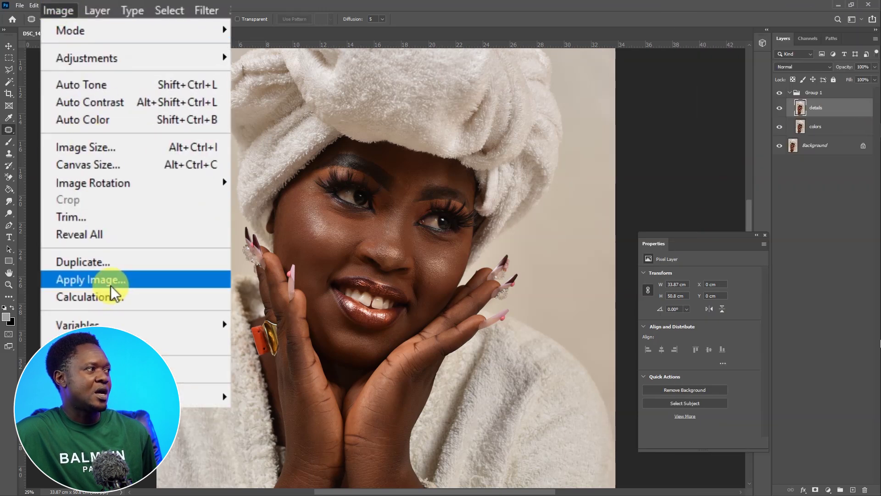
pyautogui.click(111, 284)
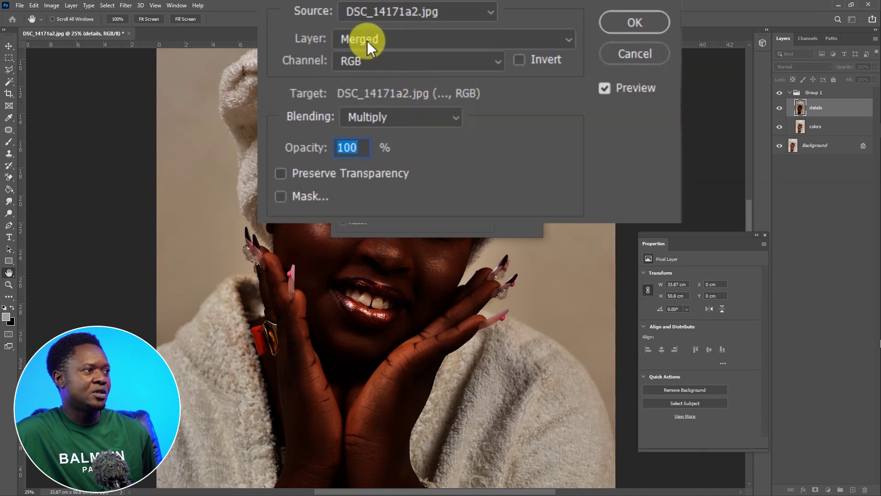
pyautogui.click(398, 38)
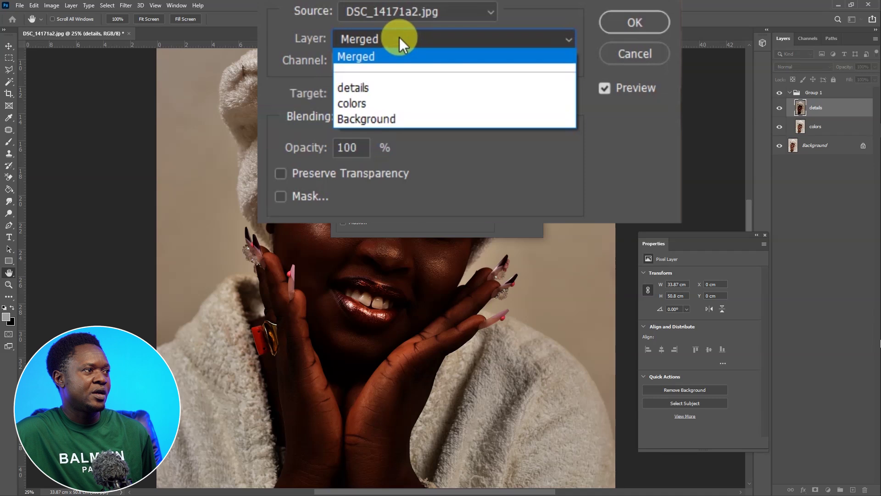
pyautogui.click(364, 106)
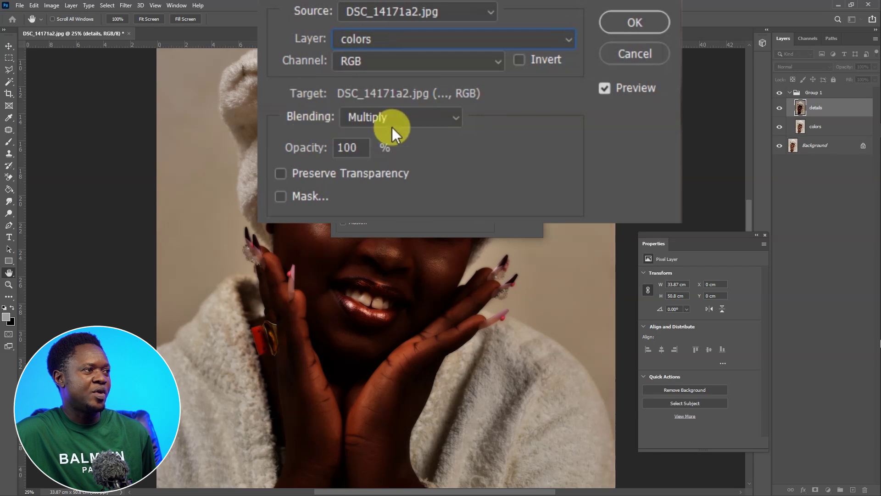
pyautogui.click(417, 117)
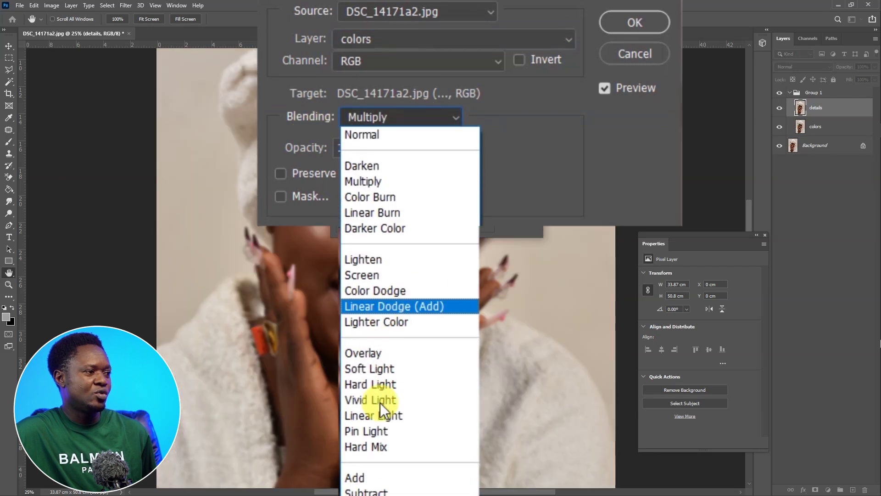
pyautogui.click(381, 491)
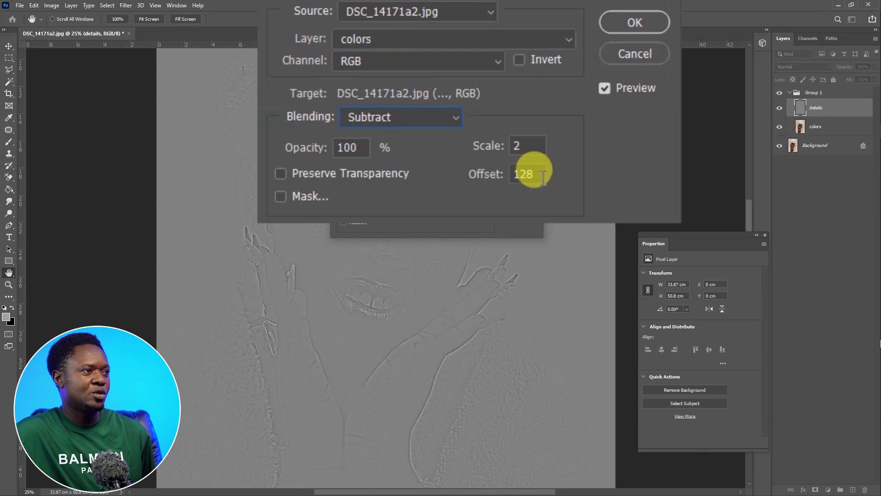
pyautogui.click(633, 22)
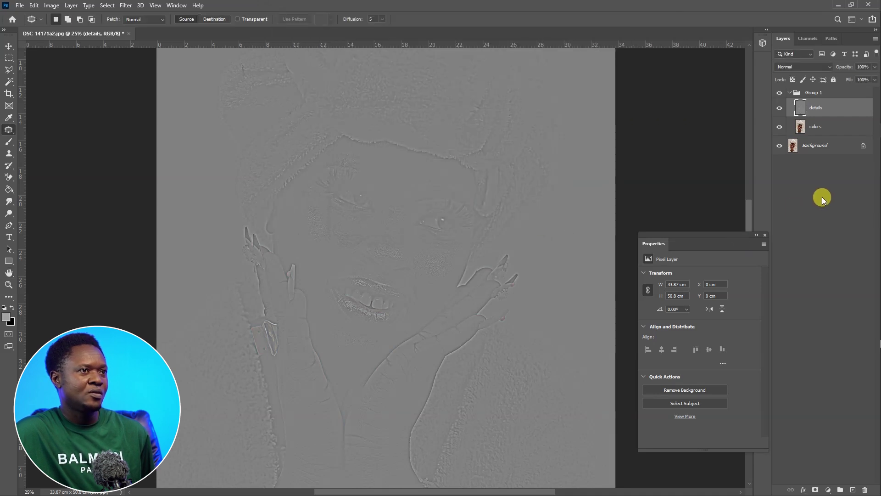
# Step: Set the details layer's blend mode to Linear Light and compare the image with the layer group hidden and shown
pyautogui.click(798, 67)
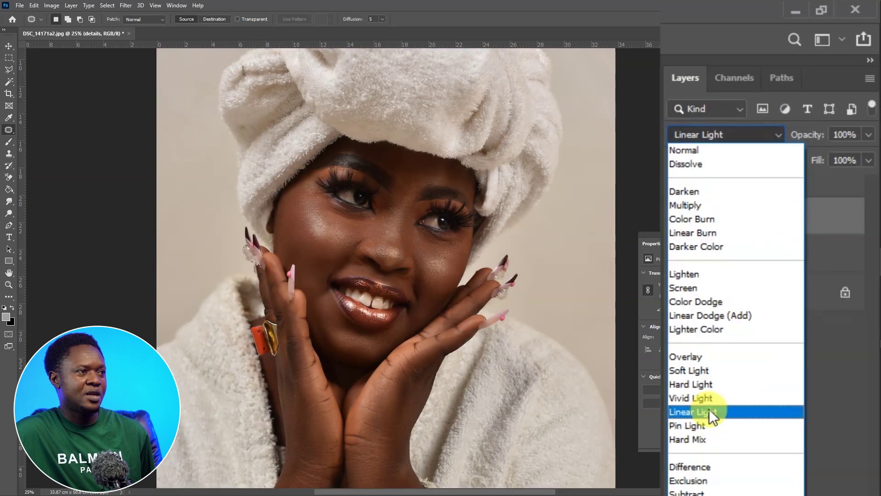
pyautogui.click(779, 248)
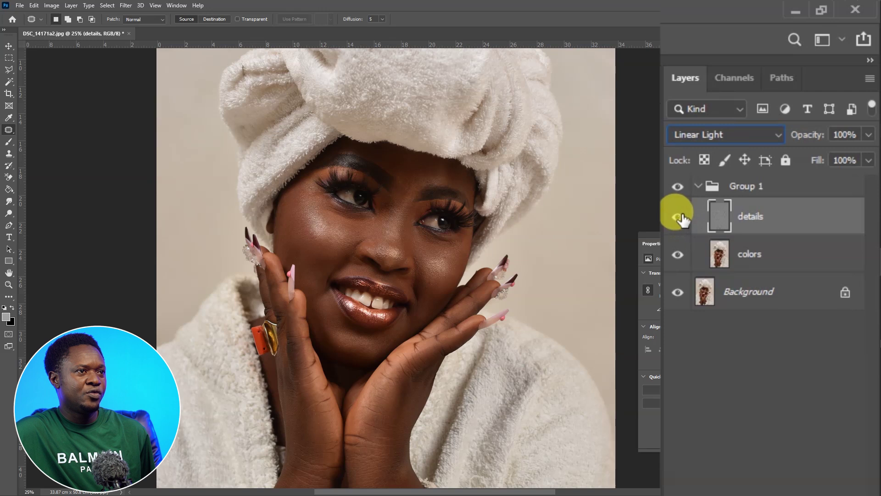
pyautogui.click(678, 187)
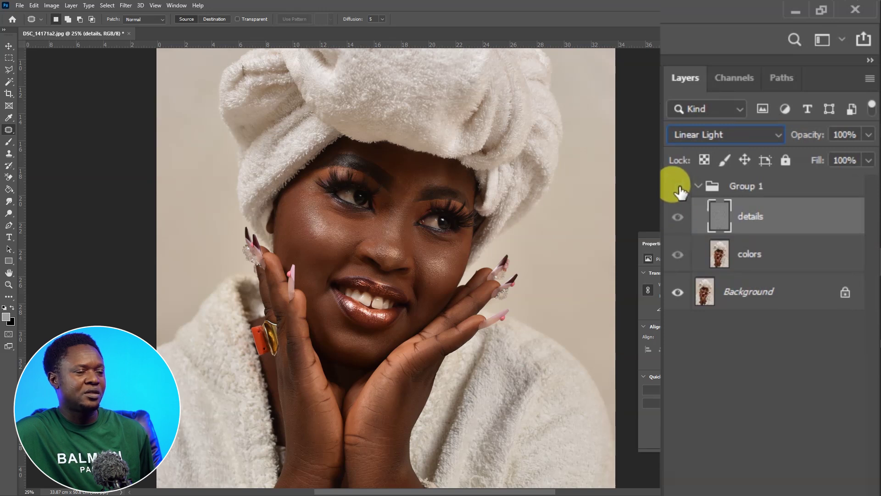
pyautogui.click(678, 189)
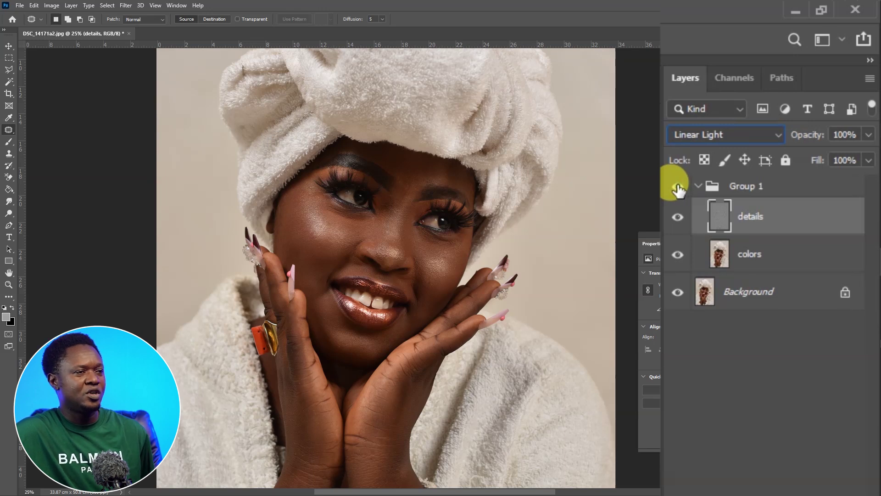
pyautogui.click(678, 187)
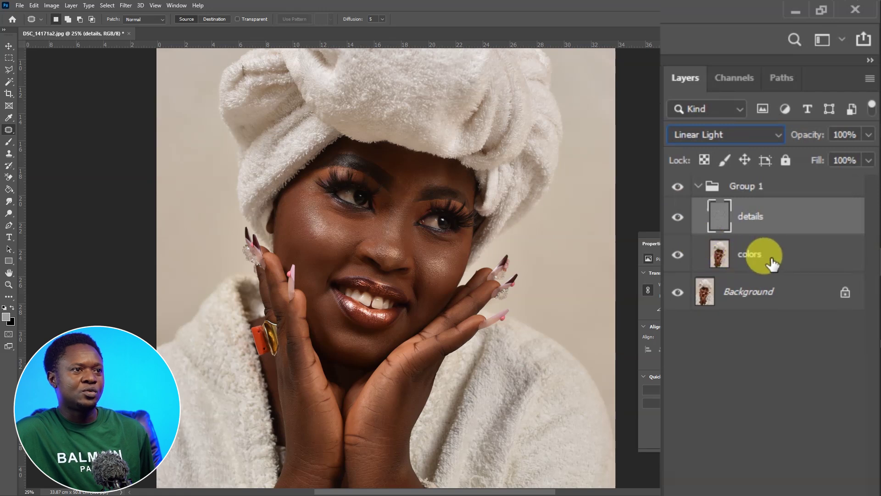
# Step: Make the colors layer active with the details layer kept visible, and set the Polygonal Lasso tool's feather to 20 px
pyautogui.click(719, 254)
pyautogui.click(678, 216)
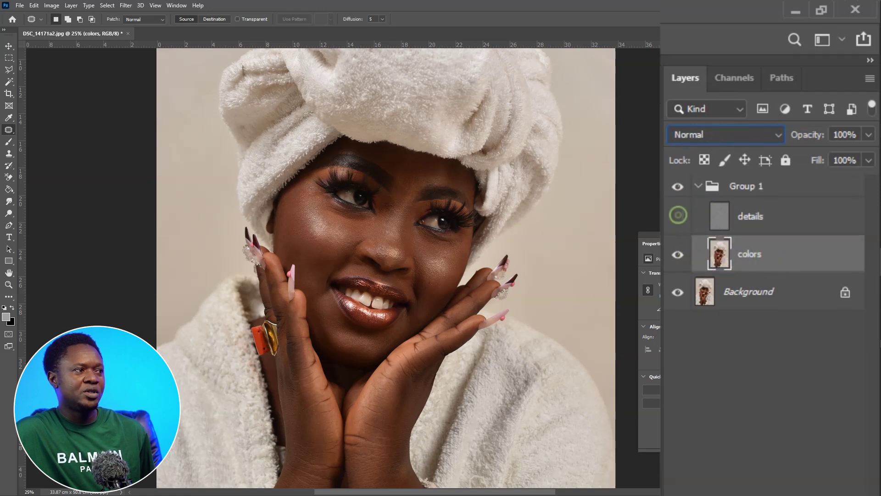
pyautogui.click(678, 217)
pyautogui.click(9, 69)
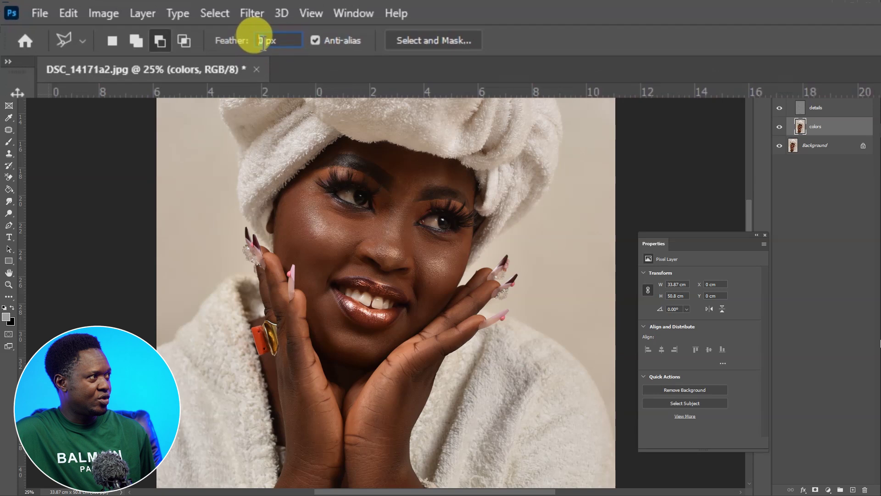
pyautogui.click(127, 21)
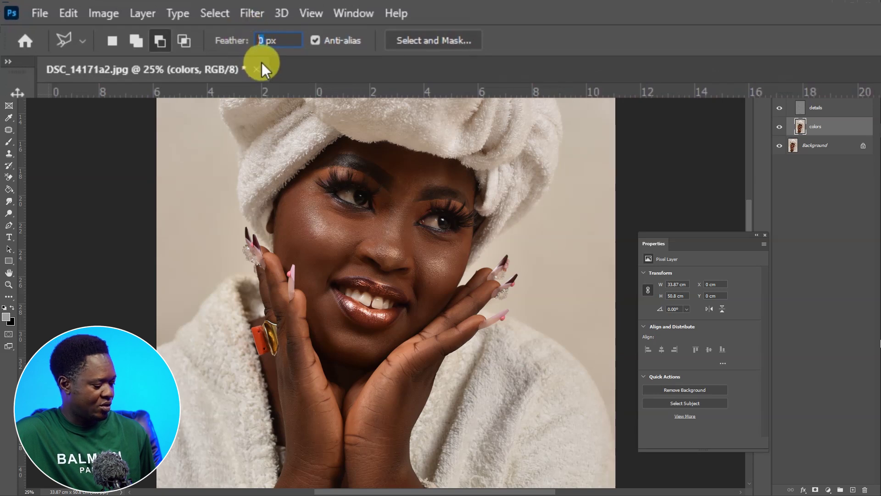
pyautogui.write('20')
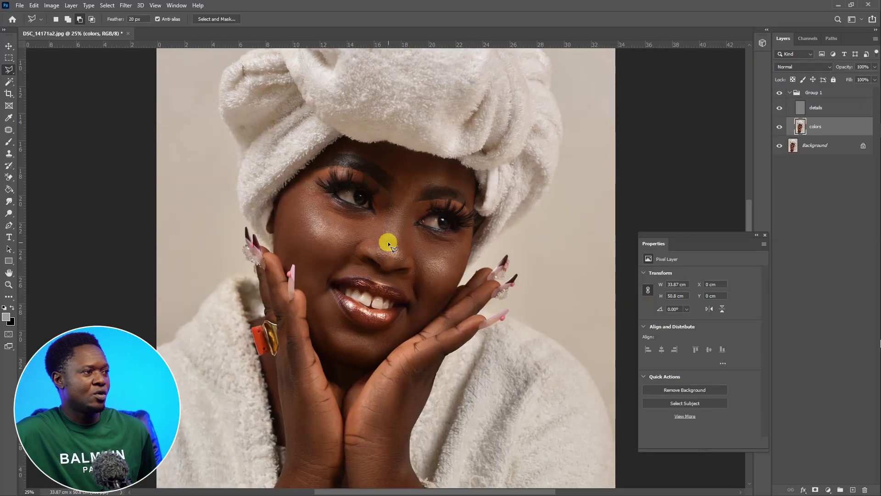
# Step: Outline the highlighted cheek on the image's right side with a lasso selection about 4.5 cm wide and 5.7 cm high
pyautogui.scroll(2, 412, 254)
pyautogui.moveTo(441, 278); pyautogui.dragTo(336, 205)
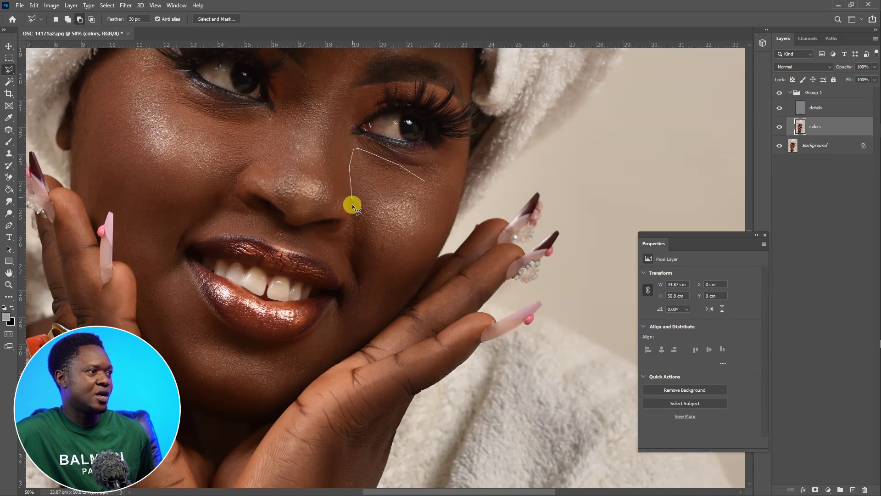
pyautogui.moveTo(434, 177); pyautogui.dragTo(434, 179)
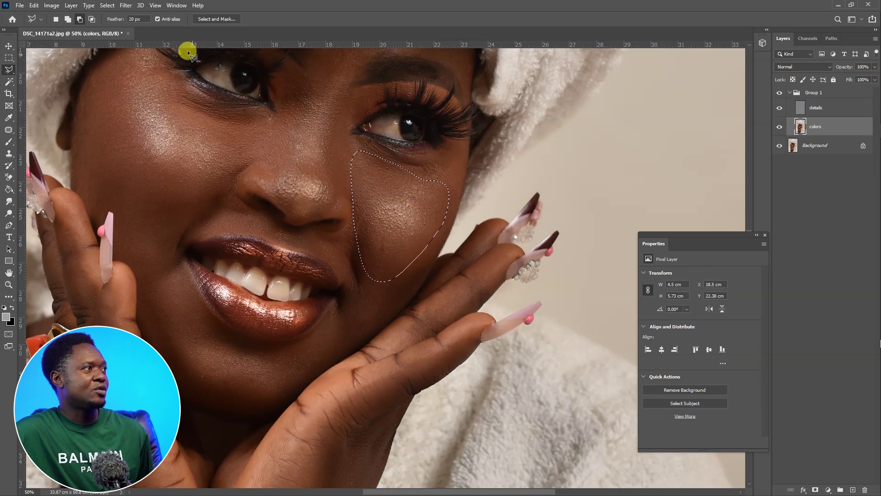
# Step: Apply a Gaussian Blur with an 18-pixel radius to the selected cheek, previewing stronger radii before settling on it
pyautogui.click(126, 5)
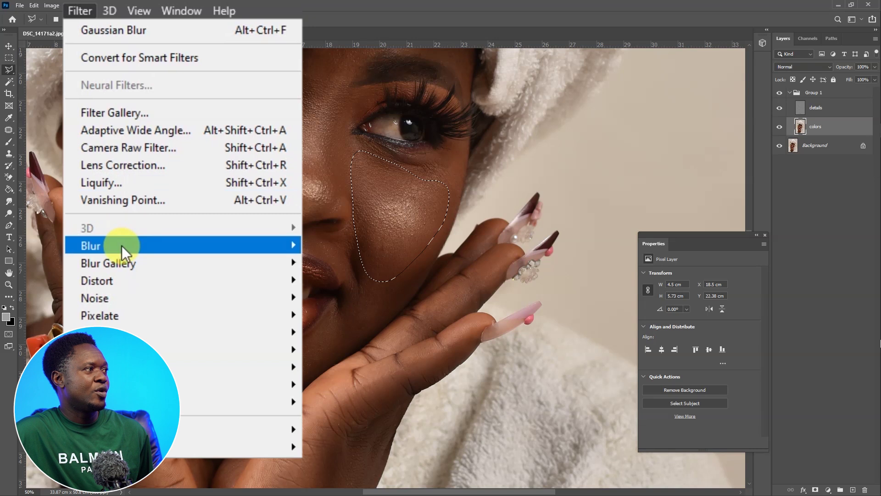
pyautogui.moveTo(122, 246)
pyautogui.click(337, 315)
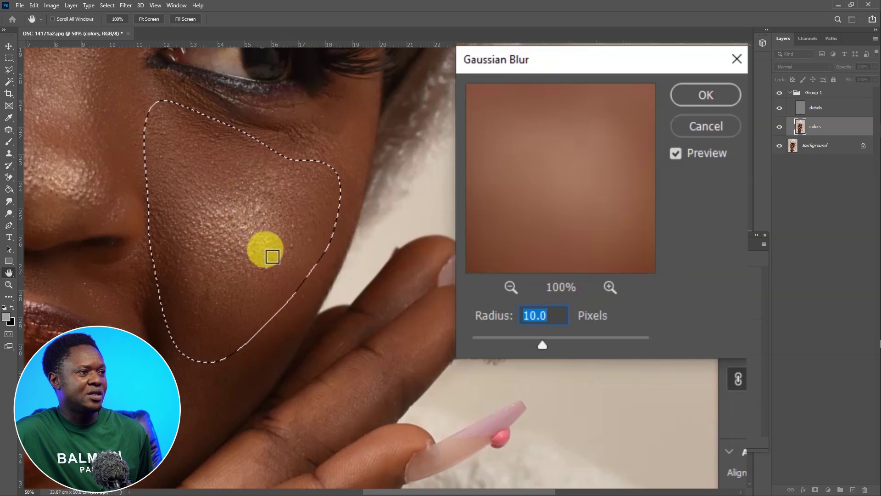
pyautogui.moveTo(540, 332)
pyautogui.mouseDown()
pyautogui.moveTo(533, 335)
pyautogui.moveTo(541, 340)
pyautogui.moveTo(483, 340)
pyautogui.moveTo(478, 357)
pyautogui.moveTo(473, 346)
pyautogui.moveTo(532, 345)
pyautogui.mouseUp()
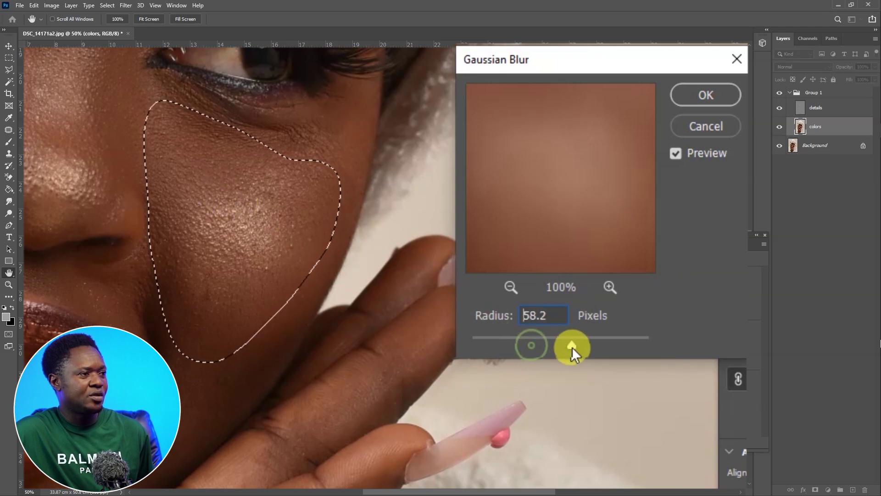
pyautogui.moveTo(577, 345)
pyautogui.mouseDown()
pyautogui.moveTo(566, 345)
pyautogui.moveTo(591, 342)
pyautogui.mouseUp()
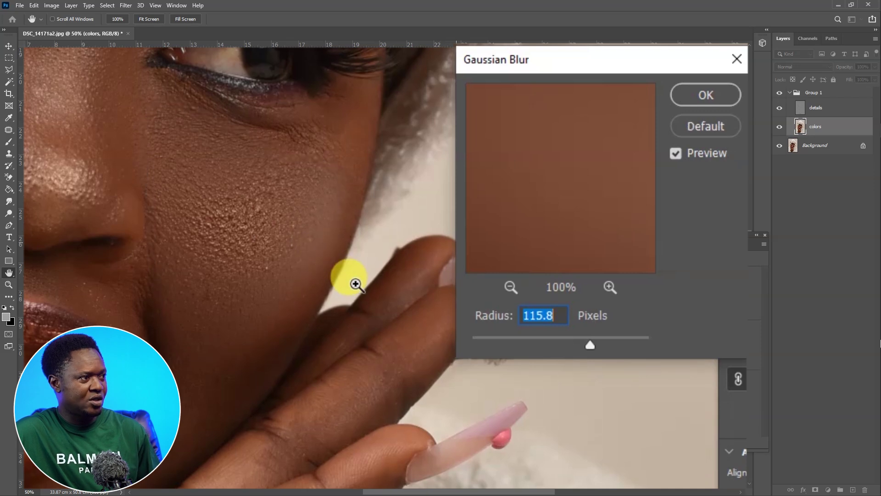
pyautogui.scroll(1, 354, 285)
pyautogui.moveTo(321, 243); pyautogui.dragTo(220, 289)
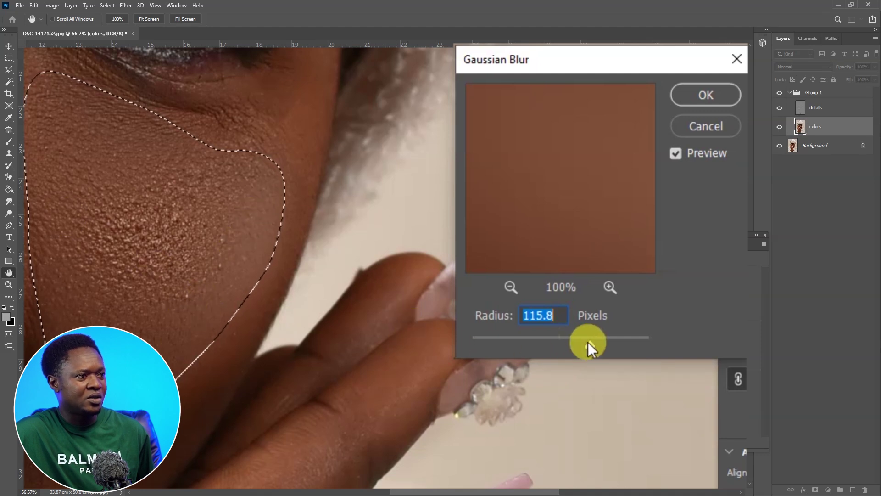
pyautogui.moveTo(589, 345); pyautogui.dragTo(549, 342)
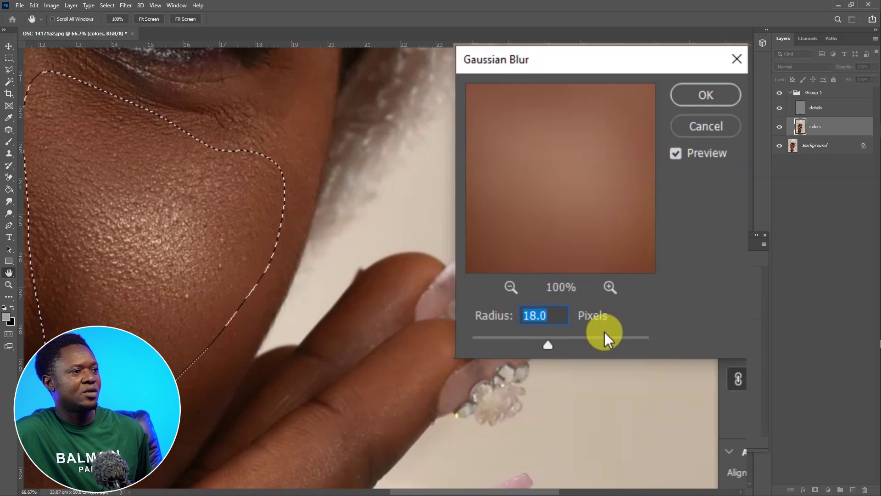
pyautogui.click(701, 95)
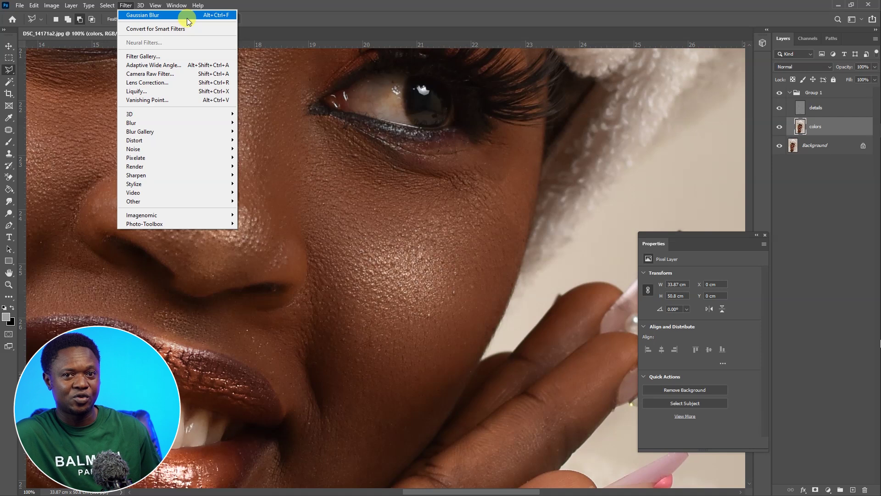
# Step: Lasso the outer and inner areas under the image's right eye in turn, reapplying the last Gaussian Blur to each and deselecting
pyautogui.press('Escape')
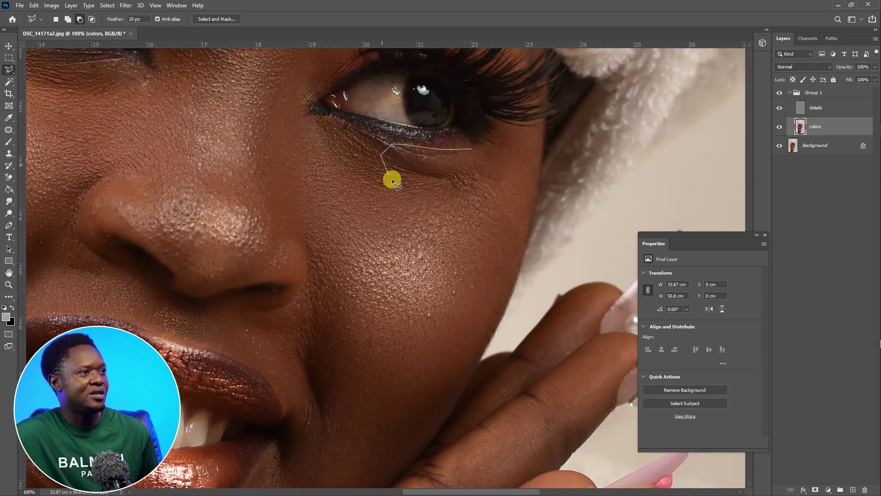
pyautogui.doubleClick(511, 195)
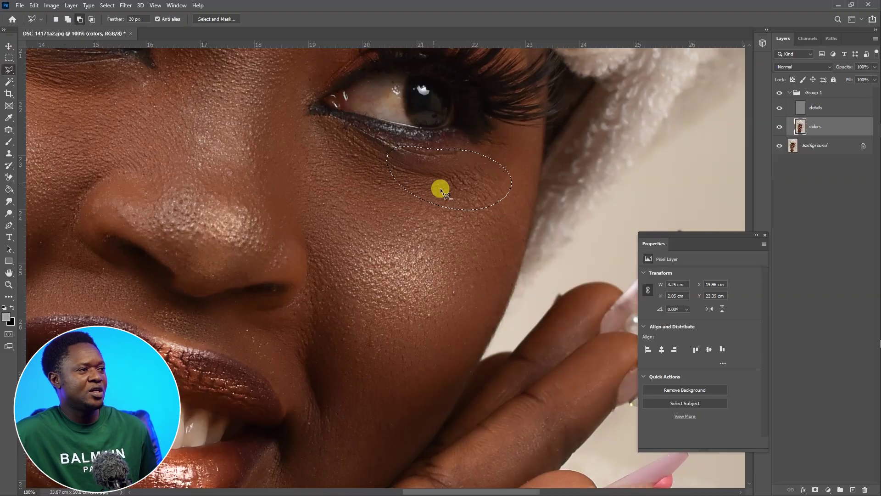
pyautogui.click(387, 152)
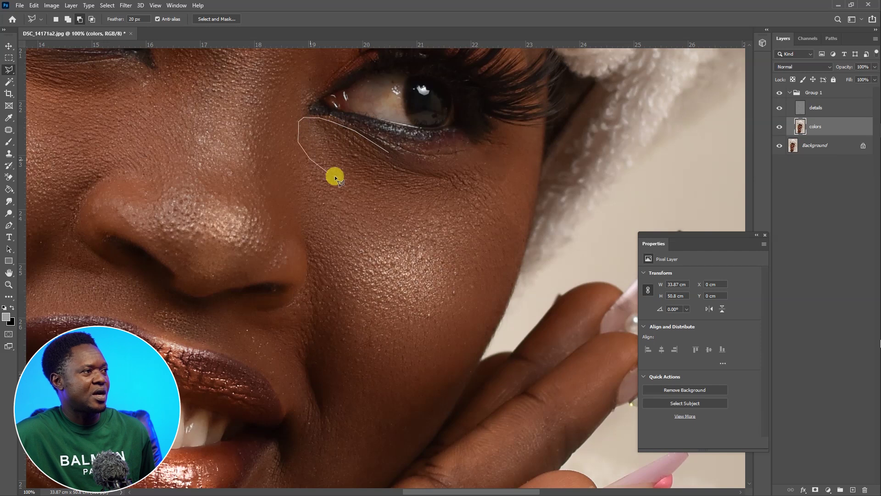
pyautogui.moveTo(396, 172); pyautogui.dragTo(396, 174)
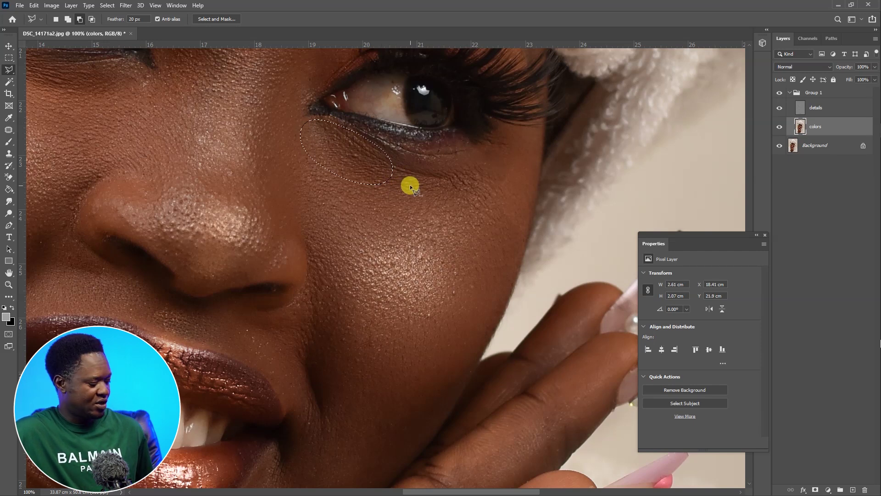
pyautogui.hotkey('ctrl', 'alt', 'f')
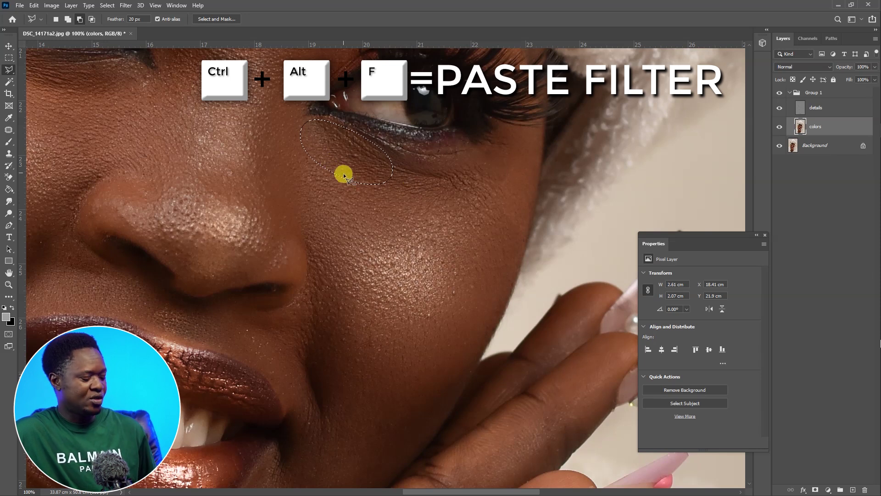
pyautogui.moveTo(307, 170); pyautogui.dragTo(401, 250)
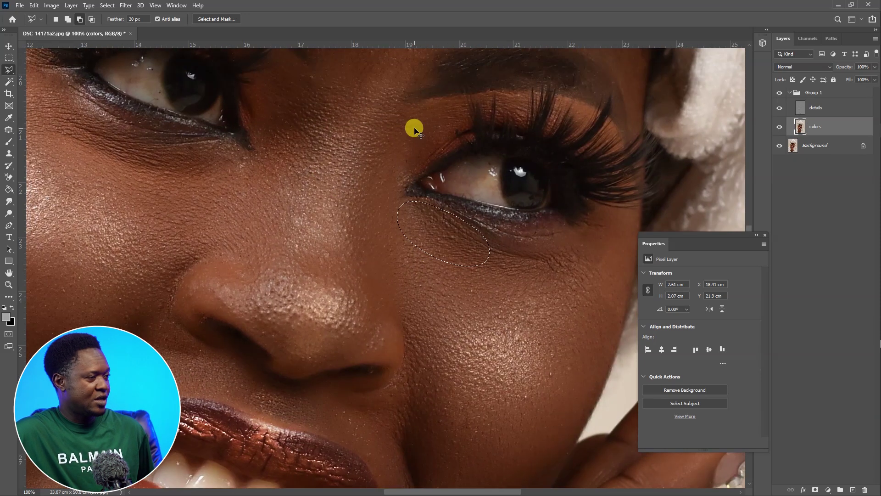
pyautogui.hotkey('ctrl', 'd')
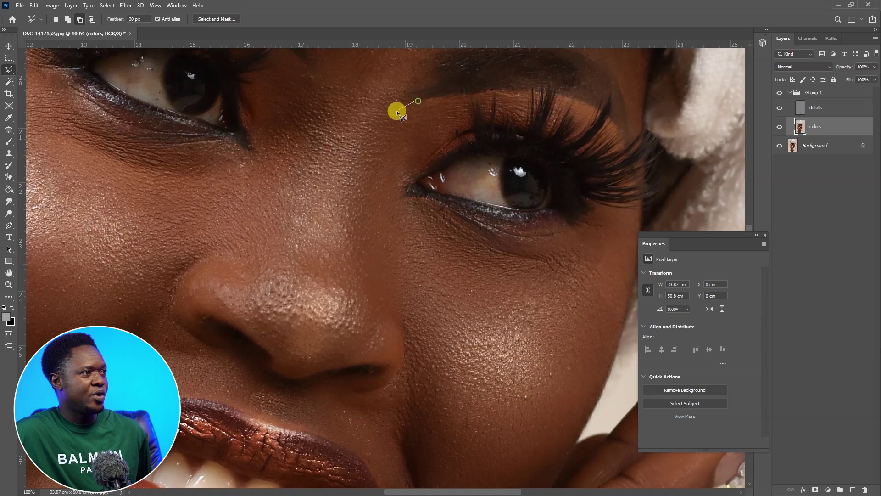
# Step: Lasso the nose's right side from the inner brow around the tip, about 4.2 by 5.8 cm, reapply the blur and deselect
pyautogui.moveTo(361, 161); pyautogui.dragTo(352, 174)
pyautogui.moveTo(349, 214); pyautogui.dragTo(342, 318)
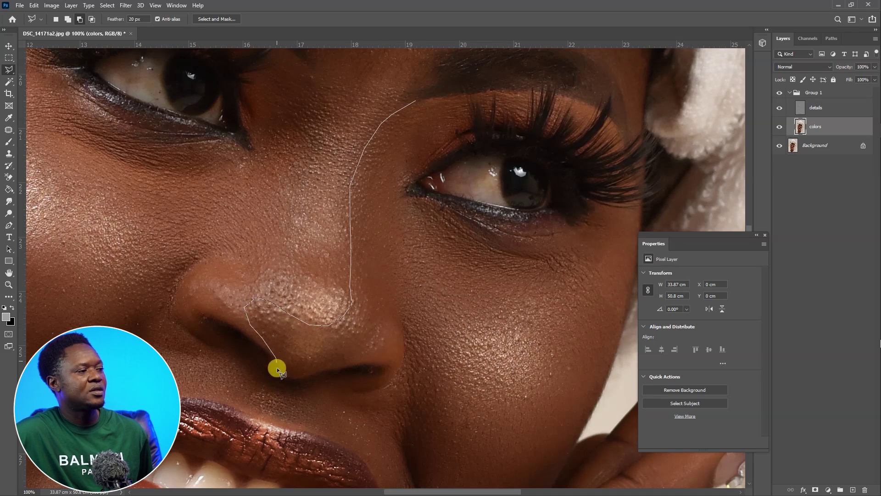
pyautogui.moveTo(383, 342)
pyautogui.mouseDown()
pyautogui.moveTo(385, 217)
pyautogui.moveTo(437, 131)
pyautogui.mouseUp()
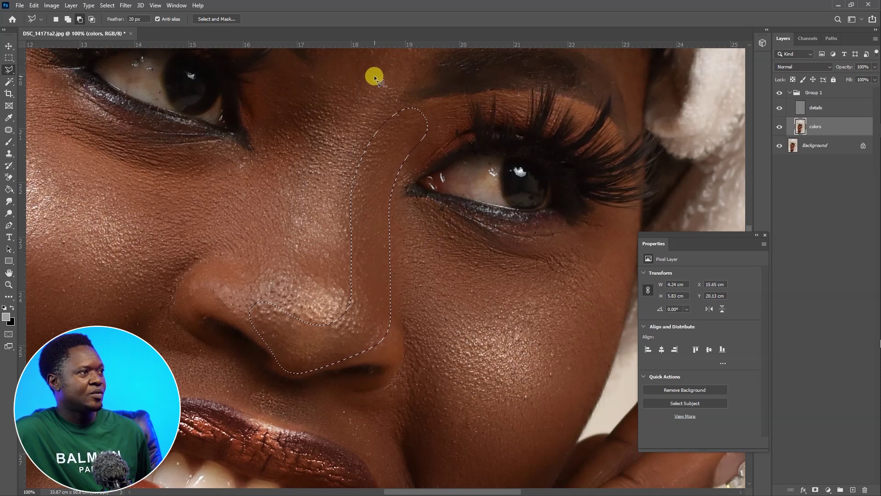
pyautogui.hotkey('ctrl', 'd')
# Step: Lasso the nose bridge from between the brows to the tip, about 3 by 5.8 cm, reapply the blur and deselect
pyautogui.click(372, 67)
pyautogui.click(329, 130)
pyautogui.click(289, 323)
pyautogui.click(364, 195)
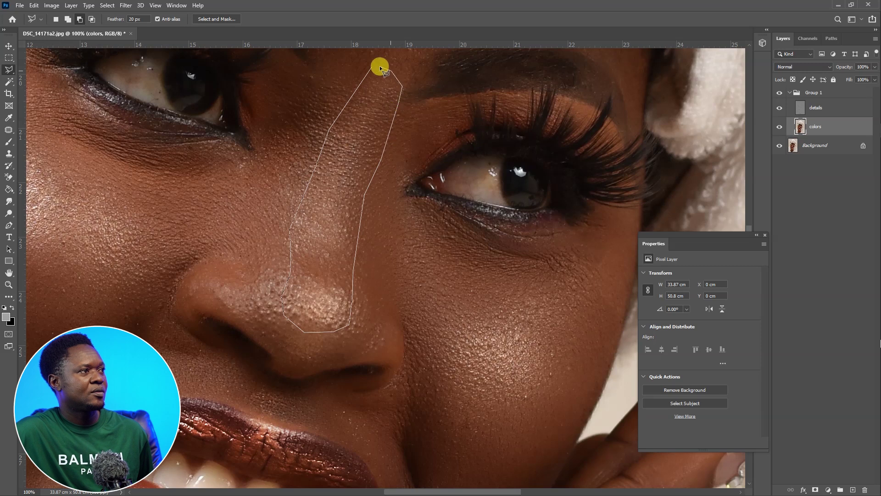
pyautogui.click(328, 142)
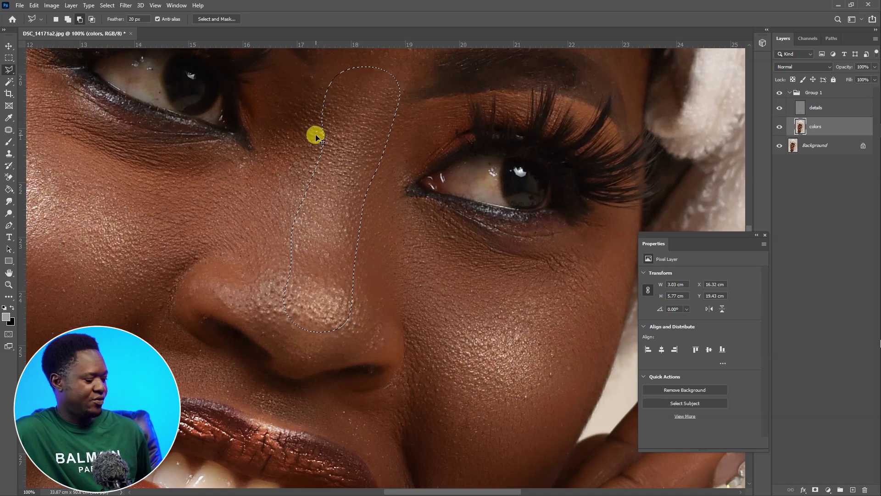
pyautogui.hotkey('ctrl', 'd')
# Step: Lasso the nose's left side from the inner eye corner to above the nostril, about 2.9 by 4.6 cm, reapply the blur and deselect
pyautogui.moveTo(331, 155); pyautogui.dragTo(361, 196)
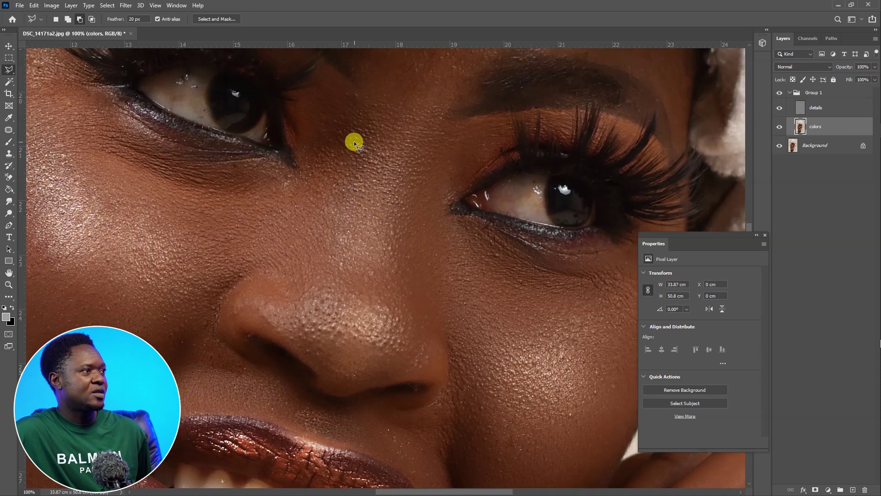
pyautogui.moveTo(307, 130); pyautogui.dragTo(296, 178)
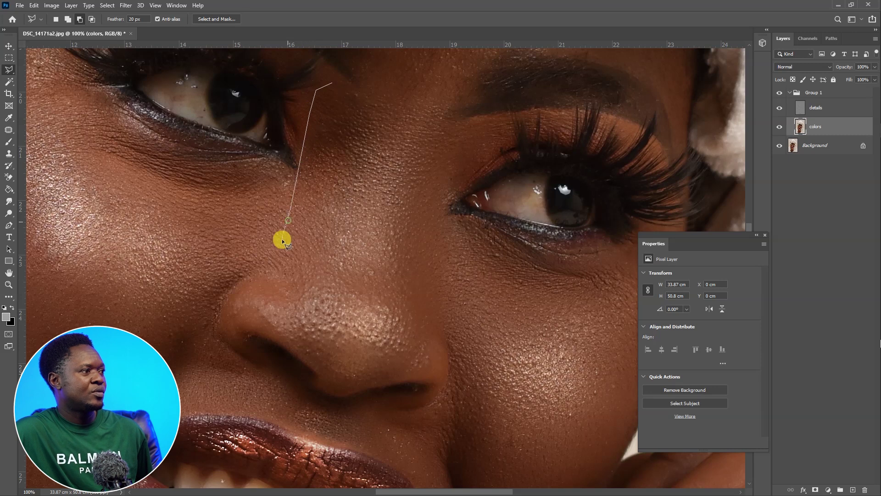
pyautogui.moveTo(351, 201); pyautogui.dragTo(365, 152)
pyautogui.click(354, 108)
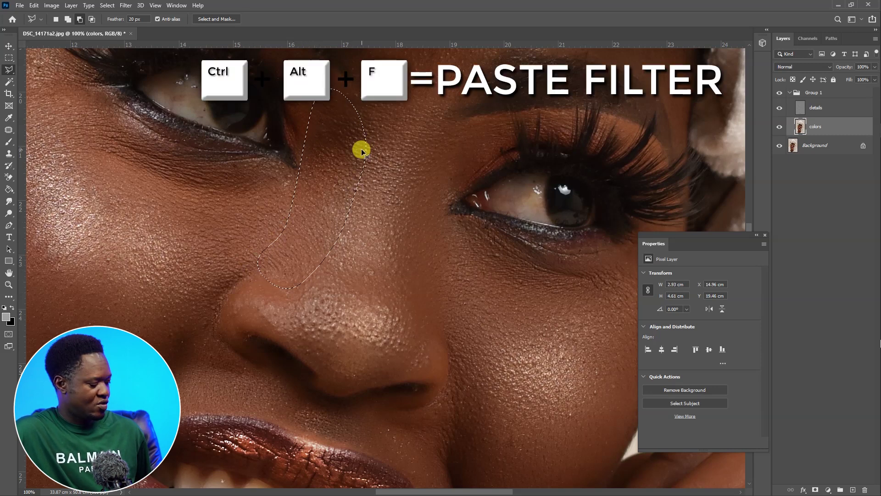
pyautogui.hotkey('ctrl', 'd')
# Step: Lasso the left nostril wing and the area under the image's left eye in turn, reapplying the blur to each and deselecting
pyautogui.moveTo(295, 271); pyautogui.dragTo(390, 230)
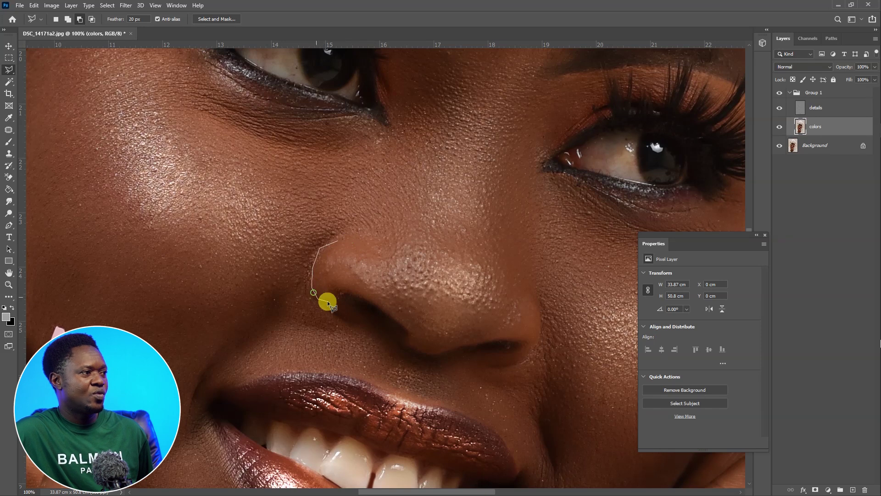
pyautogui.click(347, 243)
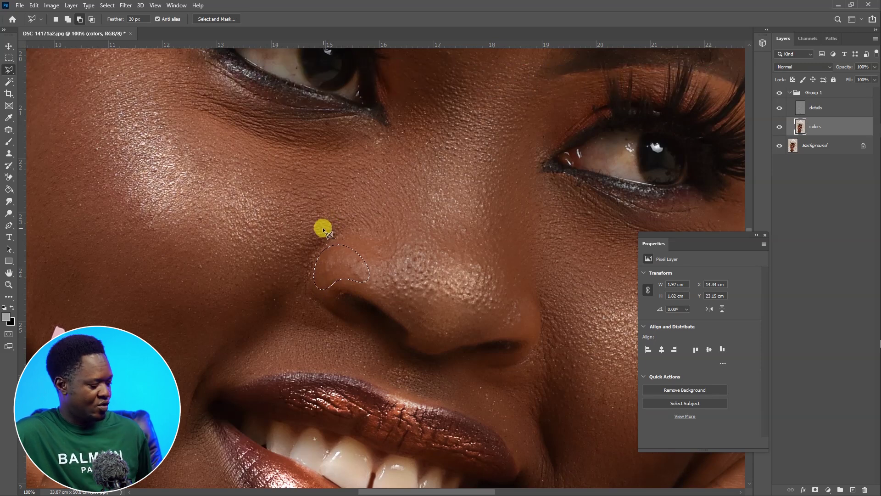
pyautogui.hotkey('ctrl', 'd')
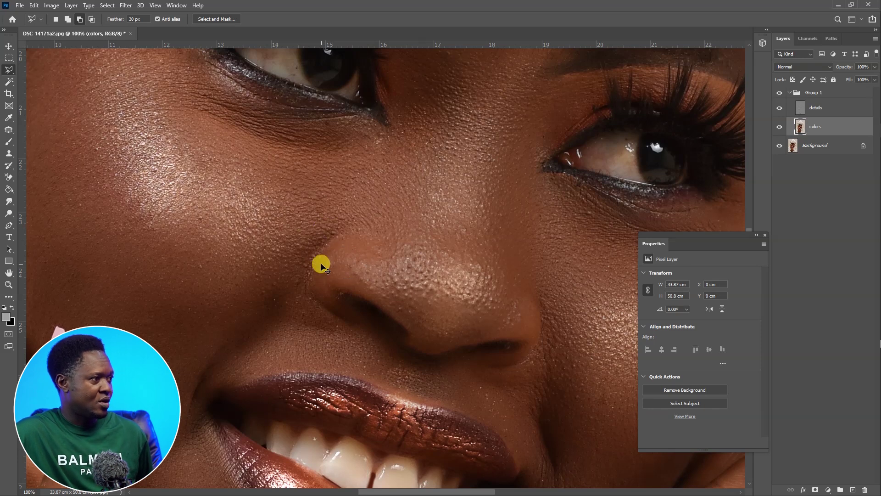
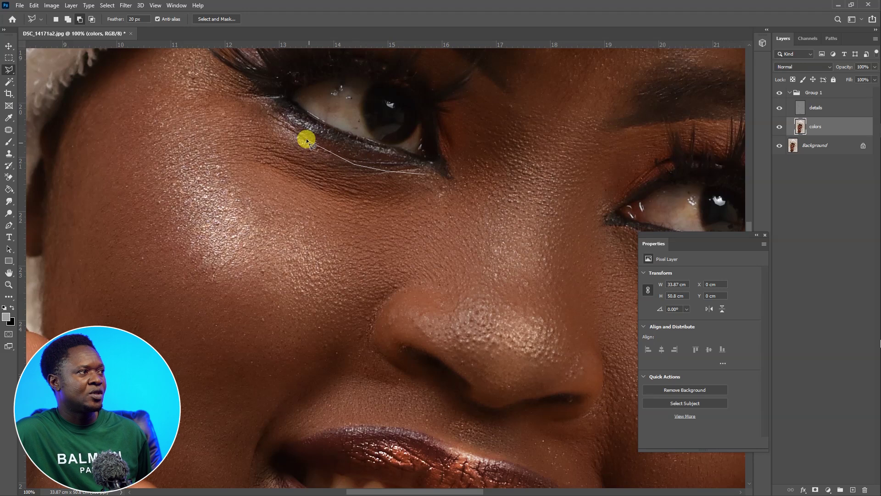
pyautogui.doubleClick(418, 203)
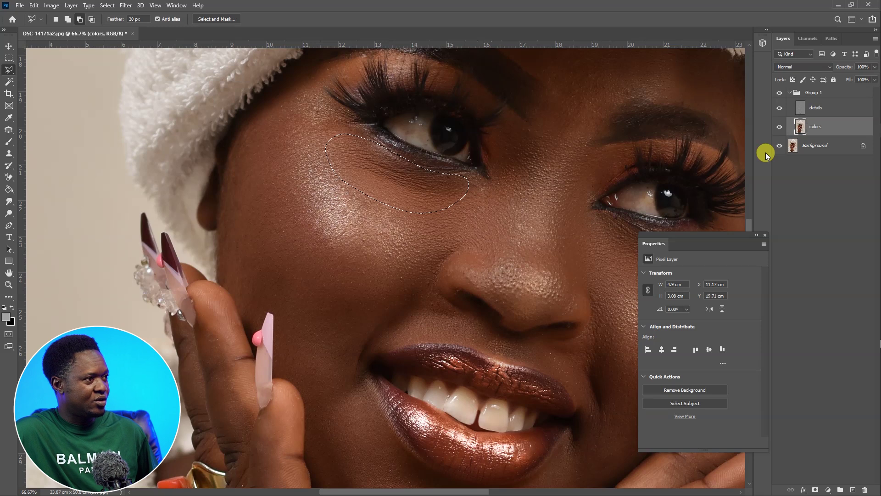
pyautogui.hotkey('ctrl', 'd')
# Step: Hide the details layer and lasso the highlight on the image's left cheek with a selection about 5.8 by 5.1 cm
pyautogui.click(780, 108)
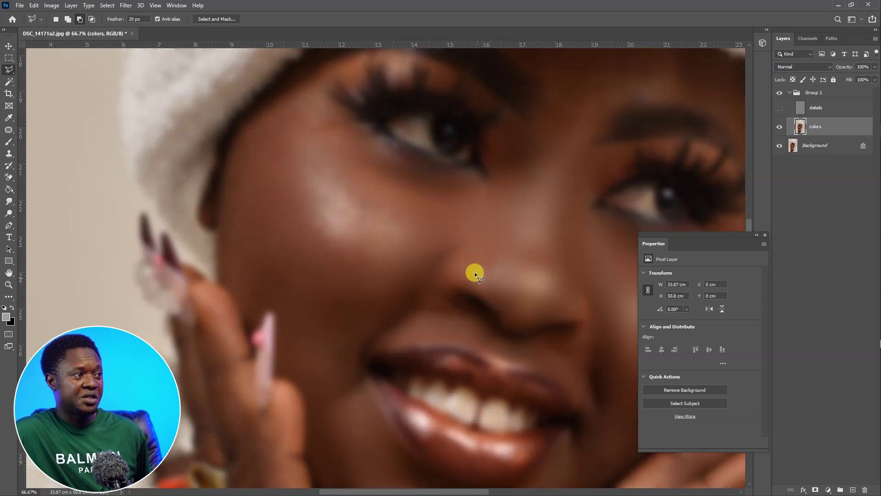
pyautogui.hscroll(-3, 474, 271)
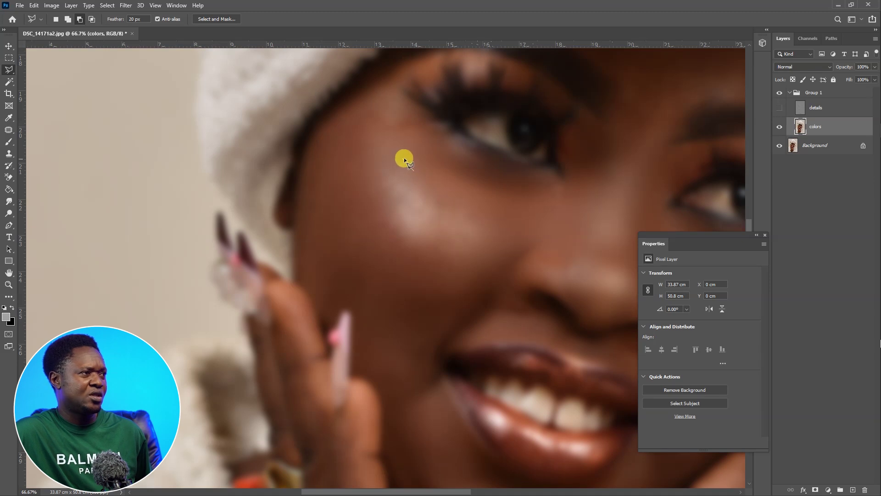
pyautogui.click(429, 294)
pyautogui.click(477, 271)
pyautogui.doubleClick(461, 194)
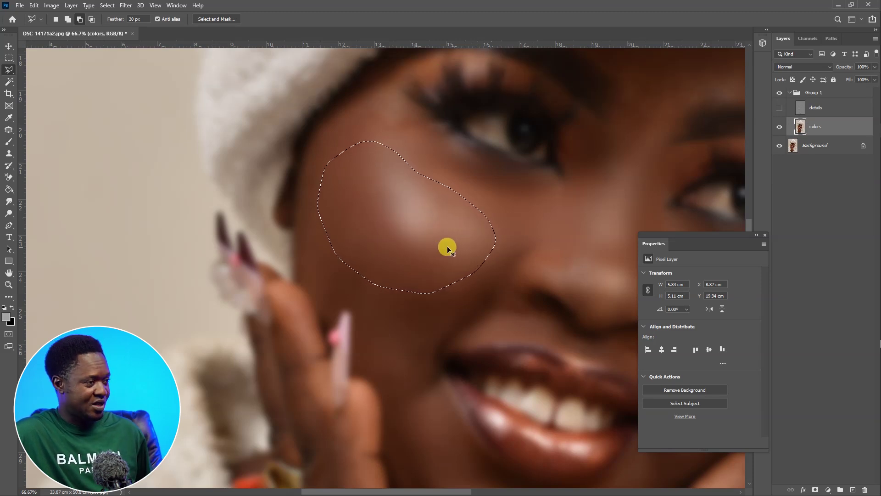
# Step: Deselect the cheek highlight, lasso the strip along the outer edge of the same cheek, about 2.9 by 6.2 cm, and reapply the blur
pyautogui.hotkey('ctrl', 'd')
pyautogui.moveTo(402, 251); pyautogui.dragTo(418, 244)
pyautogui.click(365, 95)
pyautogui.click(347, 120)
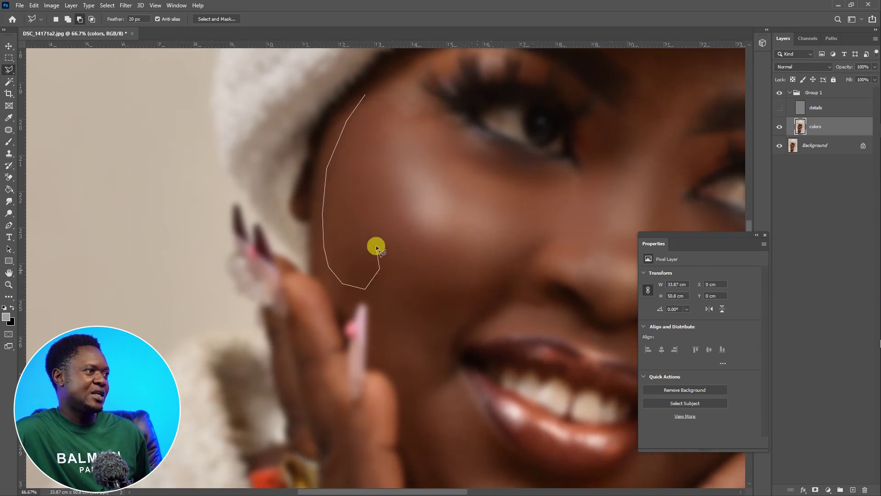
pyautogui.doubleClick(393, 94)
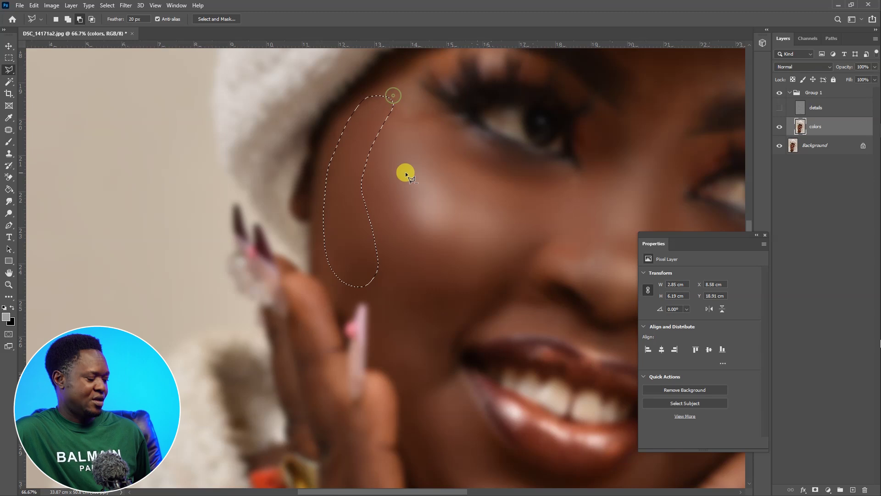
# Step: Lasso the lower cheek between the pink fingernail and the mouth corner, about 3.4 by 4.2 cm, reapply the blur and deselect
pyautogui.moveTo(403, 256); pyautogui.dragTo(345, 230)
pyautogui.click(433, 250)
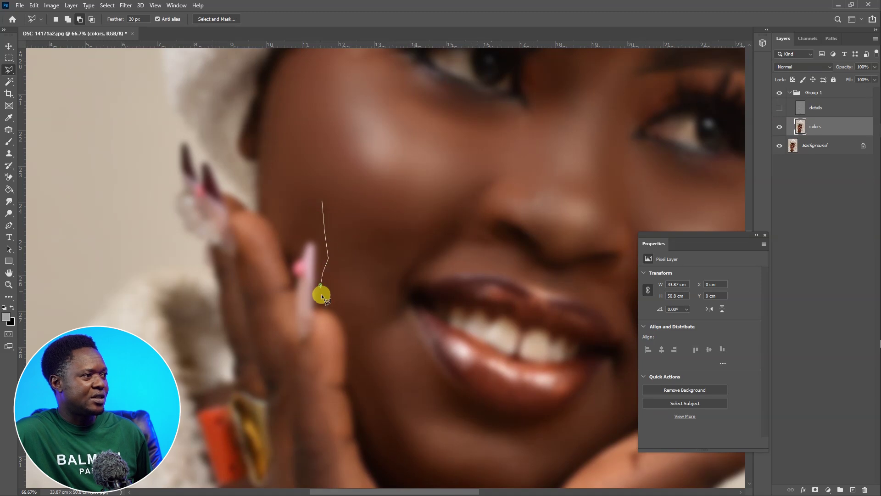
pyautogui.click(366, 325)
pyautogui.click(388, 307)
pyautogui.doubleClick(362, 220)
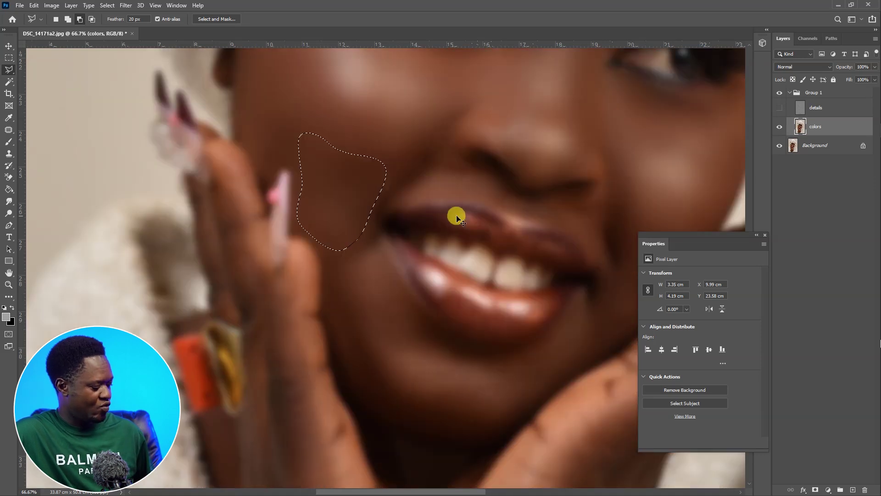
pyautogui.hotkey('ctrl', 'd')
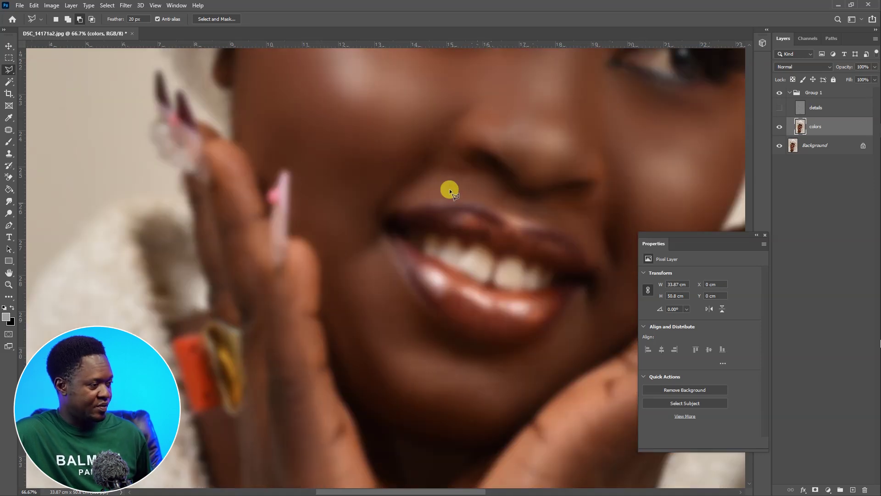
# Step: Lasso the skin above the upper lip on the image's left, about 3.8 by 2.3 cm, reapply the blur and deselect
pyautogui.moveTo(472, 168)
pyautogui.mouseDown()
pyautogui.moveTo(448, 152)
pyautogui.moveTo(434, 156)
pyautogui.moveTo(394, 201)
pyautogui.moveTo(434, 195)
pyautogui.moveTo(502, 205)
pyautogui.mouseUp()
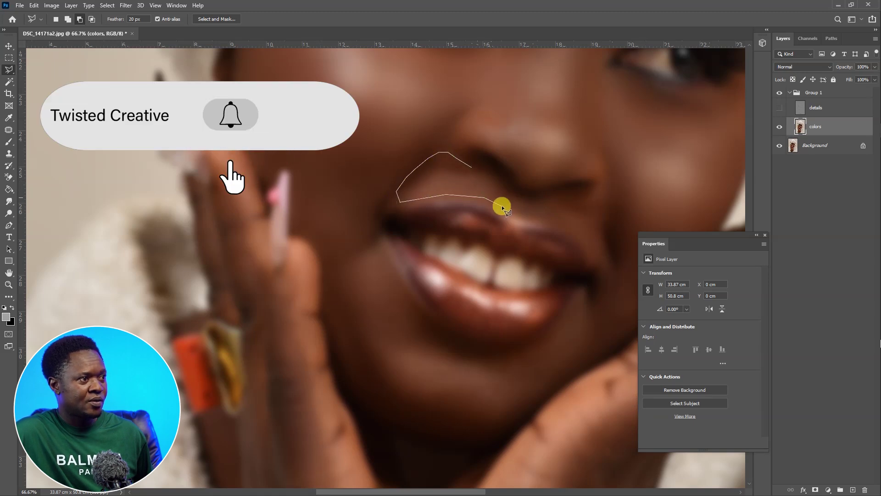
pyautogui.moveTo(486, 172); pyautogui.dragTo(486, 172)
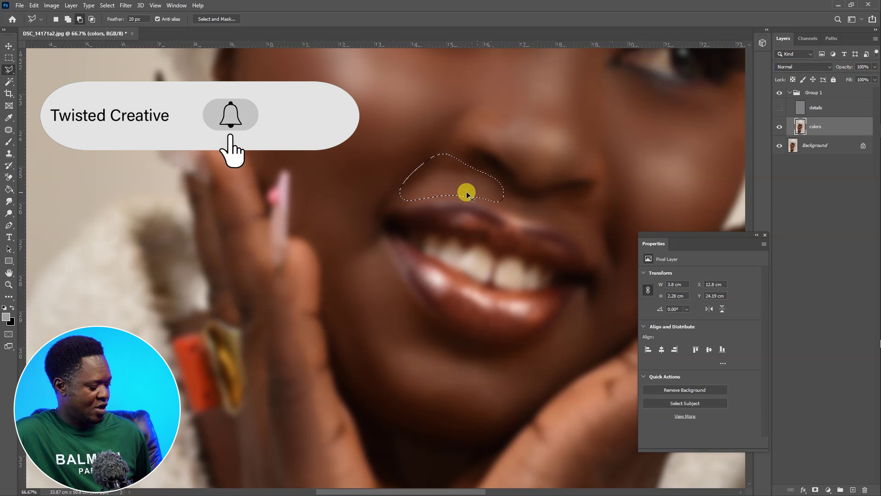
pyautogui.click(485, 205)
# Step: Make the details layer visible again above the smoothed colors layer
pyautogui.scroll(-2, 413, 191)
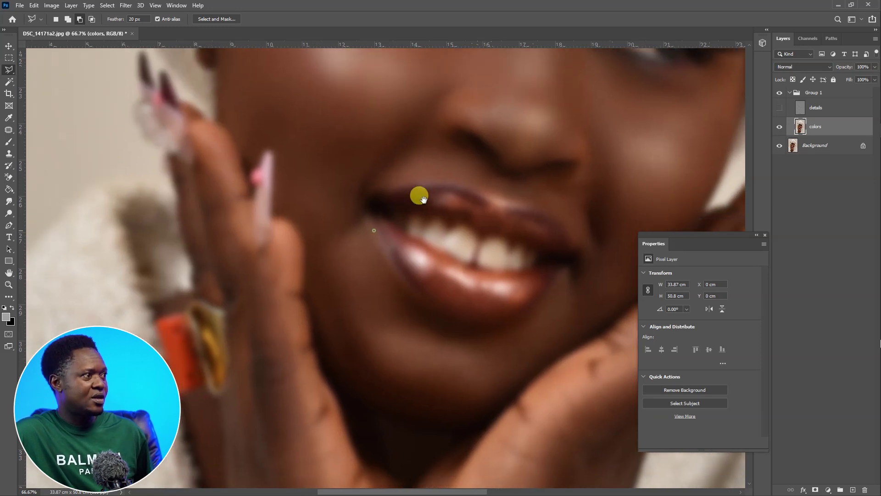
pyautogui.scroll(-2, 406, 197)
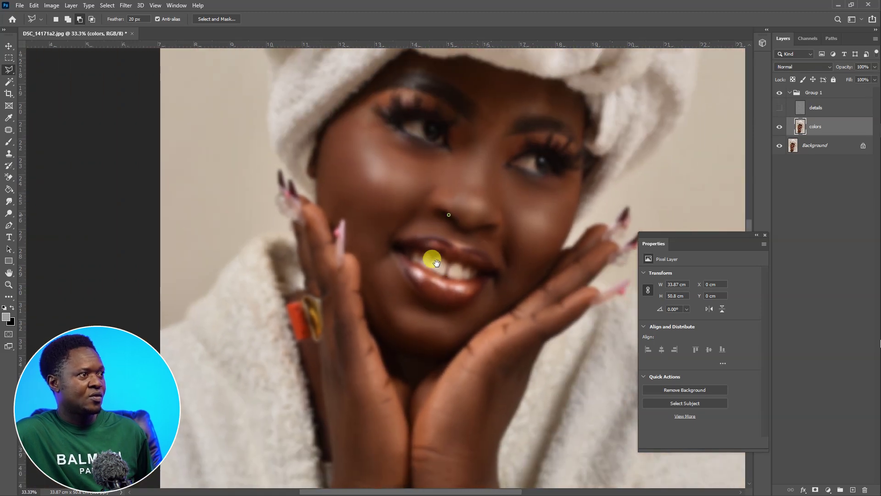
pyautogui.moveTo(449, 239); pyautogui.dragTo(434, 268)
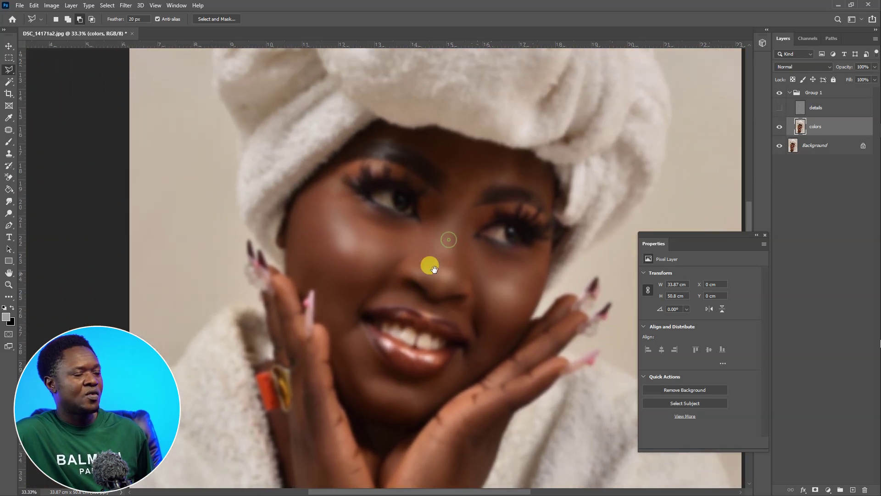
pyautogui.click(780, 107)
# Step: Lasso the central forehead from the headwrap edge down between the brows, about 6.3 by 4.9 cm, reapply the blur and deselect
pyautogui.scroll(2, 524, 257)
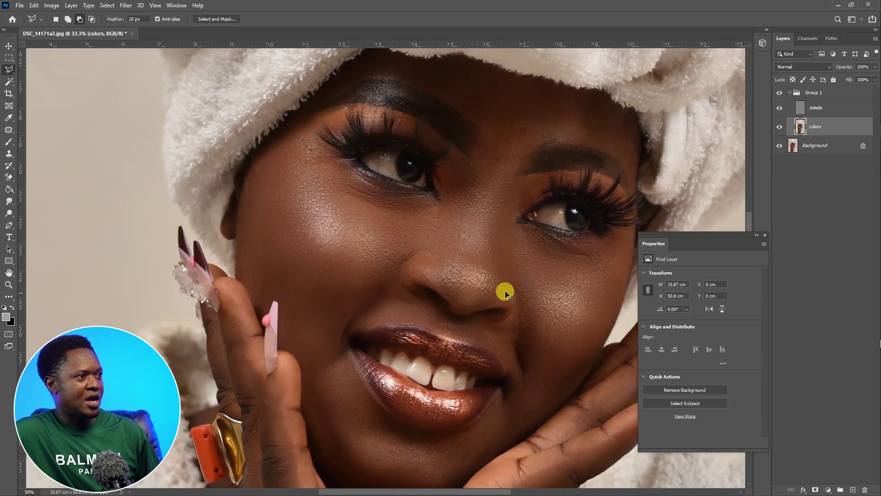
pyautogui.moveTo(485, 263); pyautogui.dragTo(335, 218)
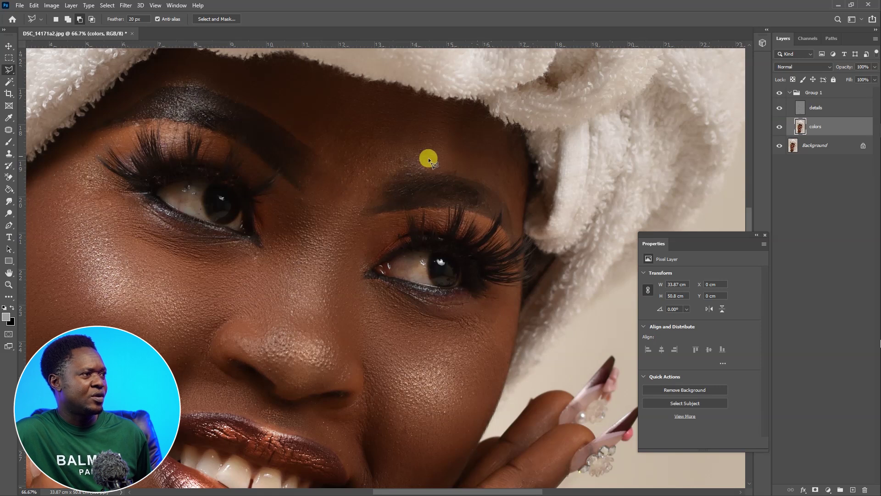
pyautogui.click(449, 172)
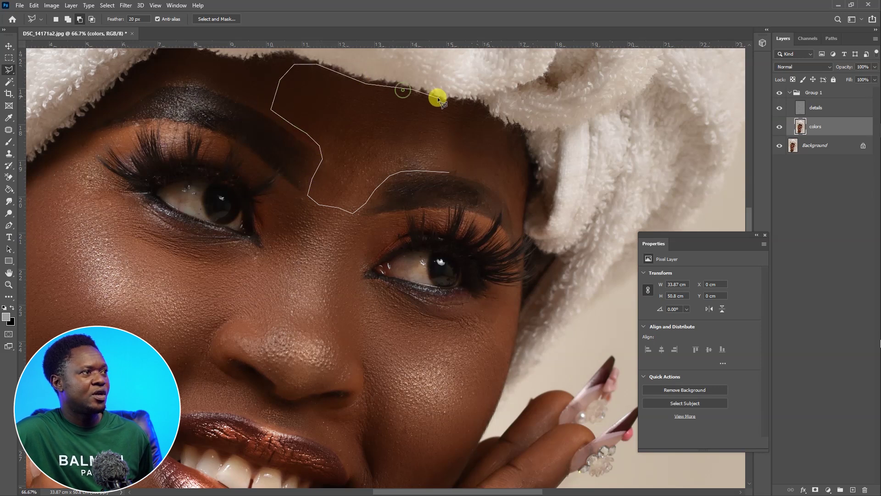
pyautogui.press('BackSpace')
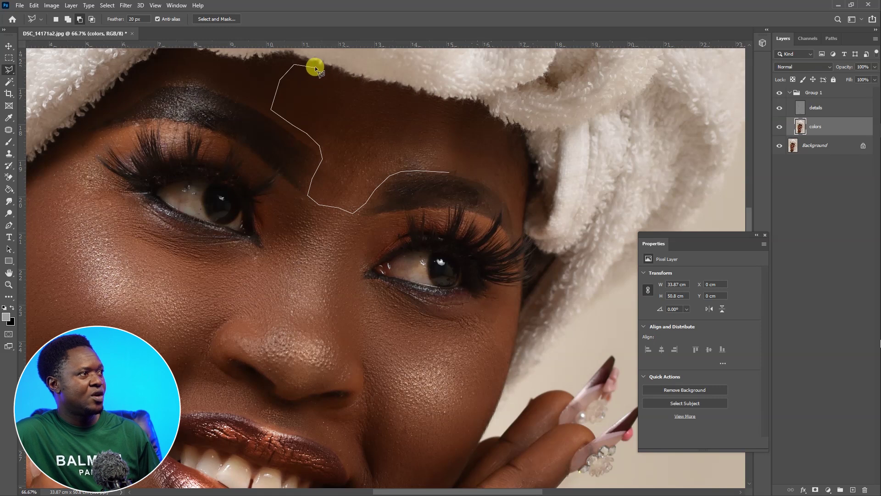
pyautogui.click(398, 90)
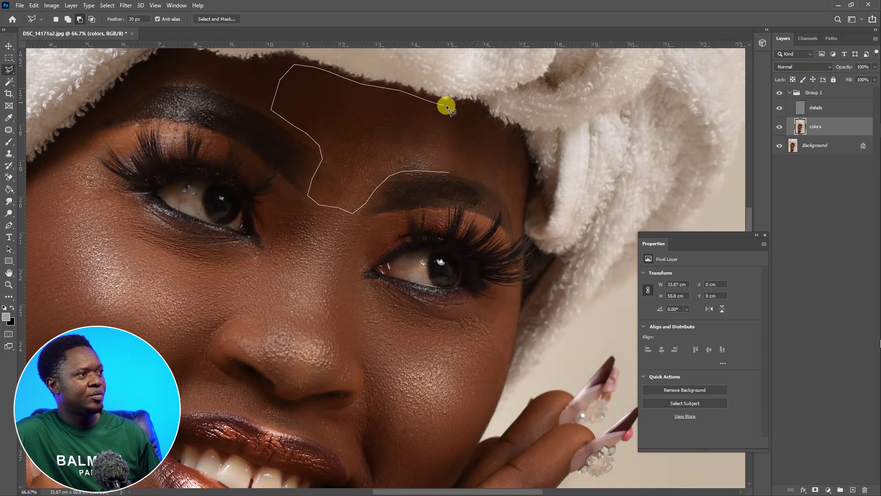
pyautogui.doubleClick(469, 148)
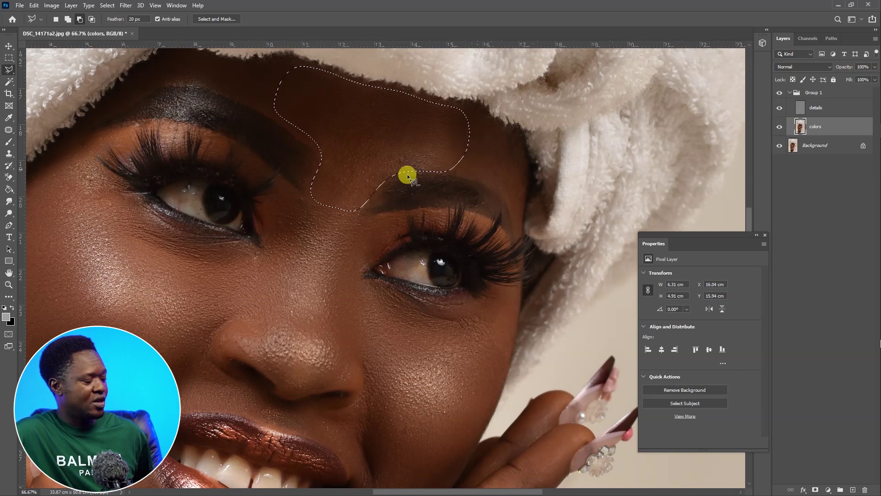
pyautogui.hotkey('ctrl', 'd')
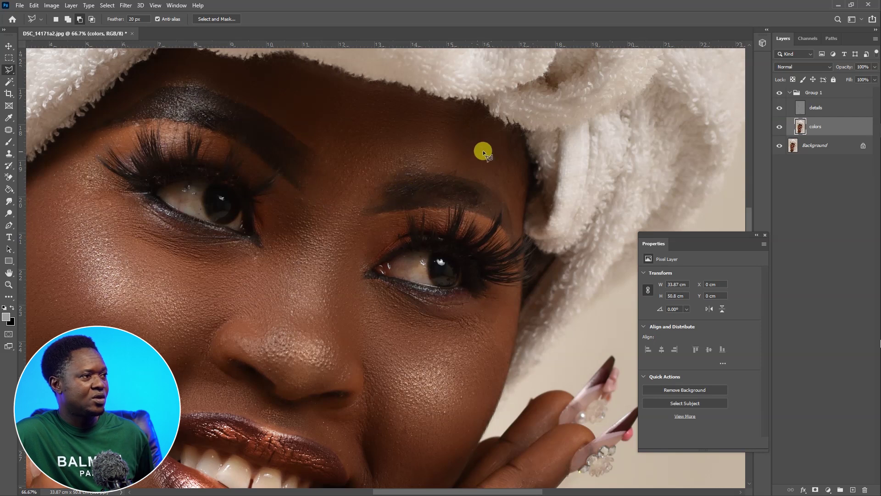
# Step: Lasso the temple around the outer end of the image's right brow, about 2.7 by 3.1 cm, reapply the blur and deselect
pyautogui.moveTo(465, 140)
pyautogui.mouseDown()
pyautogui.moveTo(483, 175)
pyautogui.moveTo(505, 188)
pyautogui.mouseUp()
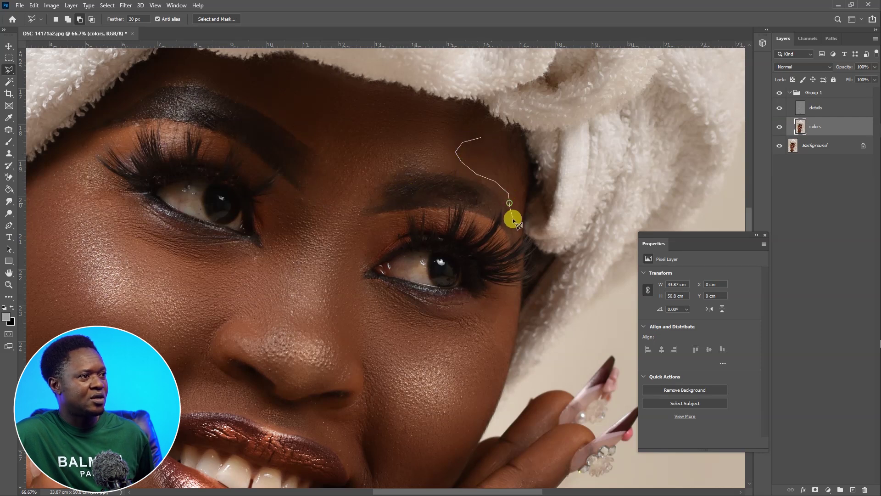
pyautogui.moveTo(500, 142); pyautogui.dragTo(501, 144)
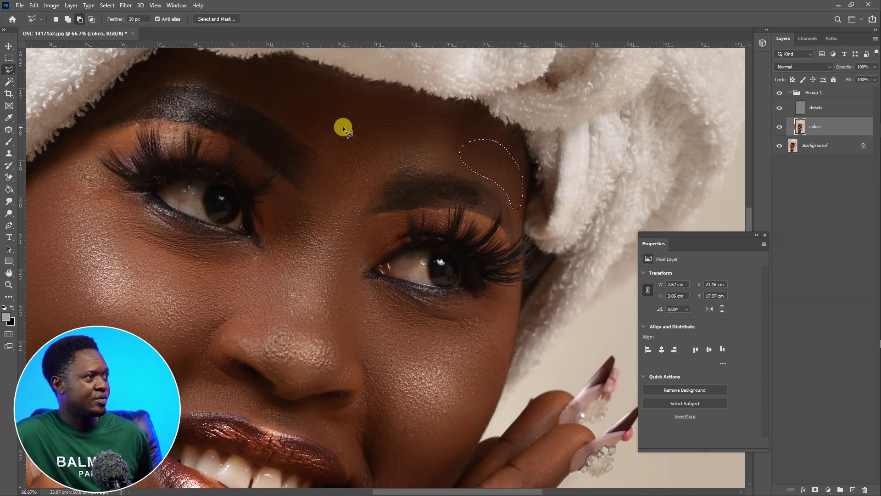
pyautogui.hotkey('ctrl', 'd')
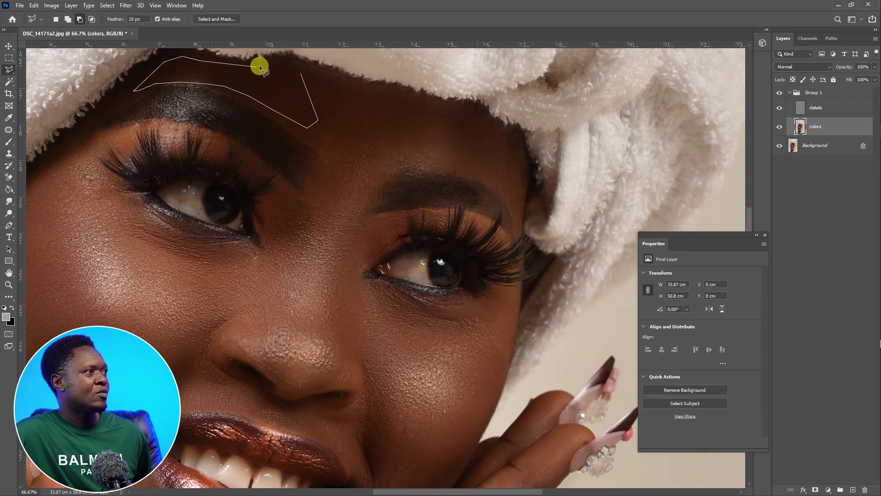
# Step: Lasso the forehead strip above the image's left brow, about 5.8 by 2.8 cm, reapply the blur and deselect
pyautogui.doubleClick(285, 62)
pyautogui.rightClick(274, 86)
pyautogui.click(274, 85)
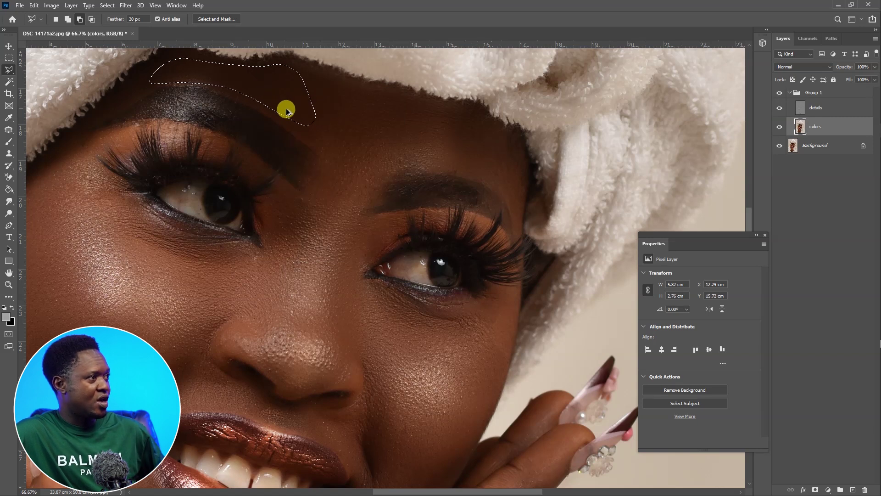
pyautogui.hotkey('ctrl', 'd')
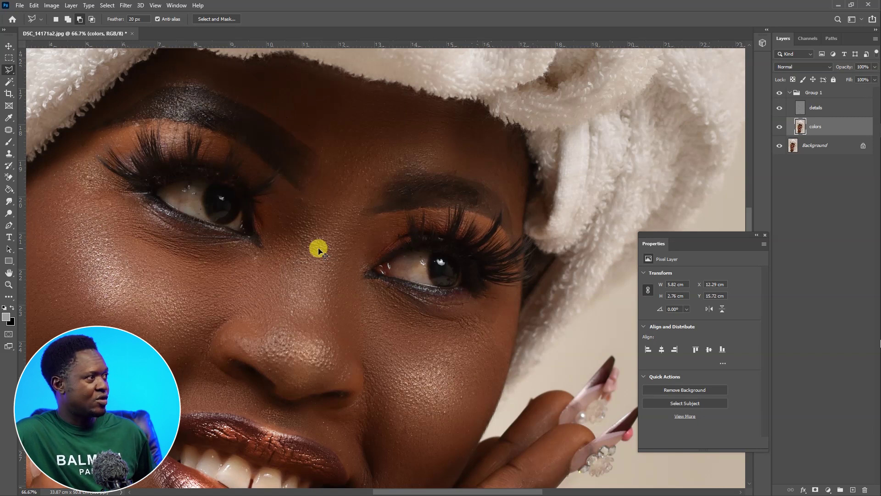
# Step: Lasso the smile fold beside the nose on the image's right cheek, about 3.4 by 4.5 cm, reapply the blur and deselect
pyautogui.hotkey('ctrl', '-')
pyautogui.hotkey('ctrl', '-')
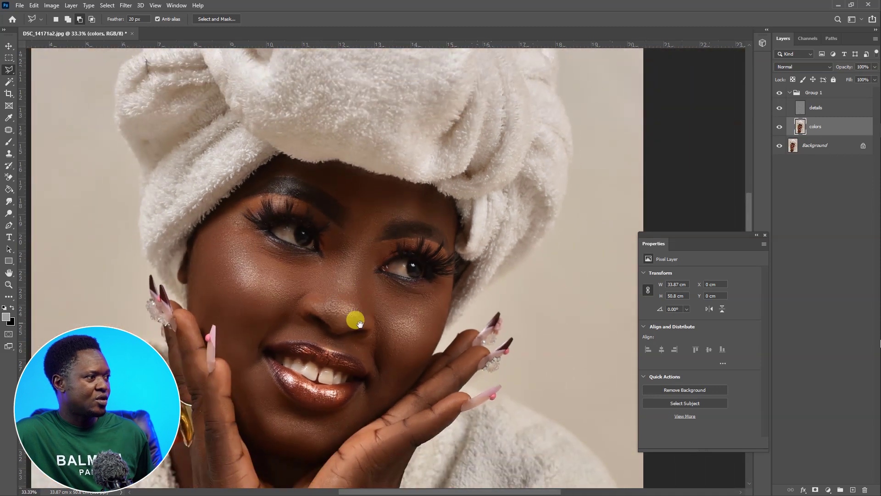
pyautogui.scroll(-5, 354, 319)
pyautogui.moveTo(383, 338); pyautogui.dragTo(399, 212)
pyautogui.scroll(-3, 364, 220)
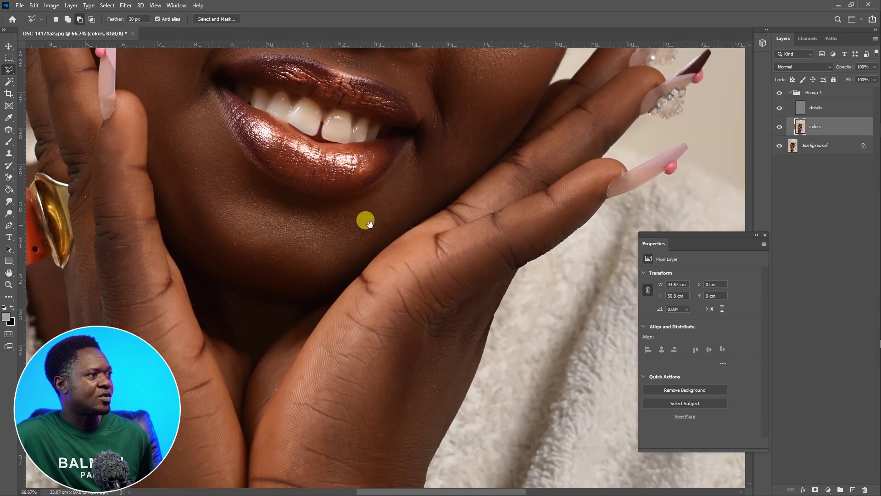
pyautogui.moveTo(439, 102); pyautogui.dragTo(438, 197)
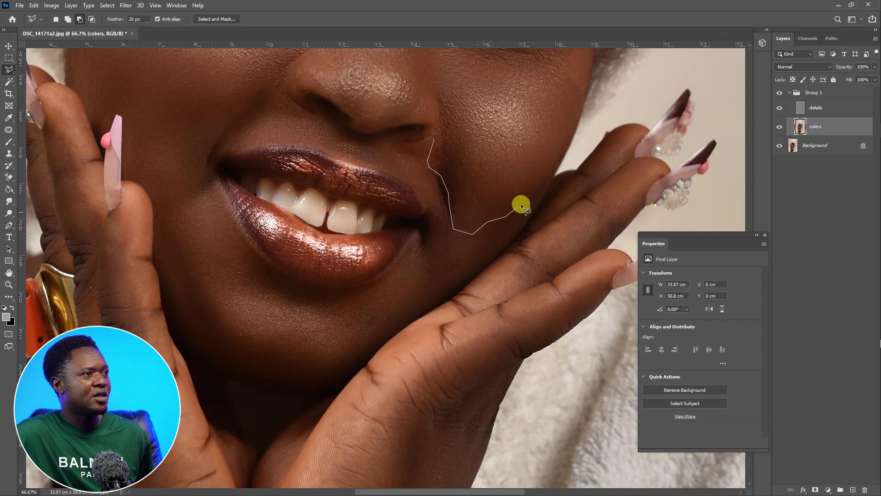
pyautogui.moveTo(450, 114)
pyautogui.mouseDown()
pyautogui.moveTo(442, 107)
pyautogui.moveTo(436, 136)
pyautogui.mouseUp()
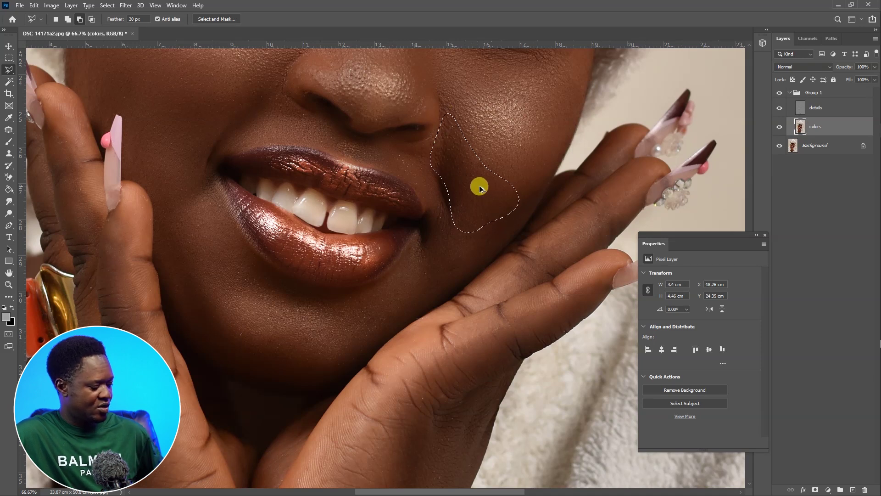
pyautogui.hotkey('ctrl', 'd')
# Step: Lasso the skin beside the mouth corner on the image's right, about 2.6 by 3 cm, reapply the blur and deselect
pyautogui.scroll(-3, 469, 213)
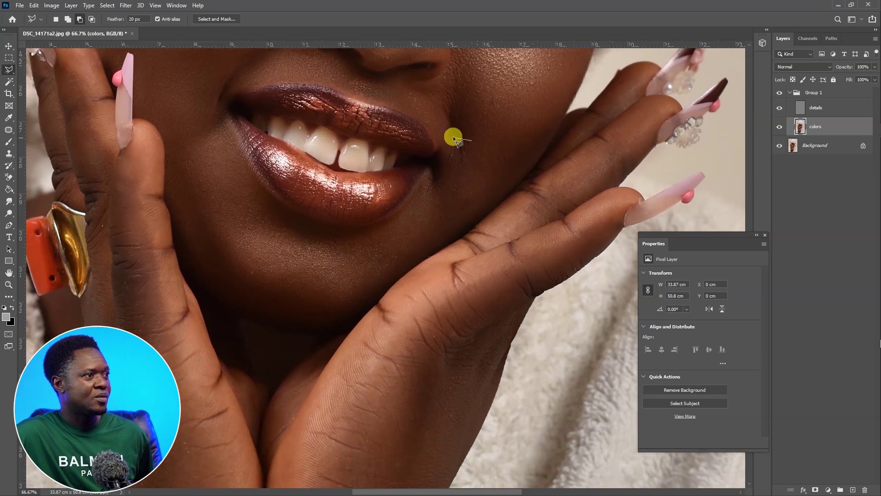
pyautogui.moveTo(502, 175); pyautogui.dragTo(496, 154)
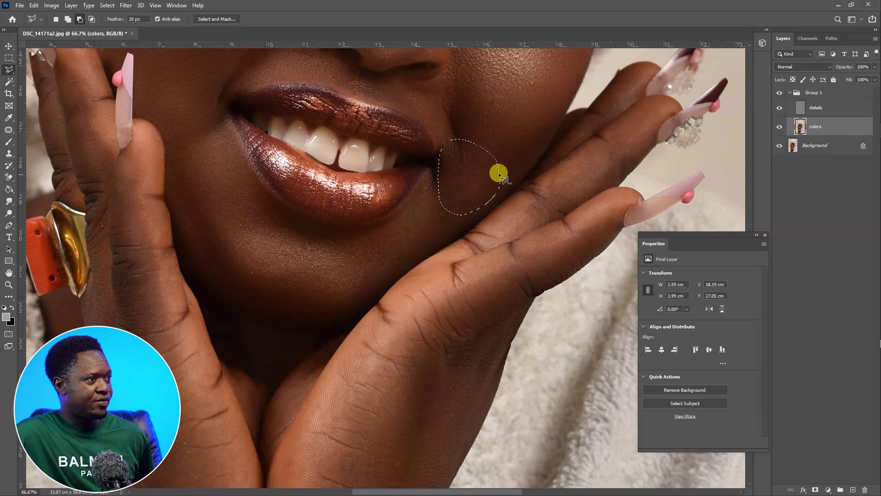
pyautogui.hotkey('ctrl', 'd')
# Step: Lasso the chin below the lower lip, about 6.8 by 4.6 cm, reapply the blur and deselect
pyautogui.hscroll(-3, 491, 212)
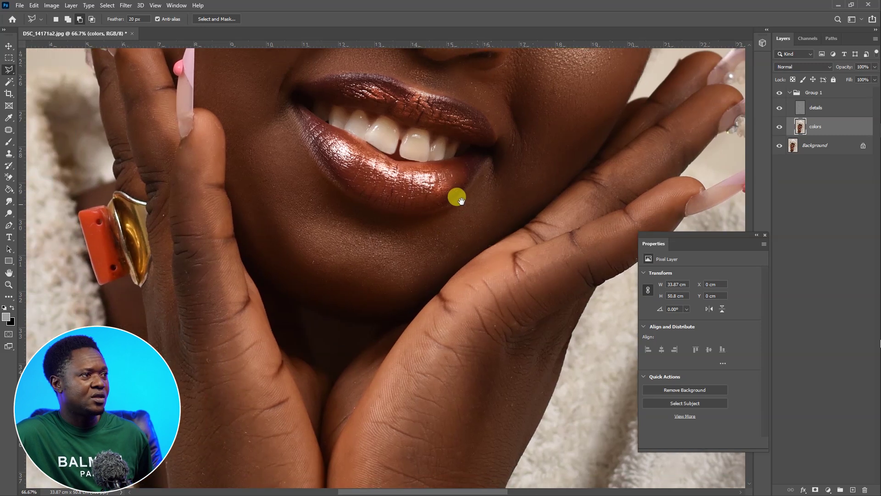
pyautogui.click(356, 209)
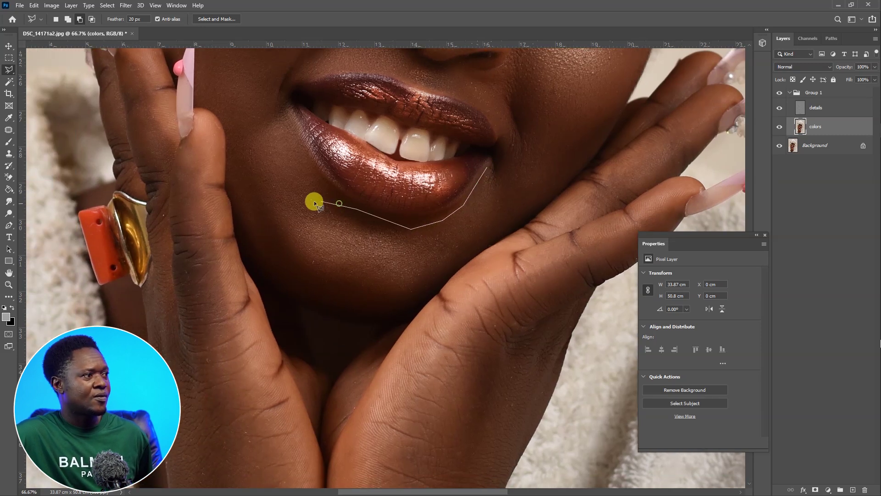
pyautogui.click(304, 294)
pyautogui.click(356, 305)
pyautogui.click(384, 305)
pyautogui.click(422, 287)
pyautogui.click(481, 247)
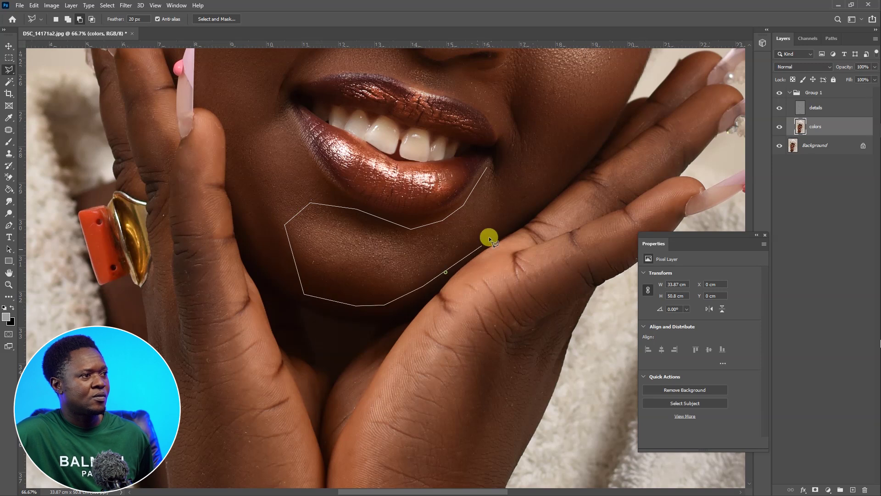
pyautogui.click(492, 185)
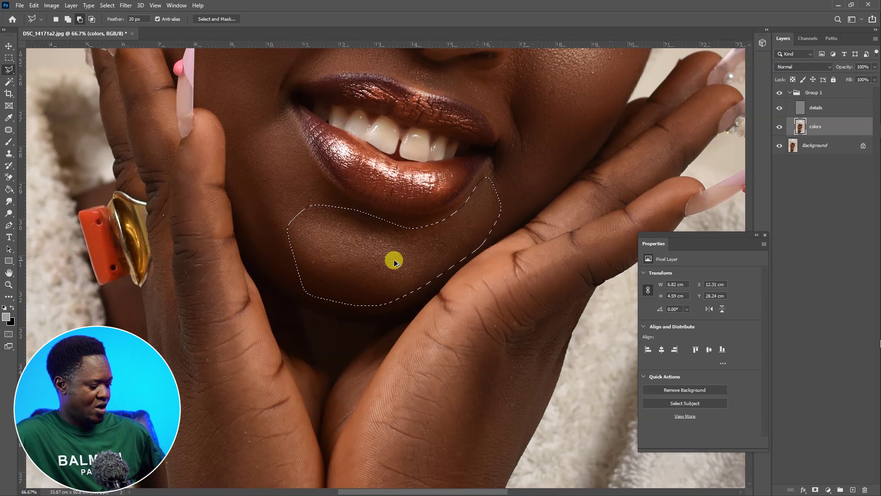
pyautogui.hotkey('ctrl', 'd')
# Step: Examine the lower face, hands and wrists for skin that still needs smoothing
pyautogui.moveTo(421, 291); pyautogui.dragTo(381, 321)
pyautogui.scroll(6, 387, 358)
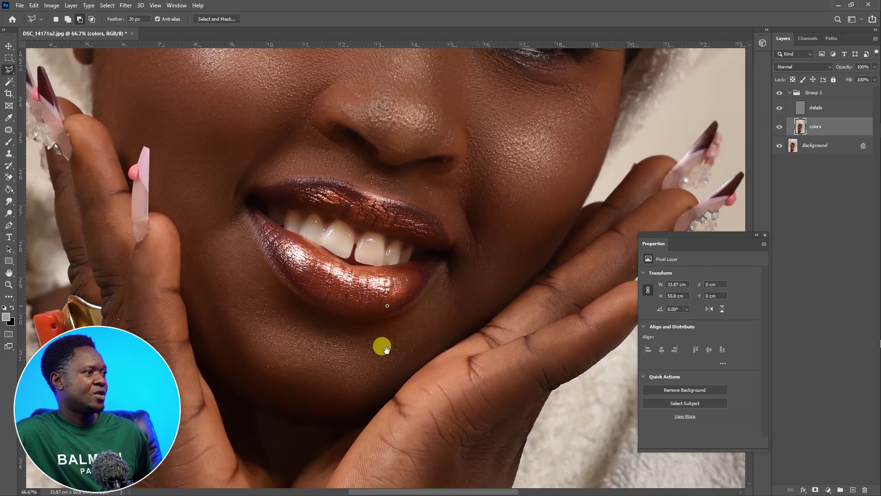
pyautogui.scroll(-2, 423, 362)
pyautogui.moveTo(441, 329); pyautogui.dragTo(458, 211)
pyautogui.scroll(1, 441, 213)
pyautogui.scroll(-4, 440, 214)
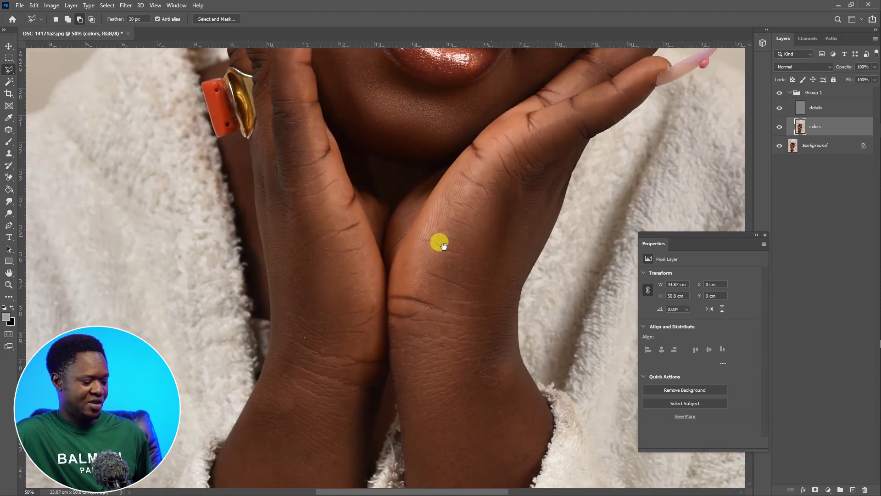
pyautogui.scroll(-1, 440, 309)
pyautogui.moveTo(440, 309); pyautogui.dragTo(397, 238)
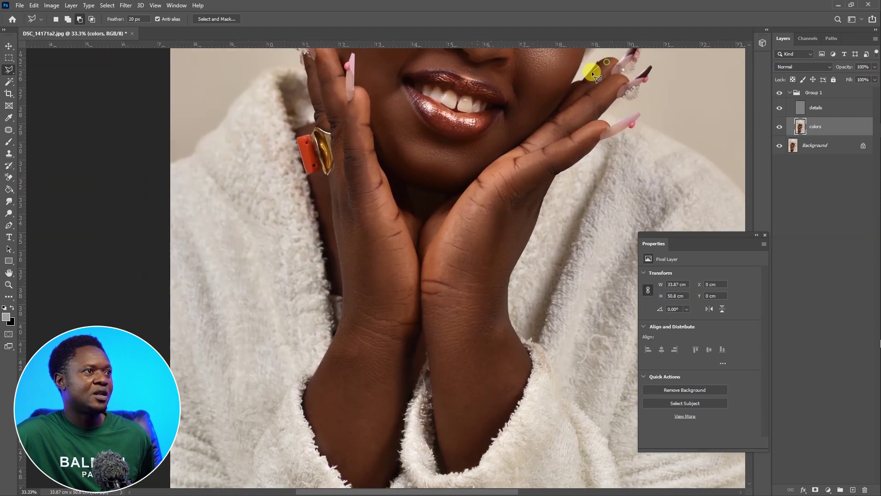
# Step: Lasso the uppermost finger of the hand on the image's right, about 3.6 by 3.5 cm, reapply the blur and deselect
pyautogui.click(568, 97)
pyautogui.click(598, 62)
pyautogui.click(611, 60)
pyautogui.click(612, 74)
pyautogui.click(564, 98)
pyautogui.doubleClick(599, 92)
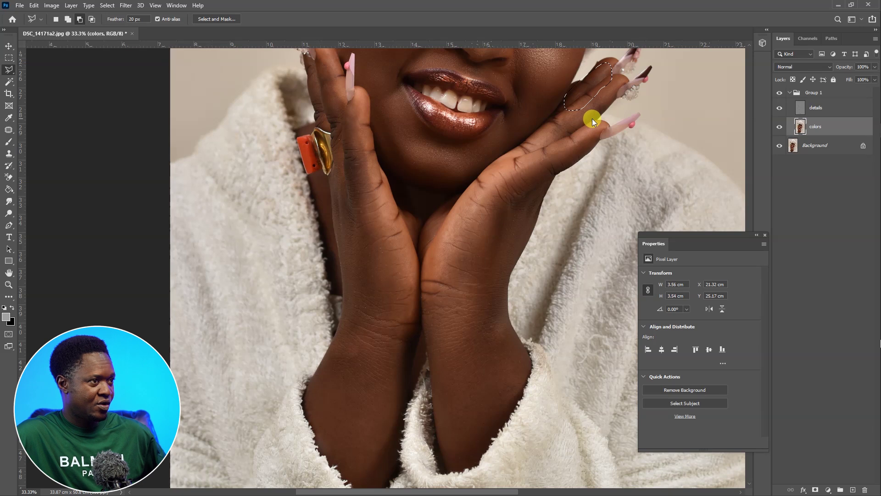
pyautogui.hotkey('ctrl', 'd')
# Step: Lasso the middle visible finger of the hand on the image's right, about 5.4 by 3.8 cm, reapply the blur and deselect
pyautogui.click(605, 90)
pyautogui.click(542, 133)
pyautogui.click(530, 145)
pyautogui.click(556, 140)
pyautogui.click(610, 93)
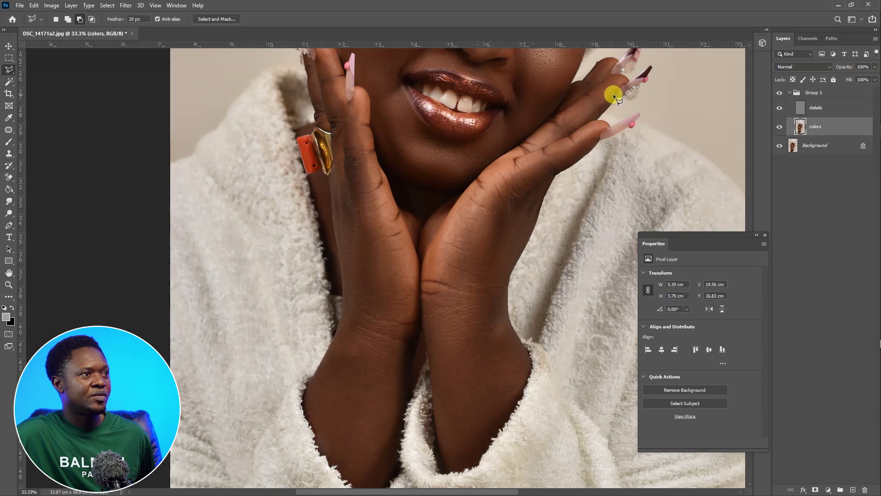
pyautogui.hotkey('ctrl', 'd')
# Step: Lasso the lowest finger and outer palm down to the wrist on the image's right, about 10.1 by 12.6 cm, reapply the blur and deselect
pyautogui.click(594, 127)
pyautogui.click(574, 138)
pyautogui.click(516, 163)
pyautogui.click(487, 180)
pyautogui.click(447, 243)
pyautogui.click(438, 264)
pyautogui.click(427, 294)
pyautogui.click(448, 340)
pyautogui.click(482, 330)
pyautogui.click(493, 291)
pyautogui.click(512, 252)
pyautogui.click(531, 196)
pyautogui.click(554, 174)
pyautogui.doubleClick(586, 150)
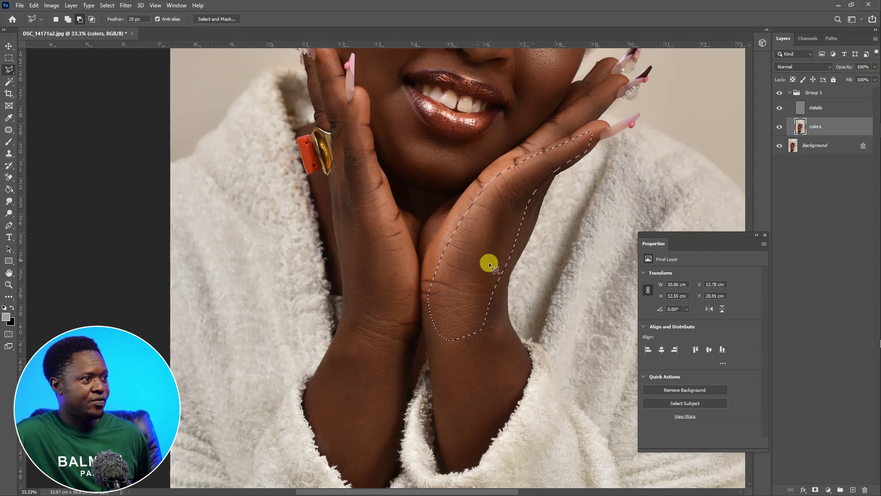
pyautogui.hotkey('ctrl', 'd')
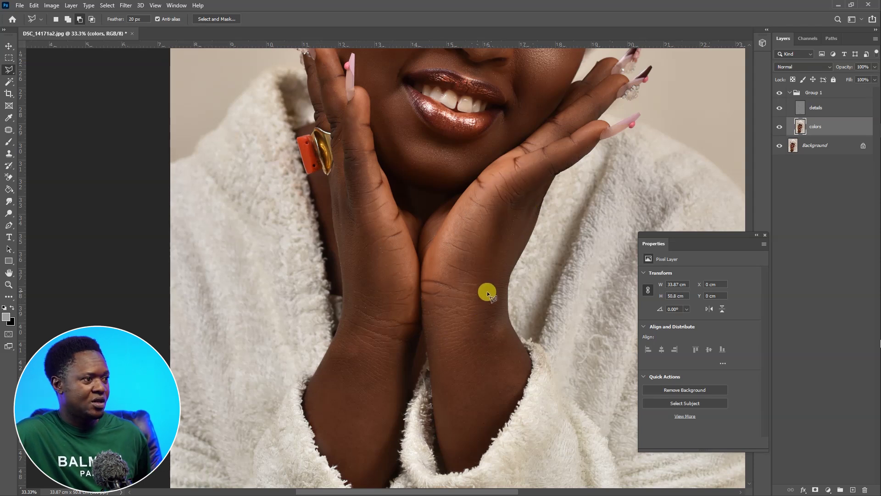
# Step: Lasso the wrist and forearm on the image's right, about 6.6 by 10.8 cm, reapply the blur and deselect
pyautogui.click(421, 303)
pyautogui.click(428, 371)
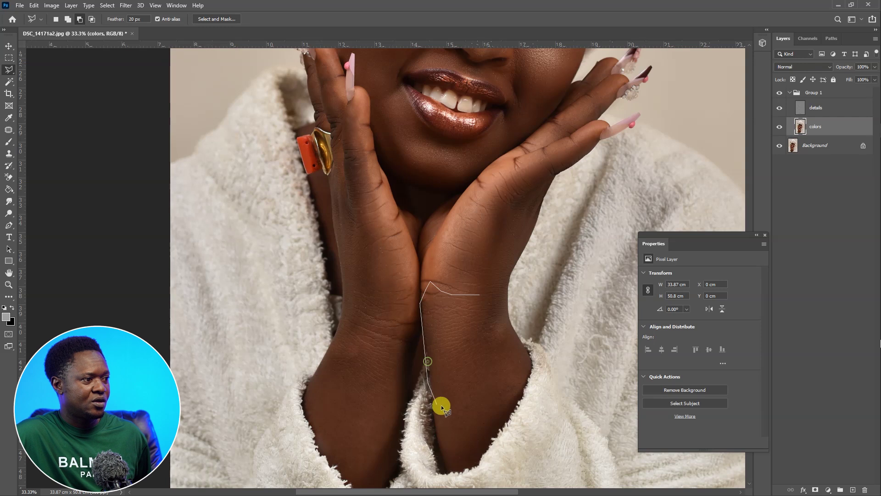
pyautogui.click(503, 408)
pyautogui.click(521, 391)
pyautogui.click(525, 373)
pyautogui.click(523, 358)
pyautogui.doubleClick(501, 316)
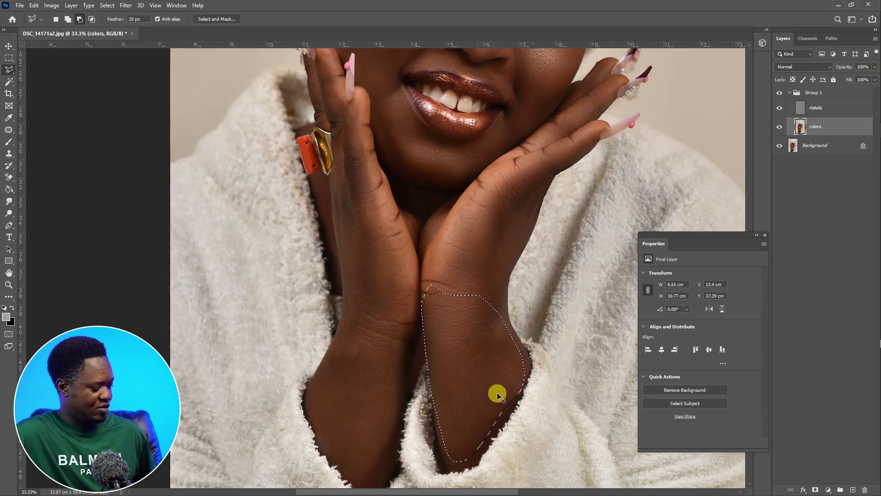
pyautogui.hotkey('ctrl', 'd')
# Step: Lasso the wrist and forearm on the image's left, about 5.9 by 12.1 cm, reapply the blur and deselect
pyautogui.moveTo(448, 390); pyautogui.dragTo(522, 338)
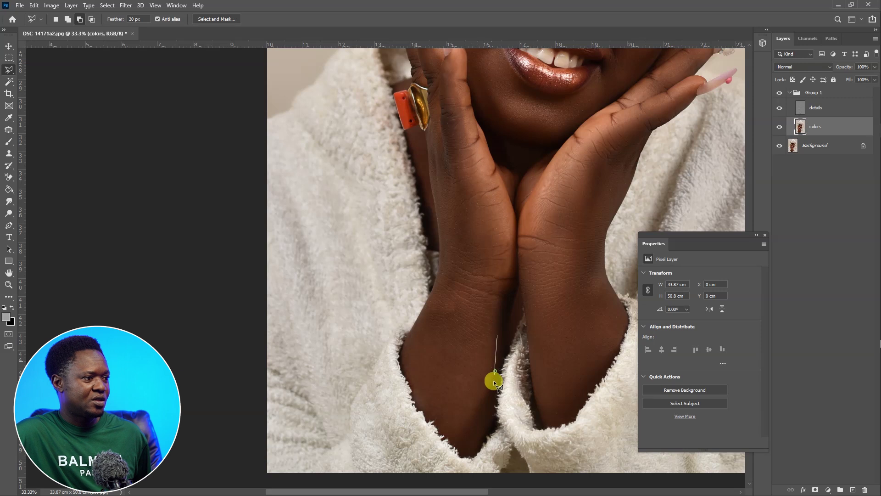
pyautogui.click(420, 400)
pyautogui.click(410, 367)
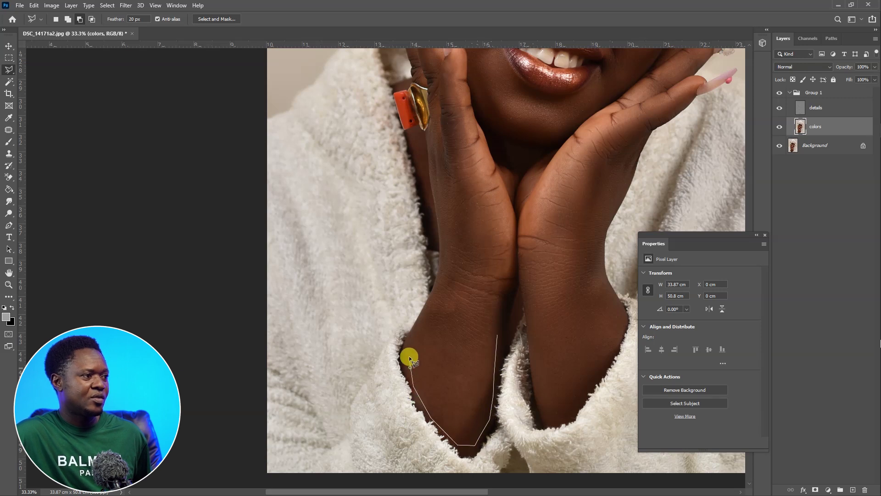
pyautogui.click(439, 287)
pyautogui.doubleClick(500, 298)
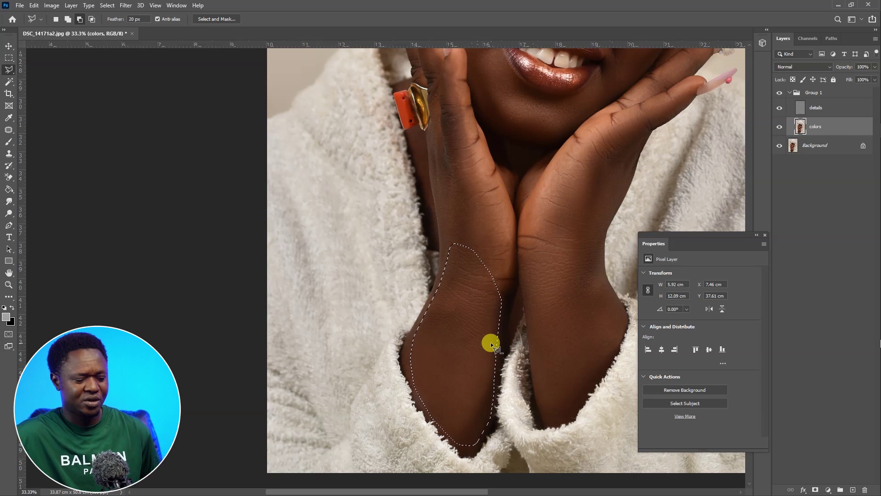
pyautogui.hotkey('ctrl', '-')
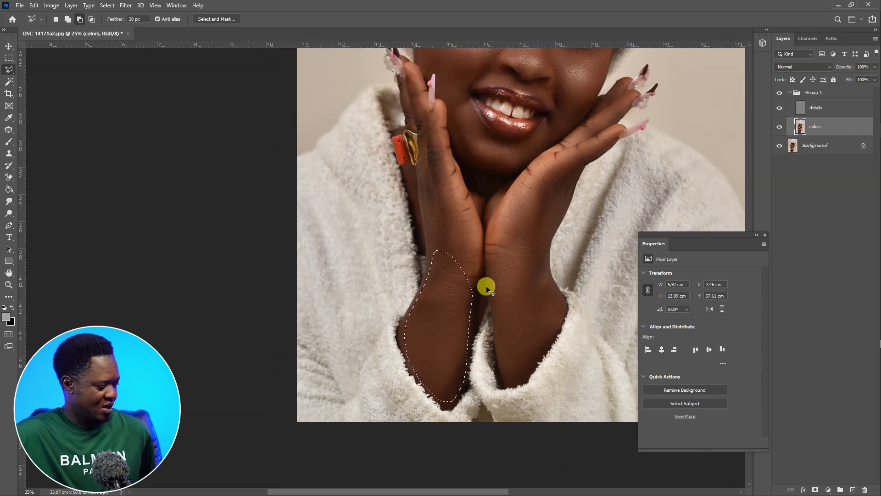
pyautogui.hotkey('ctrl', 'd')
# Step: Blur two lassoed areas on the image's left hand, the central palm side (about 3.8 by 8 cm) and its inner edge (about 3.2 by 7.6 cm)
pyautogui.hotkey('ctrl', '+')
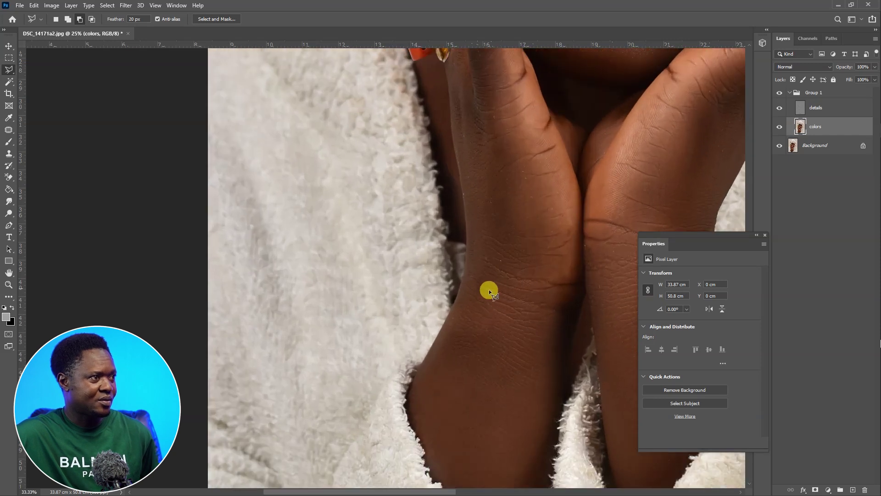
pyautogui.scroll(3, 491, 321)
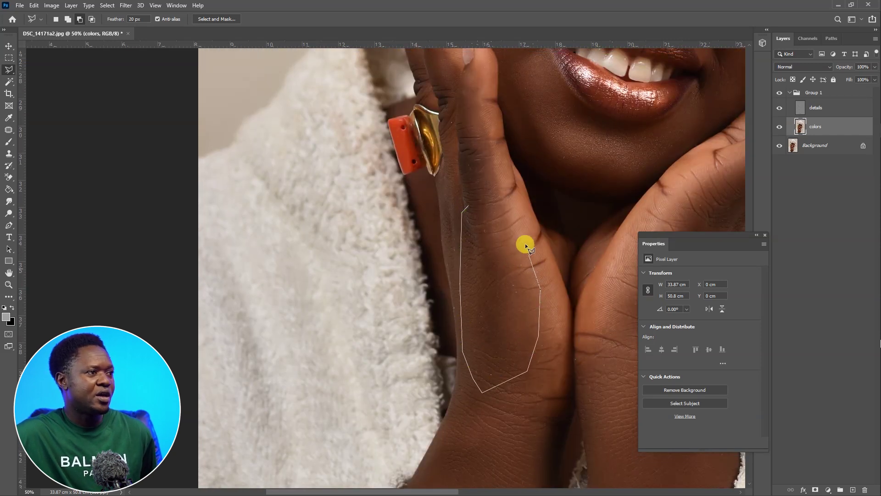
pyautogui.click(494, 201)
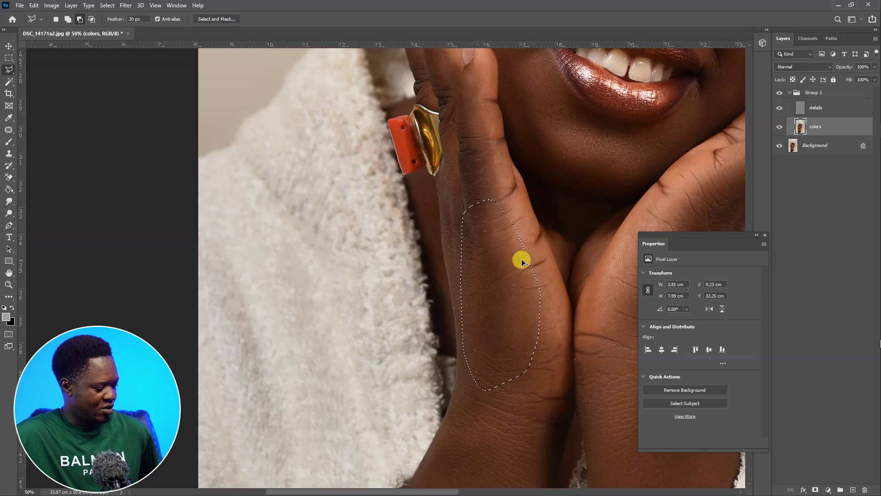
pyautogui.hotkey('ctrl', 'd')
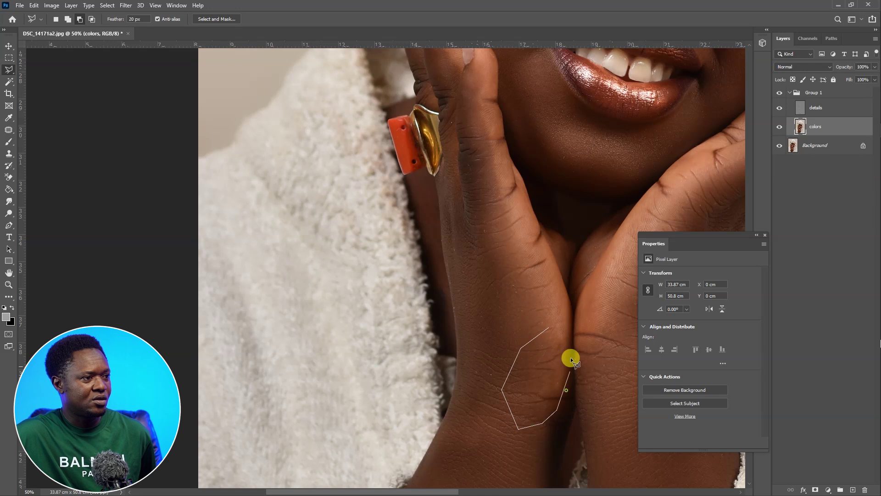
pyautogui.doubleClick(514, 302)
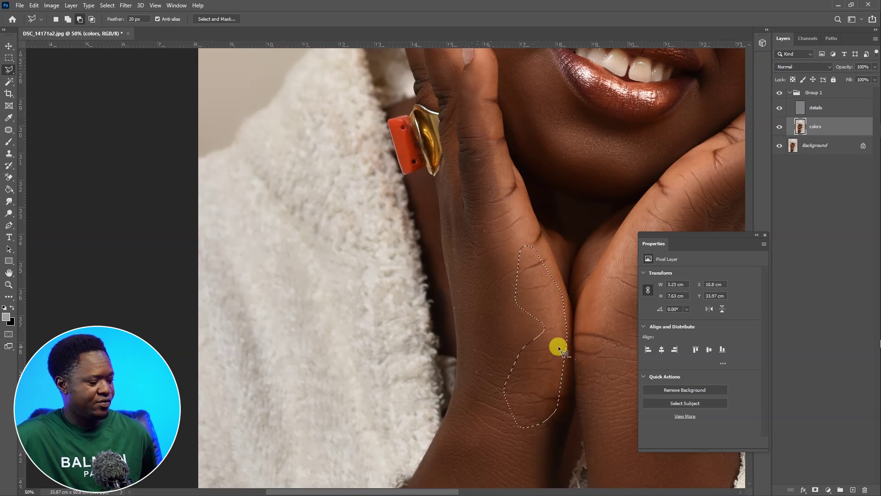
pyautogui.hotkey('ctrl', 'd')
# Step: Lasso the finger nearest the face on the image's left, about 2.7 by 7 cm, reapply the blur and deselect
pyautogui.moveTo(492, 258); pyautogui.dragTo(485, 381)
pyautogui.click(471, 264)
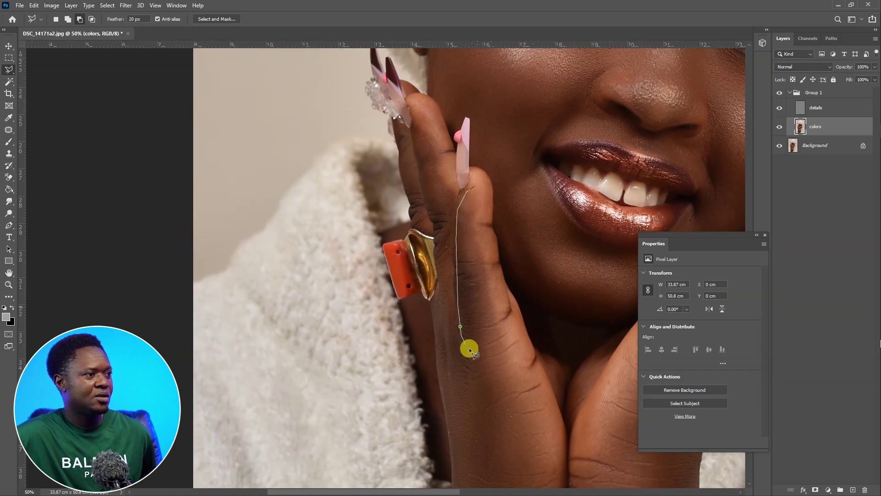
pyautogui.doubleClick(485, 196)
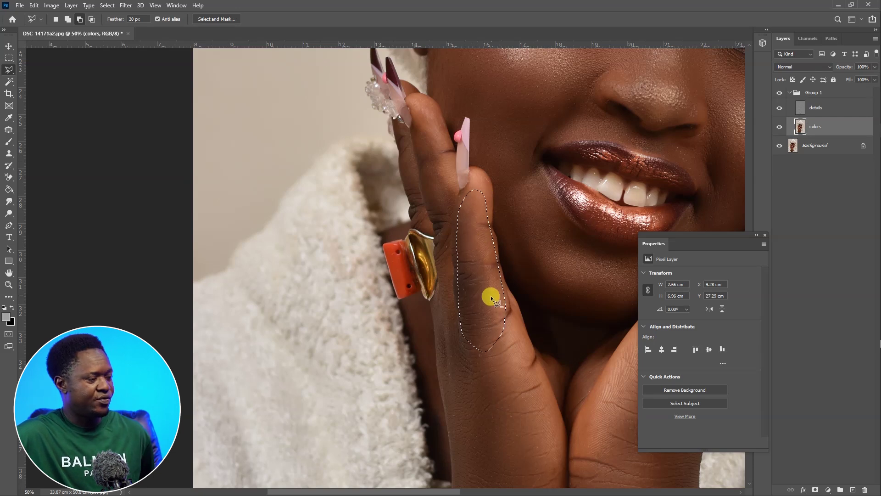
pyautogui.hotkey('ctrl', 'd')
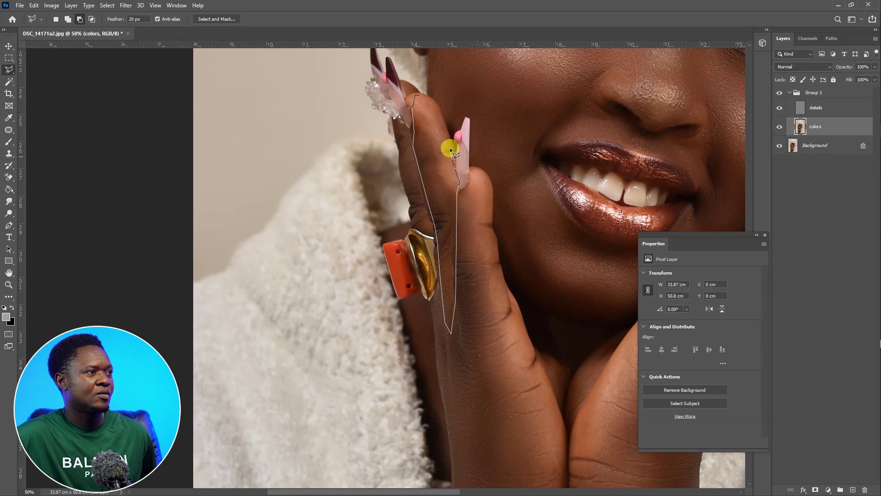
# Step: Blur the lassoed finger beside the gold ring, about 2.6 by 9.5 cm, and the finger behind it above the ring, deselecting after each
pyautogui.doubleClick(430, 104)
pyautogui.rightClick(417, 137)
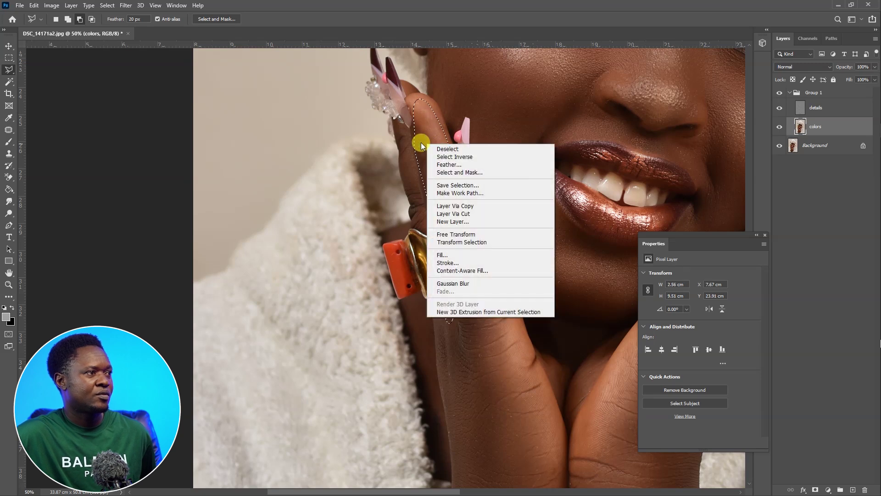
pyautogui.press('Escape')
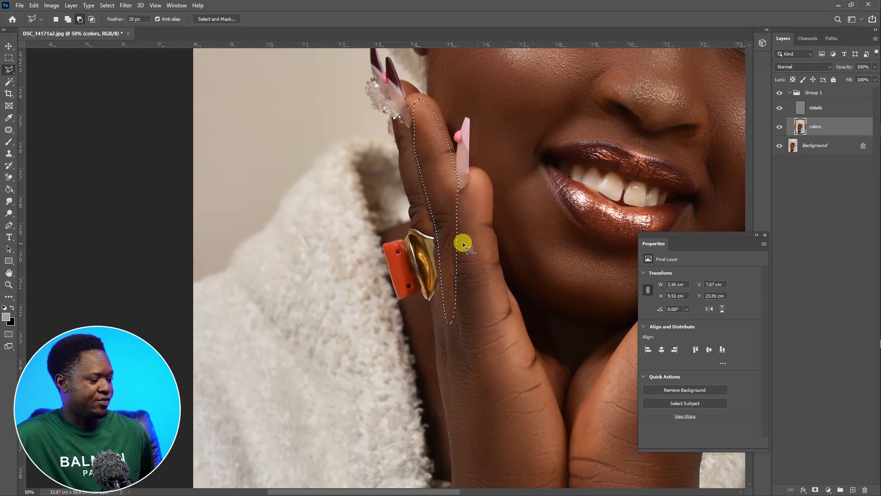
pyautogui.hotkey('ctrl', 'd')
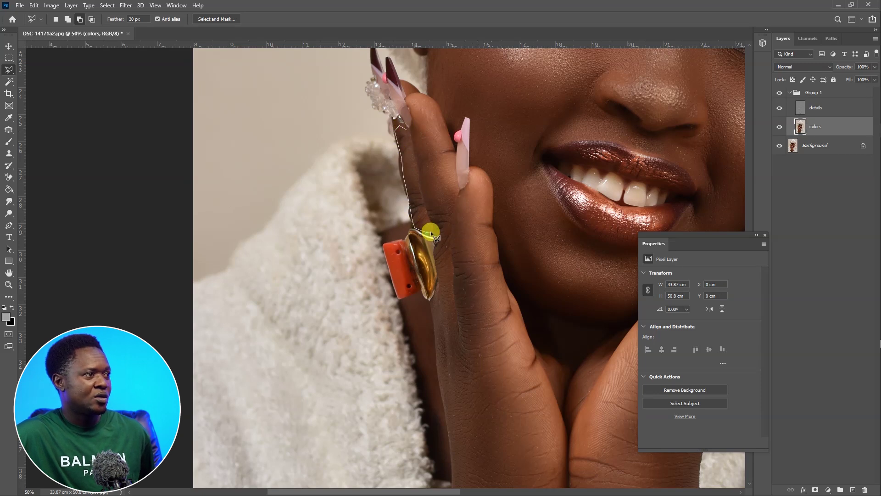
pyautogui.doubleClick(412, 139)
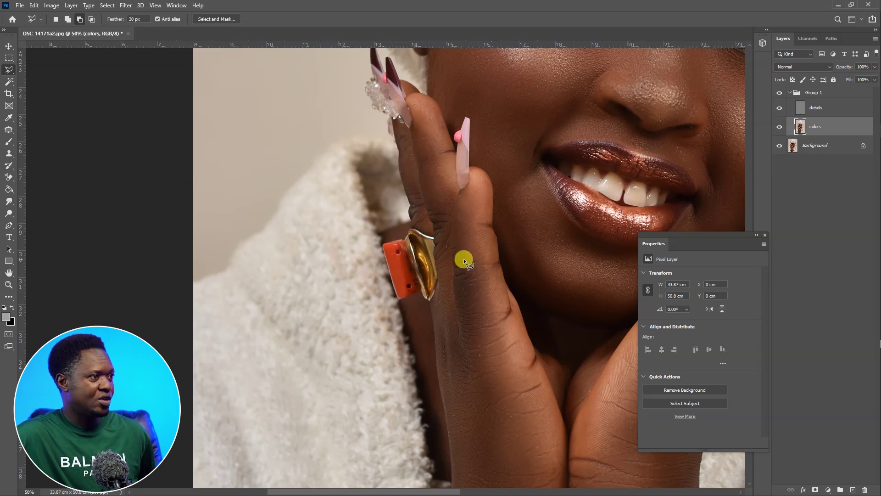
# Step: Compare the retouched portrait with the original by hiding and showing Group 1, both overall and close up on the face
pyautogui.scroll(-3, 476, 290)
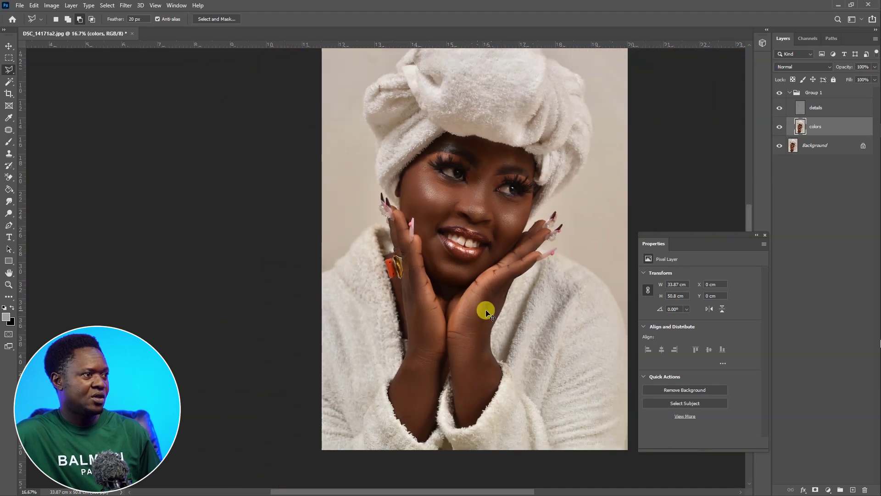
pyautogui.scroll(2, 487, 312)
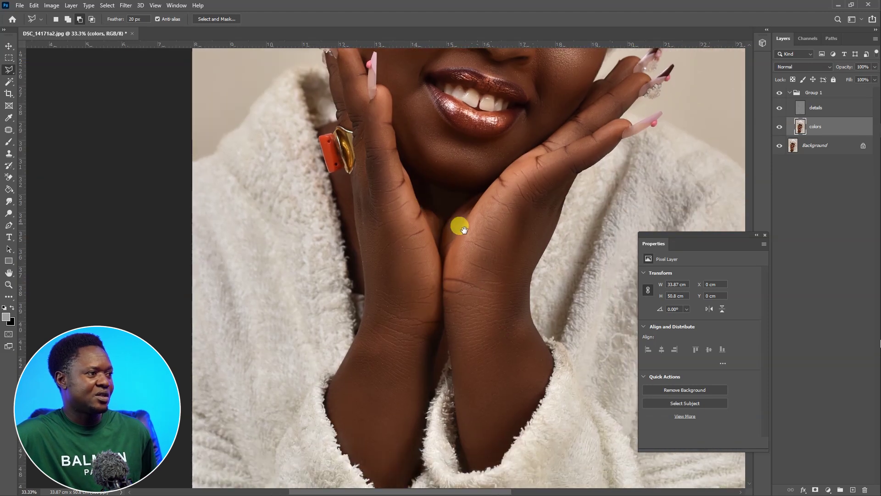
pyautogui.scroll(5, 459, 228)
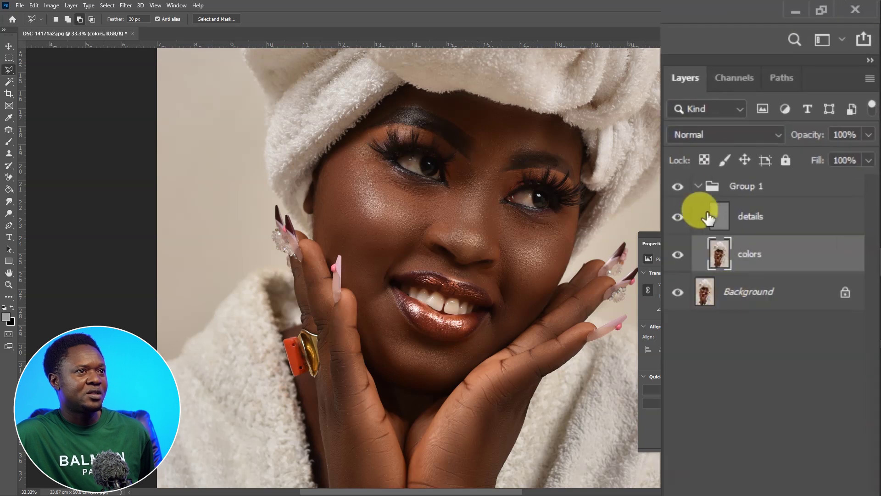
pyautogui.click(678, 187)
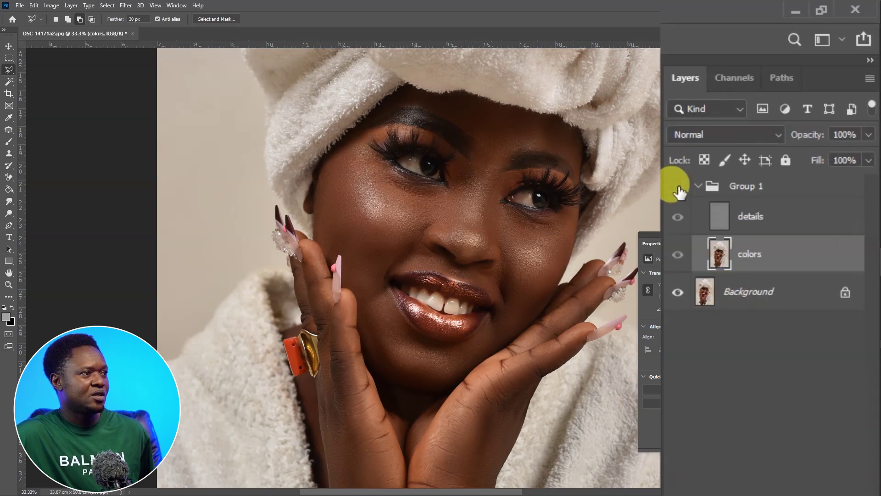
pyautogui.click(678, 187)
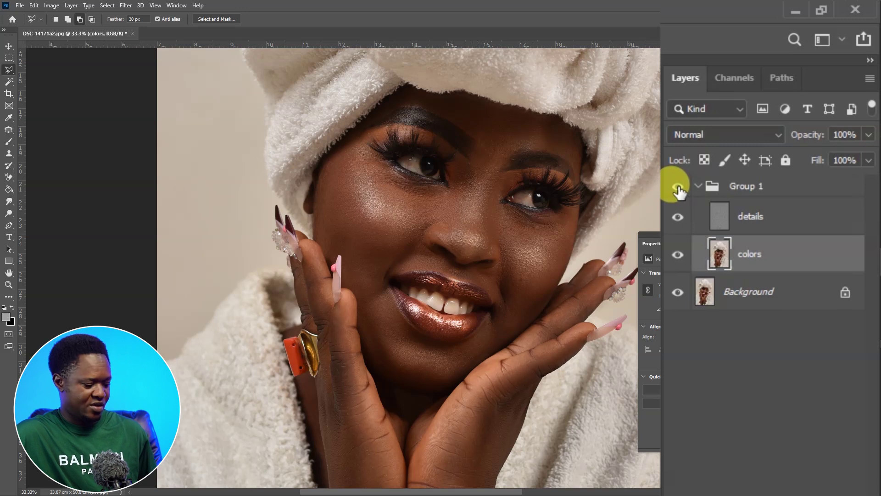
pyautogui.hotkey('ctrl', '+')
pyautogui.moveTo(648, 122); pyautogui.dragTo(535, 213)
pyautogui.click(678, 187)
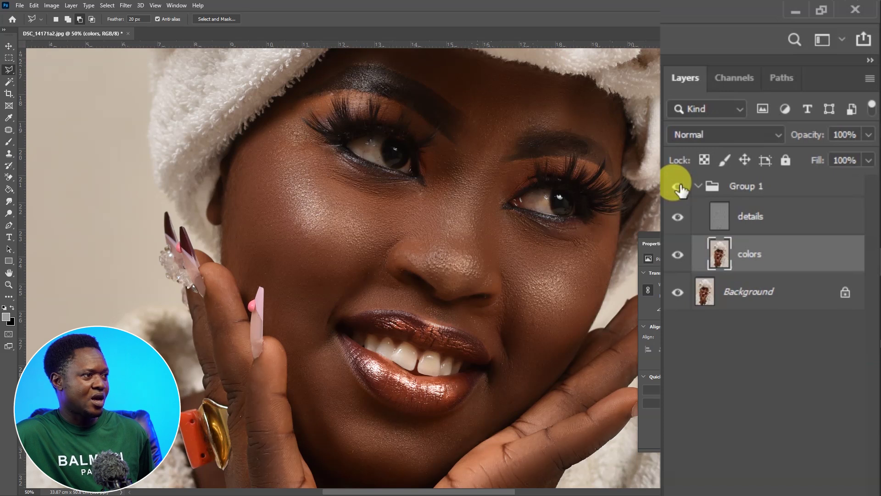
pyautogui.click(679, 187)
pyautogui.click(679, 187)
pyautogui.click(732, 255)
pyautogui.hotkey('ctrl', '-')
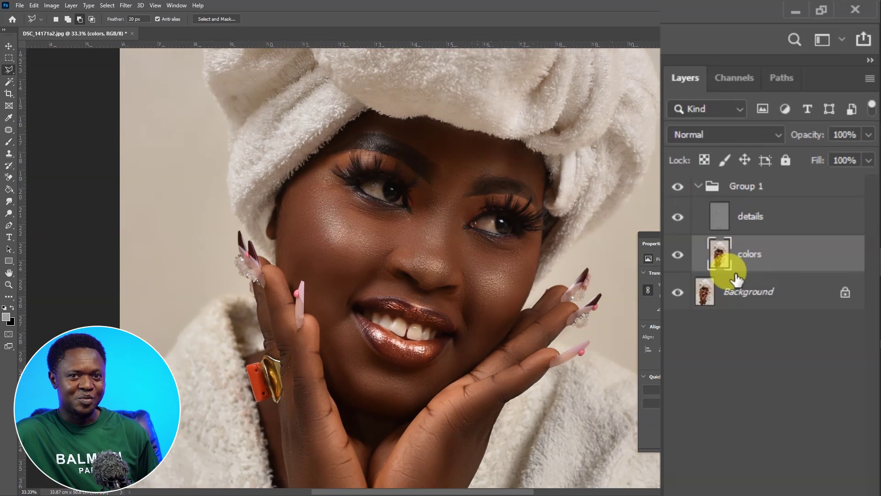
pyautogui.hotkey('ctrl', '-')
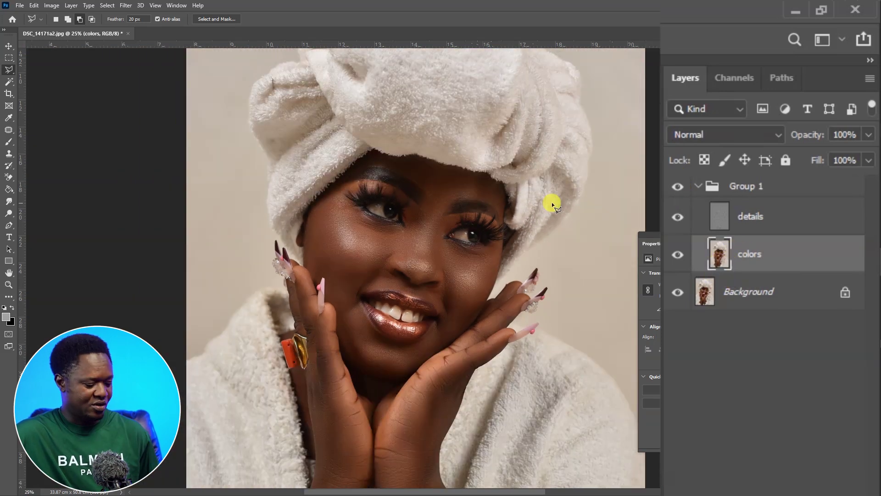
pyautogui.scroll(1, 546, 211)
pyautogui.scroll(-1, 540, 220)
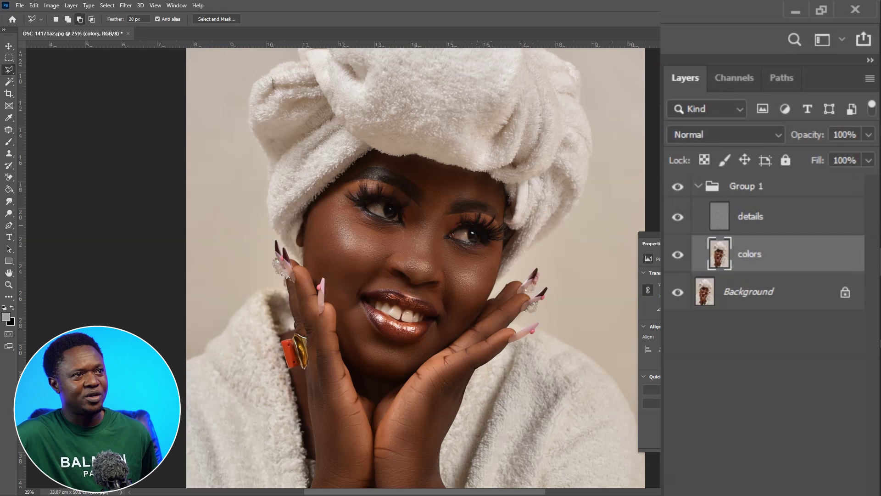
# Step: Add a Curves adjustment layer above the details layer in Group 1, pull the curve down to darken the image strongly, and select its mask
pyautogui.click(763, 186)
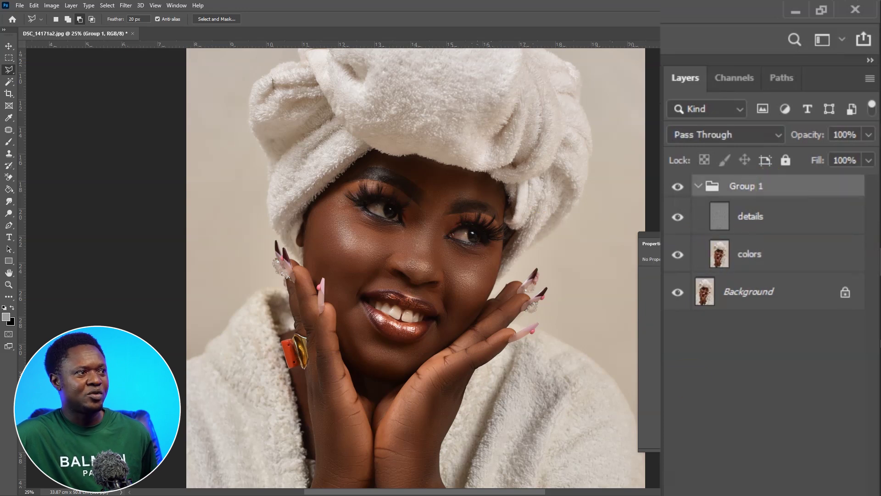
pyautogui.click(819, 485)
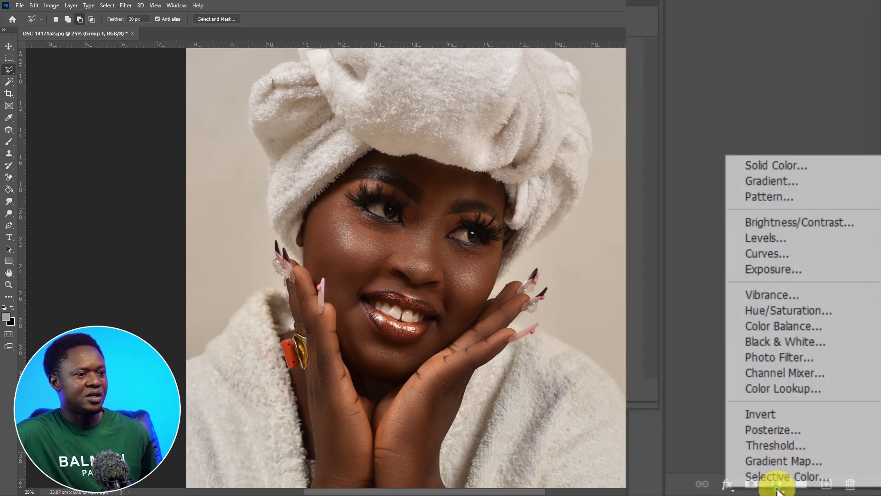
pyautogui.click(778, 254)
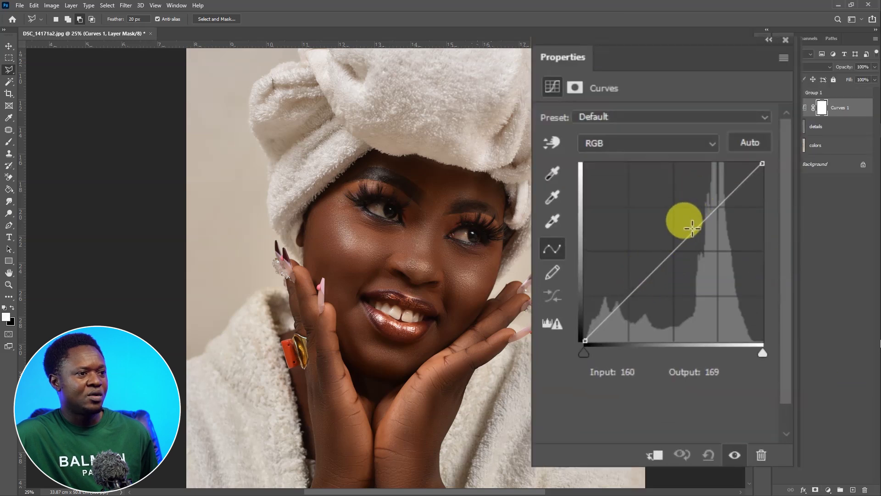
pyautogui.moveTo(630, 286); pyautogui.dragTo(667, 315)
pyautogui.click(822, 108)
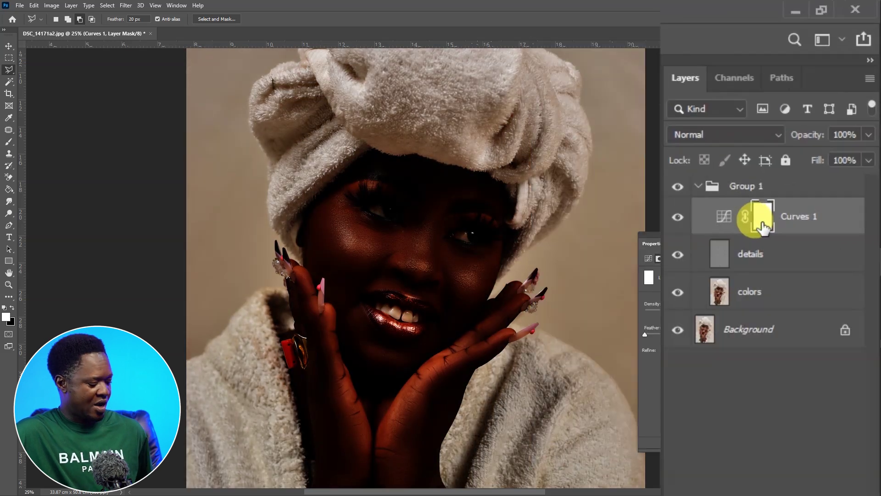
# Step: Invert the Curves 1 mask to black and choose the Brush with white paint, enlarging it to size 125
pyautogui.hotkey('ctrl', 'i')
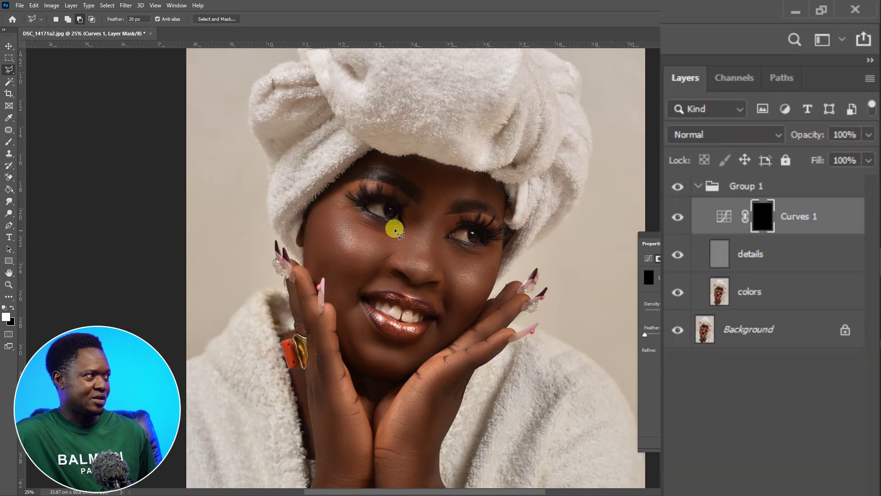
pyautogui.click(8, 141)
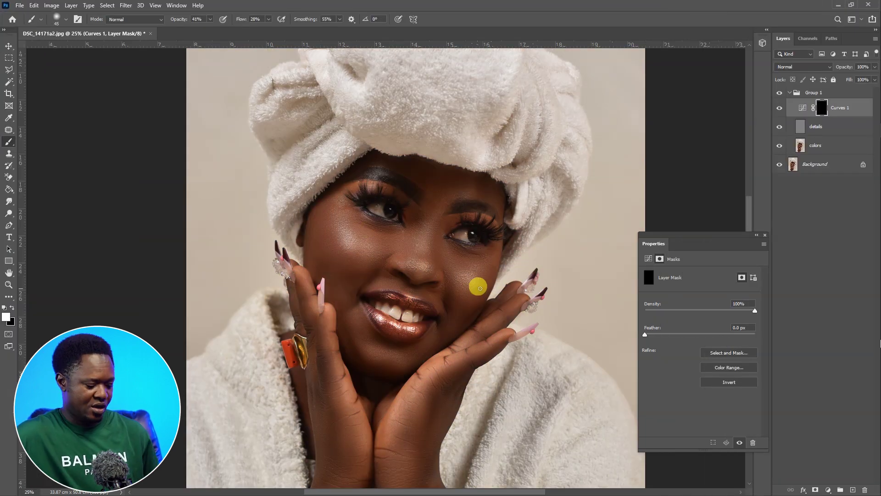
pyautogui.scroll(3, 479, 292)
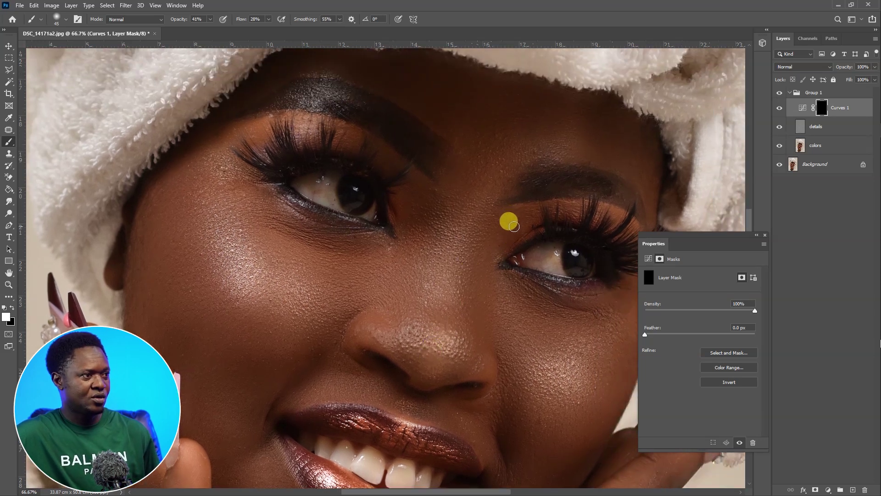
pyautogui.press(']')
pyautogui.press(']')
pyautogui.press(']')
pyautogui.press(']')
pyautogui.press(']')
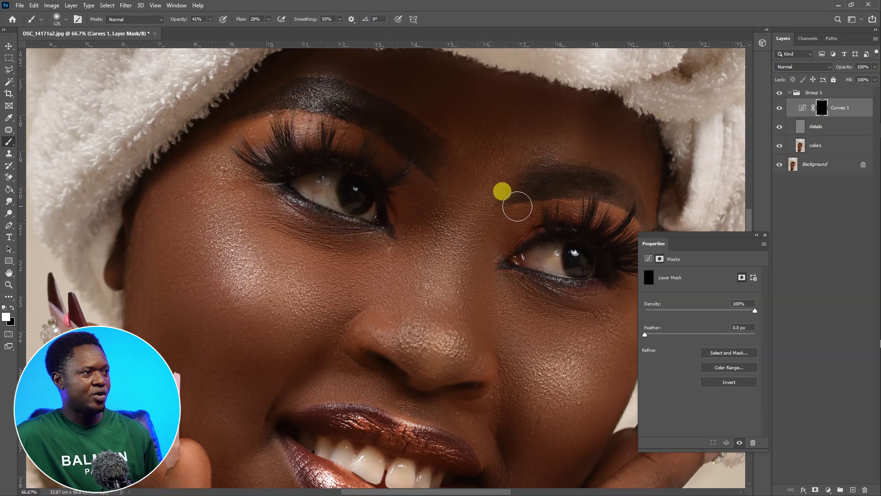
pyautogui.hotkey('ctrl', '-')
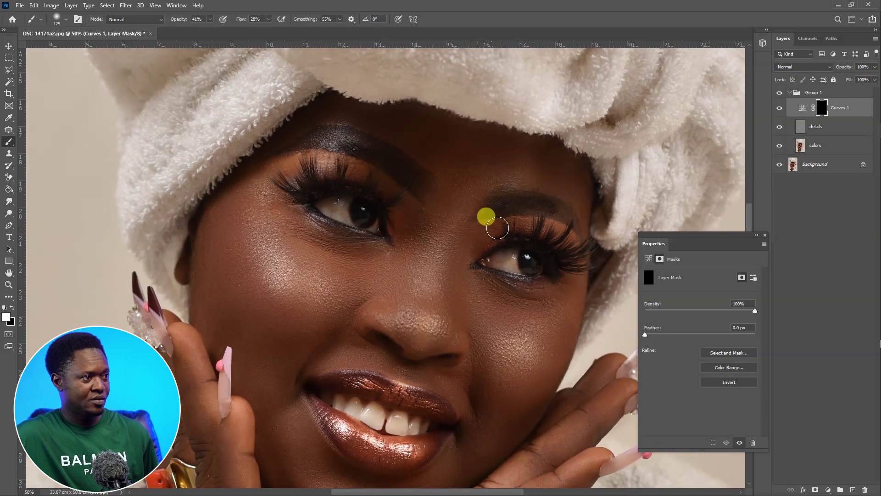
pyautogui.press(']')
pyautogui.press(']')
pyautogui.press('[')
pyautogui.press('[')
pyautogui.press(']')
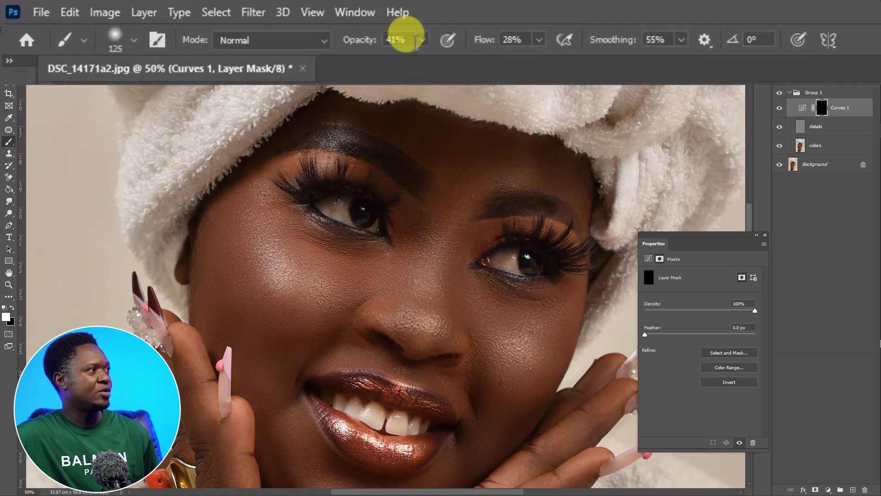
# Step: Lower the brush opacity and flow to 13% each and enlarge the brush to size 150
pyautogui.moveTo(424, 38); pyautogui.dragTo(403, 59)
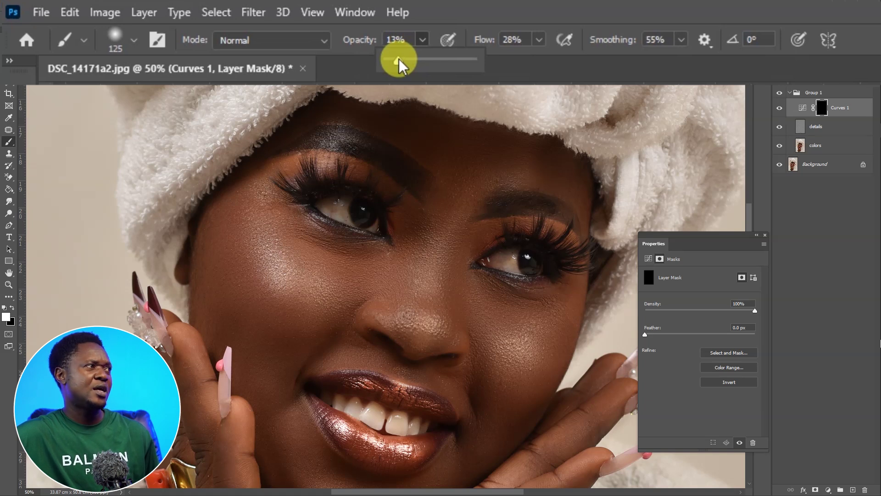
pyautogui.click(538, 41)
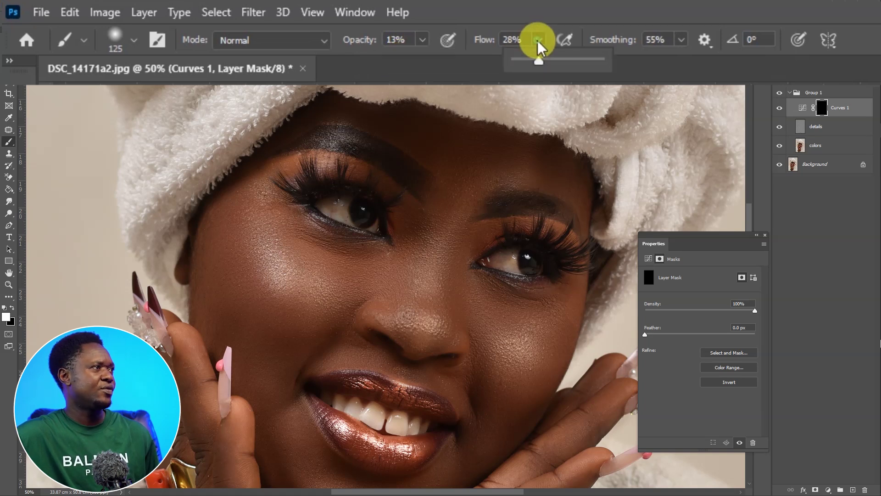
pyautogui.moveTo(537, 40); pyautogui.dragTo(536, 60)
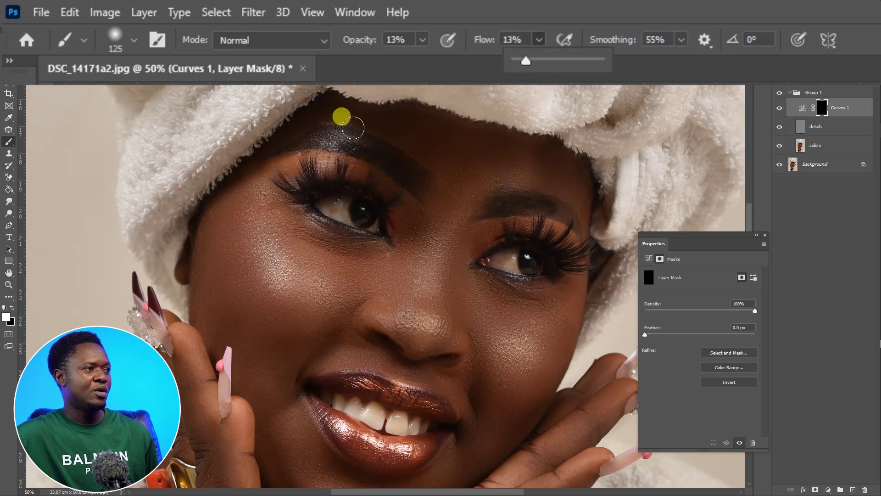
pyautogui.press(']')
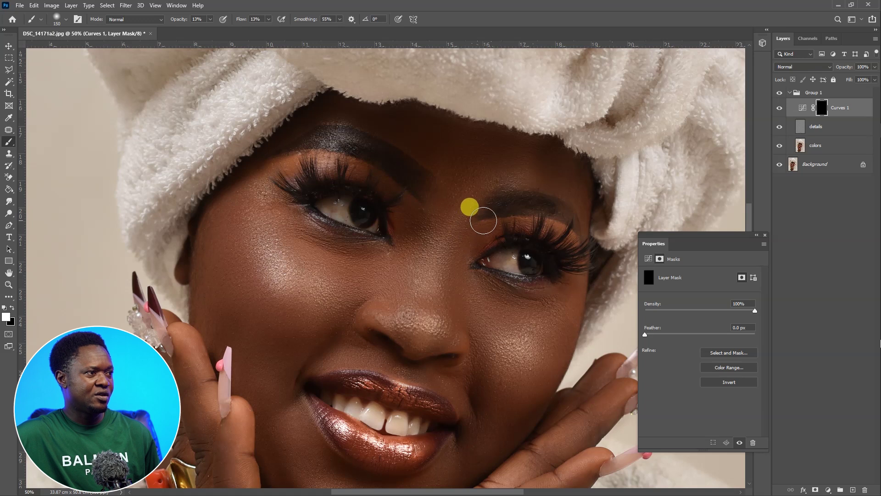
# Step: Start painting darker contours around the nose on the Curves 1 mask, reducing the brush to size 80
pyautogui.moveTo(451, 293)
pyautogui.mouseDown()
pyautogui.moveTo(459, 320)
pyautogui.moveTo(439, 346)
pyautogui.moveTo(477, 226)
pyautogui.moveTo(467, 238)
pyautogui.moveTo(474, 251)
pyautogui.moveTo(483, 225)
pyautogui.moveTo(471, 244)
pyautogui.moveTo(177, 310)
pyautogui.moveTo(385, 311)
pyautogui.moveTo(422, 284)
pyautogui.moveTo(176, 327)
pyautogui.mouseUp()
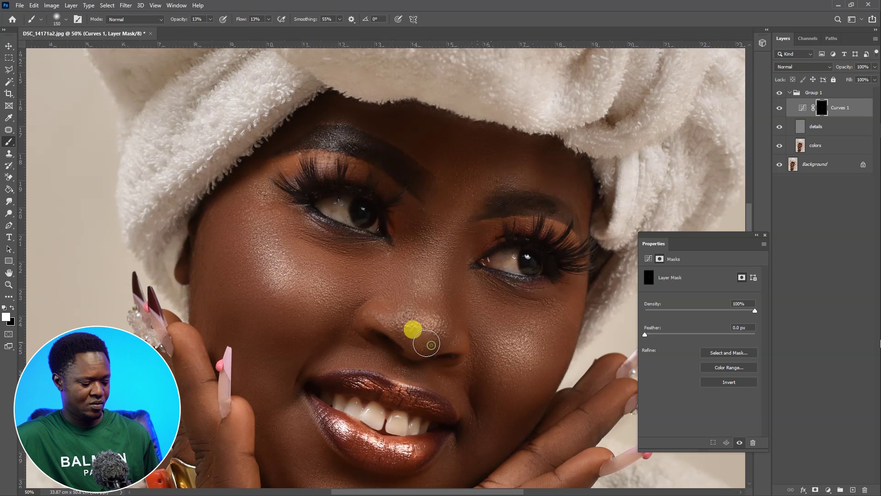
pyautogui.scroll(1, 427, 346)
pyautogui.press('[')
pyautogui.press('[')
pyautogui.press('[')
pyautogui.press('[')
pyautogui.press('[')
pyautogui.press('[')
pyautogui.press('[')
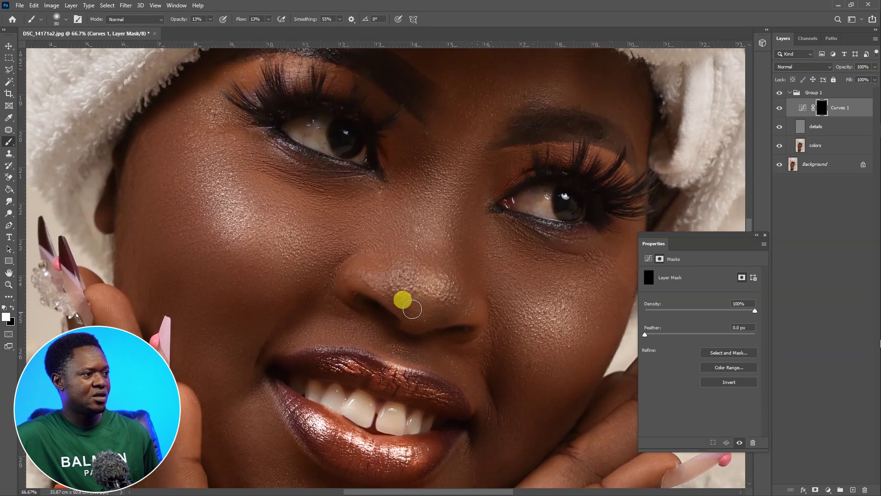
# Step: Compare the face with and without the darkening by hiding and showing the Curves 1 layer
pyautogui.click(779, 110)
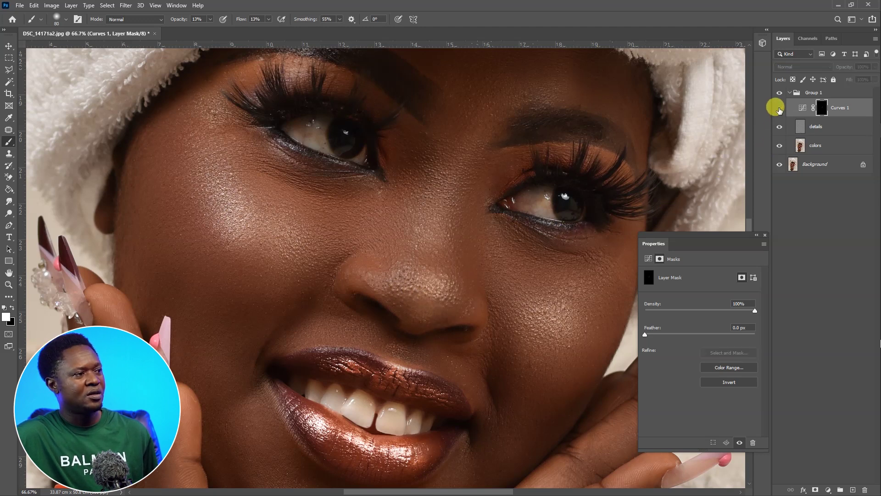
pyautogui.click(779, 109)
pyautogui.click(779, 110)
pyautogui.click(779, 109)
# Step: Deepen the contours along the nose bridge, inner eye area and nostril on the Curves 1 mask, enlarging the brush to size 125
pyautogui.moveTo(516, 159)
pyautogui.mouseDown()
pyautogui.moveTo(531, 144)
pyautogui.moveTo(496, 158)
pyautogui.moveTo(508, 139)
pyautogui.mouseUp()
pyautogui.moveTo(473, 197)
pyautogui.mouseDown()
pyautogui.moveTo(497, 159)
pyautogui.moveTo(471, 172)
pyautogui.moveTo(473, 159)
pyautogui.moveTo(447, 229)
pyautogui.moveTo(454, 266)
pyautogui.moveTo(443, 305)
pyautogui.moveTo(350, 285)
pyautogui.moveTo(407, 314)
pyautogui.moveTo(477, 326)
pyautogui.moveTo(468, 252)
pyautogui.moveTo(438, 224)
pyautogui.moveTo(412, 115)
pyautogui.moveTo(428, 164)
pyautogui.moveTo(405, 216)
pyautogui.moveTo(429, 201)
pyautogui.moveTo(407, 249)
pyautogui.moveTo(395, 219)
pyautogui.moveTo(385, 254)
pyautogui.moveTo(395, 219)
pyautogui.moveTo(397, 250)
pyautogui.moveTo(403, 220)
pyautogui.moveTo(381, 247)
pyautogui.moveTo(345, 238)
pyautogui.mouseUp()
pyautogui.press(']')
pyautogui.press(']')
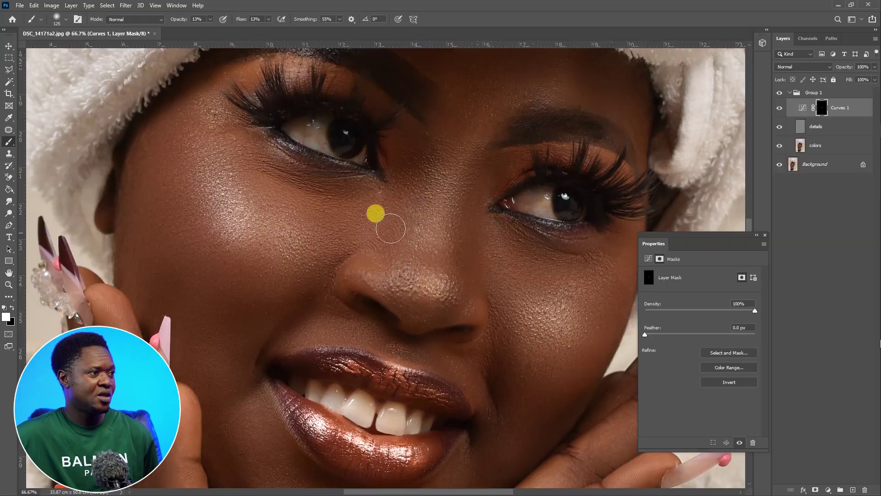
pyautogui.moveTo(391, 228)
pyautogui.mouseDown()
pyautogui.moveTo(410, 213)
pyautogui.moveTo(395, 266)
pyautogui.moveTo(409, 300)
pyautogui.moveTo(401, 289)
pyautogui.moveTo(423, 303)
pyautogui.moveTo(413, 305)
pyautogui.moveTo(429, 296)
pyautogui.moveTo(435, 304)
pyautogui.moveTo(413, 305)
pyautogui.moveTo(415, 233)
pyautogui.mouseUp()
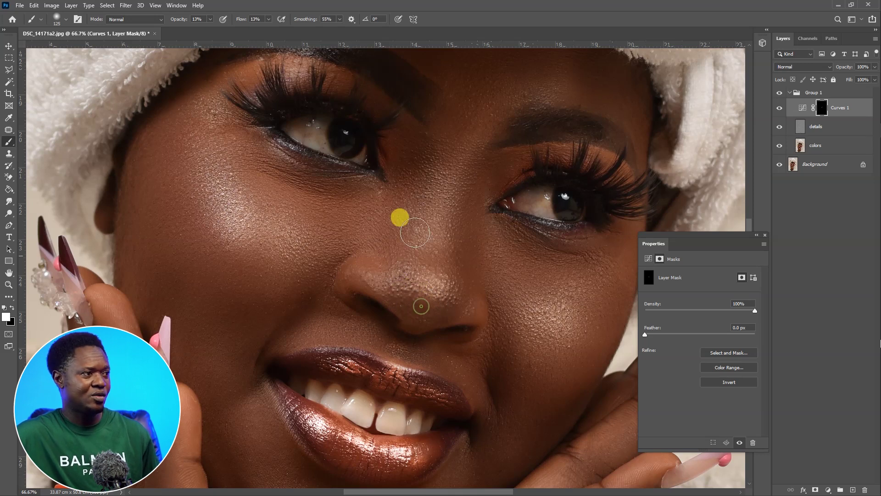
pyautogui.moveTo(429, 192)
pyautogui.mouseDown()
pyautogui.moveTo(419, 244)
pyautogui.moveTo(433, 179)
pyautogui.moveTo(431, 196)
pyautogui.moveTo(431, 124)
pyautogui.moveTo(427, 240)
pyautogui.moveTo(410, 249)
pyautogui.mouseUp()
pyautogui.moveTo(395, 281)
pyautogui.mouseDown()
pyautogui.moveTo(393, 294)
pyautogui.moveTo(373, 287)
pyautogui.mouseUp()
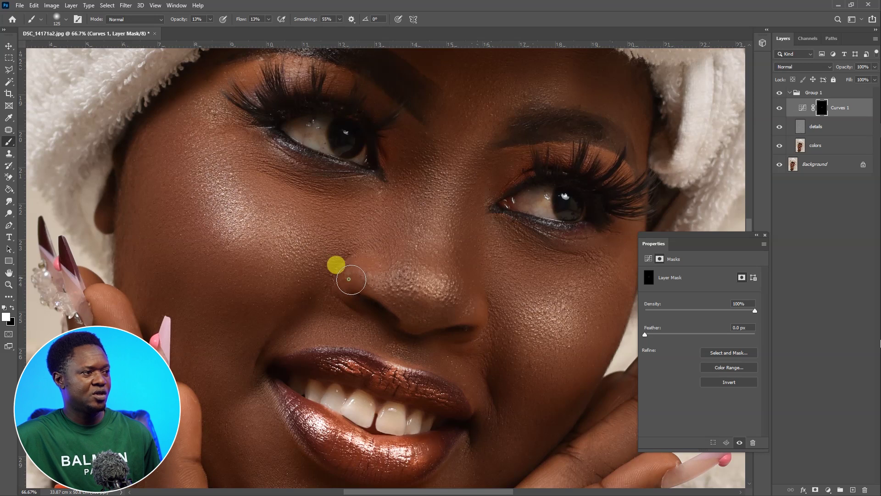
pyautogui.moveTo(349, 285); pyautogui.dragTo(352, 263)
pyautogui.moveTo(375, 292); pyautogui.dragTo(344, 297)
# Step: Paint darker contours on the lower cheeks and around the mouth and chin on the Curves 1 mask with the brush at size 150
pyautogui.hotkey('ctrl', '-')
pyautogui.hotkey('ctrl', '-')
pyautogui.moveTo(357, 251)
pyautogui.mouseDown()
pyautogui.moveTo(326, 281)
pyautogui.moveTo(259, 247)
pyautogui.moveTo(271, 235)
pyautogui.moveTo(275, 254)
pyautogui.moveTo(285, 199)
pyautogui.moveTo(285, 277)
pyautogui.moveTo(321, 282)
pyautogui.moveTo(305, 270)
pyautogui.moveTo(326, 365)
pyautogui.moveTo(367, 373)
pyautogui.moveTo(364, 402)
pyautogui.moveTo(364, 330)
pyautogui.mouseUp()
pyautogui.hotkey('ctrl', '+')
pyautogui.press('[')
pyautogui.press('[')
pyautogui.press('[')
pyautogui.press('[')
pyautogui.moveTo(322, 305)
pyautogui.mouseDown()
pyautogui.moveTo(336, 319)
pyautogui.moveTo(370, 324)
pyautogui.moveTo(324, 306)
pyautogui.moveTo(374, 329)
pyautogui.moveTo(328, 317)
pyautogui.moveTo(343, 329)
pyautogui.moveTo(374, 340)
pyautogui.moveTo(367, 332)
pyautogui.moveTo(389, 325)
pyautogui.moveTo(378, 338)
pyautogui.moveTo(414, 319)
pyautogui.moveTo(458, 284)
pyautogui.moveTo(457, 323)
pyautogui.moveTo(487, 265)
pyautogui.moveTo(480, 190)
pyautogui.moveTo(496, 245)
pyautogui.moveTo(506, 240)
pyautogui.moveTo(485, 248)
pyautogui.moveTo(503, 259)
pyautogui.moveTo(529, 244)
pyautogui.moveTo(512, 263)
pyautogui.mouseUp()
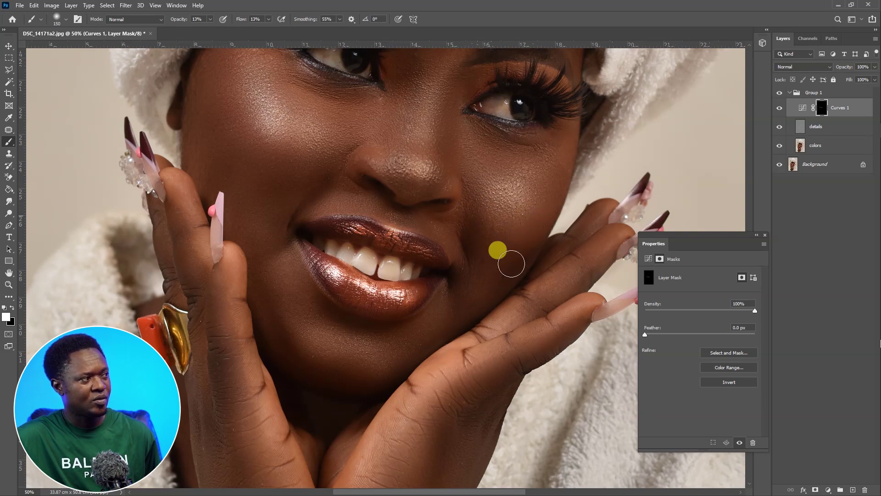
pyautogui.moveTo(541, 221)
pyautogui.mouseDown()
pyautogui.moveTo(529, 240)
pyautogui.moveTo(540, 223)
pyautogui.mouseUp()
pyautogui.moveTo(486, 213)
pyautogui.mouseDown()
pyautogui.moveTo(478, 222)
pyautogui.moveTo(559, 163)
pyautogui.moveTo(475, 246)
pyautogui.moveTo(390, 359)
pyautogui.moveTo(326, 371)
pyautogui.moveTo(289, 349)
pyautogui.moveTo(255, 291)
pyautogui.moveTo(275, 338)
pyautogui.moveTo(315, 340)
pyautogui.mouseUp()
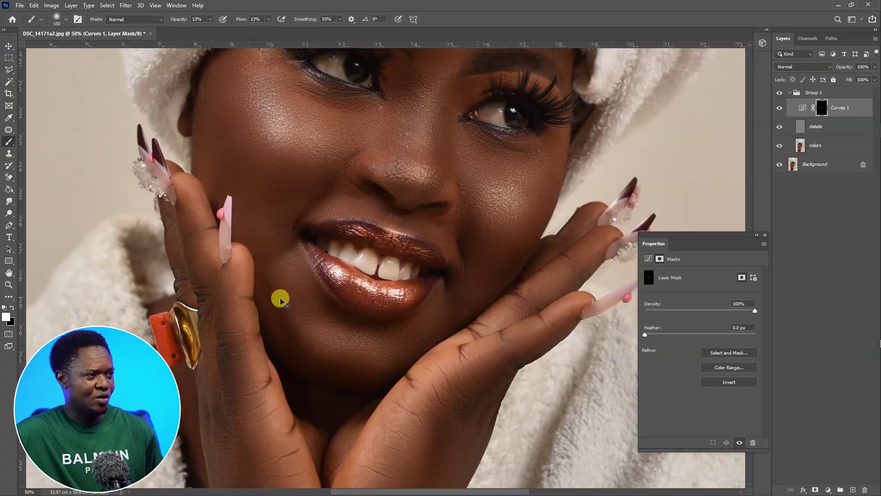
# Step: Darken the outer cheek and jaw beside the hand on the image's left with a size 300 brush, reducing it to 175 for finer contouring
pyautogui.hotkey('ctrl', '-')
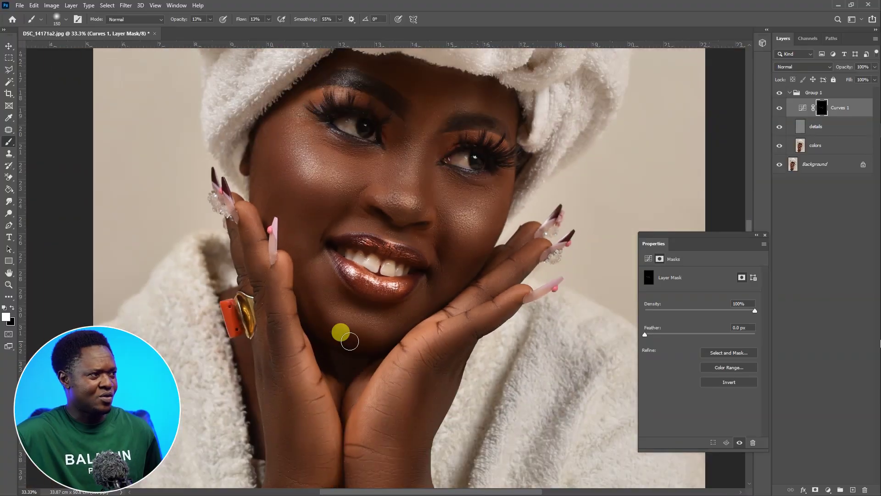
pyautogui.moveTo(371, 317); pyautogui.dragTo(385, 362)
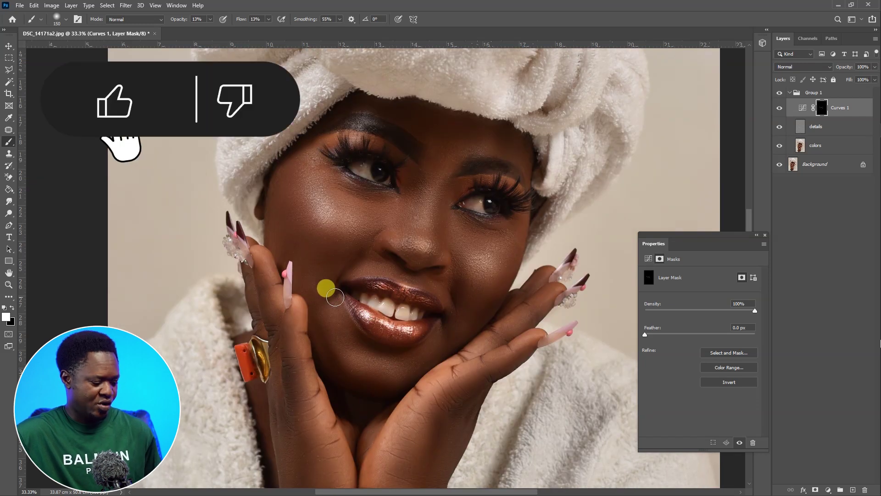
pyautogui.press(']')
pyautogui.press(']')
pyautogui.press(']')
pyautogui.press(']')
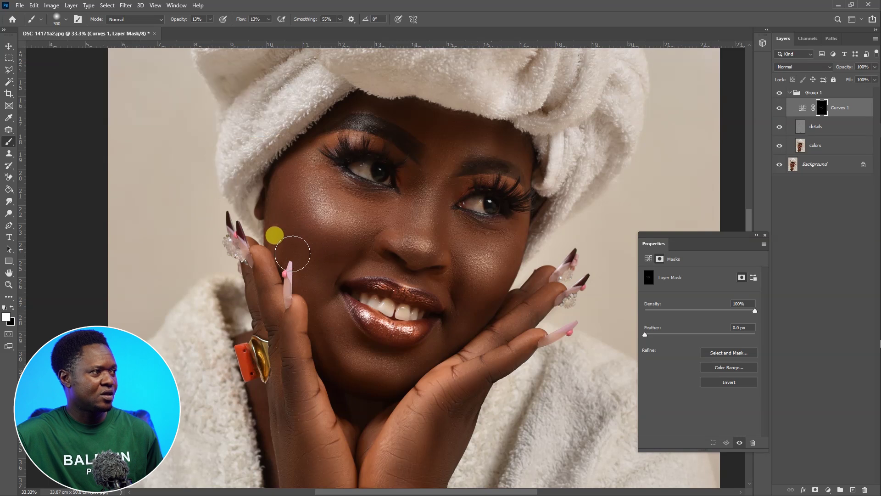
pyautogui.moveTo(277, 229)
pyautogui.mouseDown()
pyautogui.moveTo(288, 158)
pyautogui.moveTo(274, 246)
pyautogui.moveTo(327, 263)
pyautogui.moveTo(309, 279)
pyautogui.moveTo(340, 352)
pyautogui.moveTo(344, 336)
pyautogui.moveTo(345, 346)
pyautogui.moveTo(405, 352)
pyautogui.moveTo(417, 368)
pyautogui.moveTo(396, 385)
pyautogui.moveTo(509, 211)
pyautogui.moveTo(478, 238)
pyautogui.moveTo(462, 228)
pyautogui.moveTo(500, 224)
pyautogui.moveTo(462, 234)
pyautogui.moveTo(494, 235)
pyautogui.moveTo(470, 240)
pyautogui.moveTo(455, 191)
pyautogui.moveTo(482, 306)
pyautogui.moveTo(447, 350)
pyautogui.moveTo(393, 387)
pyautogui.moveTo(342, 373)
pyautogui.moveTo(318, 326)
pyautogui.mouseUp()
pyautogui.press('[')
pyautogui.press('[')
pyautogui.press('[')
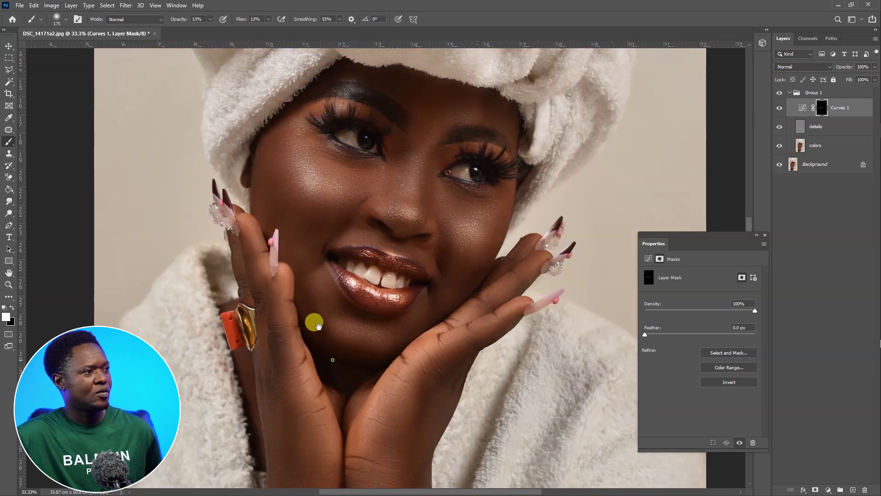
pyautogui.keyDown('alt'); pyautogui.click(318, 326); pyautogui.keyUp('alt')
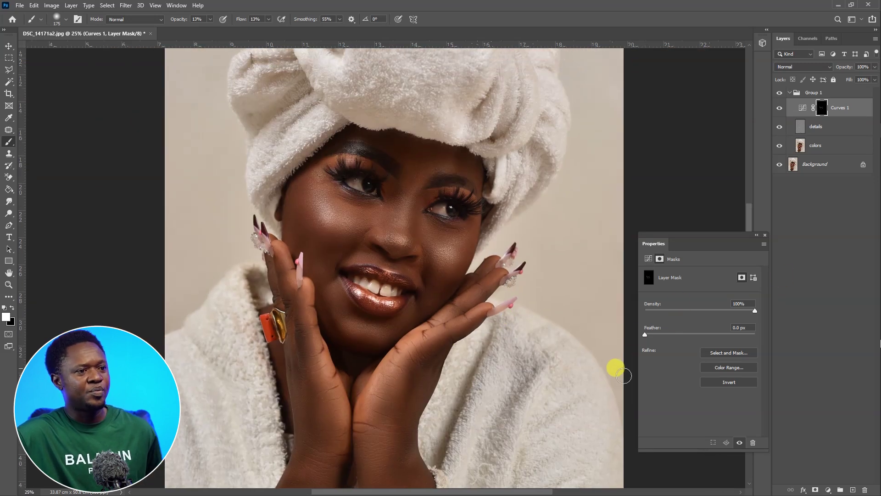
# Step: Add a second Curves layer above Curves 1, raise the curve from input 116 to output 230, and invert its mask to black
pyautogui.click(828, 488)
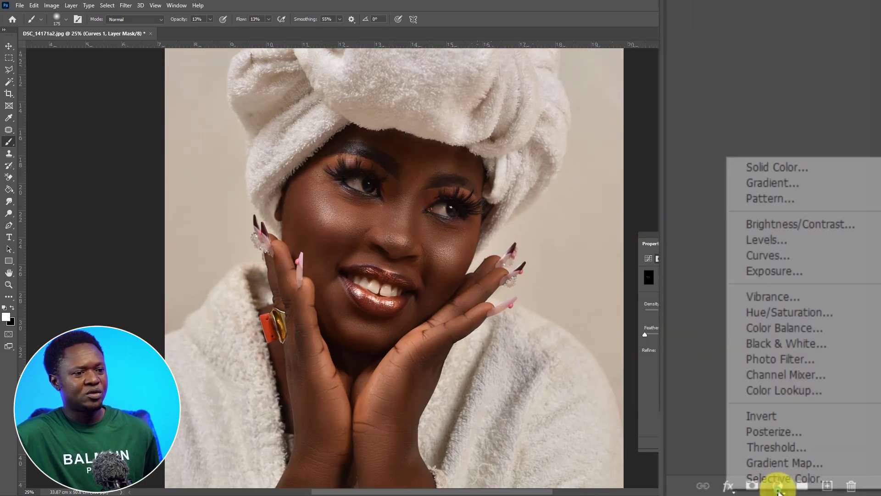
pyautogui.click(835, 380)
pyautogui.moveTo(722, 327); pyautogui.dragTo(712, 318)
pyautogui.moveTo(742, 198); pyautogui.dragTo(729, 175)
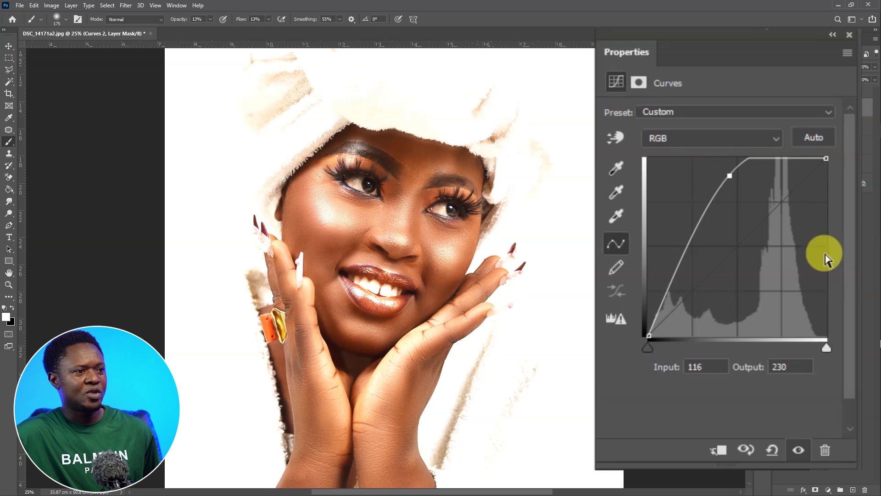
pyautogui.click(762, 220)
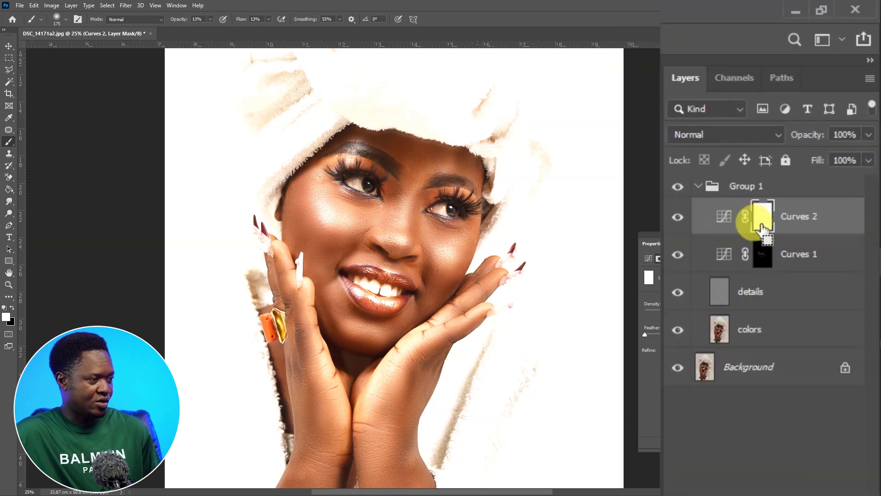
pyautogui.hotkey('ctrl', 'i')
# Step: Paint highlights on the Curves 2 mask along the nose bridge with a size 90 brush and on the nose tip with size 250
pyautogui.scroll(3, 493, 218)
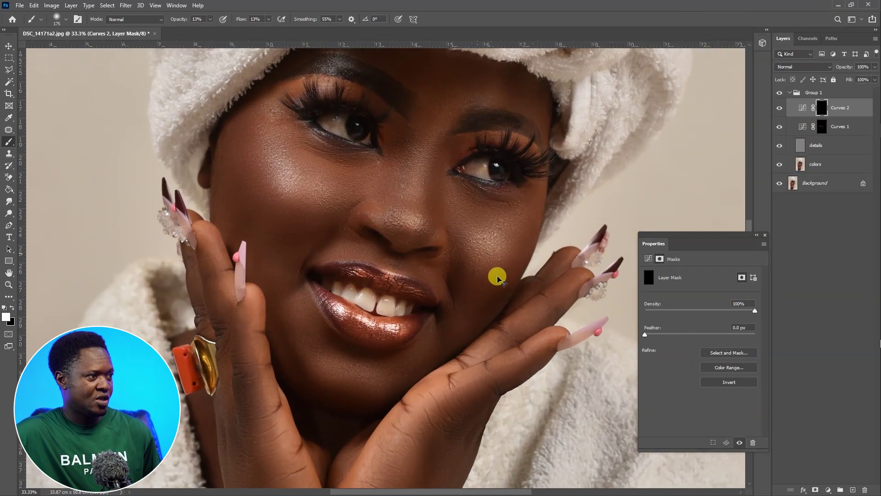
pyautogui.moveTo(478, 261); pyautogui.dragTo(488, 305)
pyautogui.press('[')
pyautogui.press('[')
pyautogui.press('[')
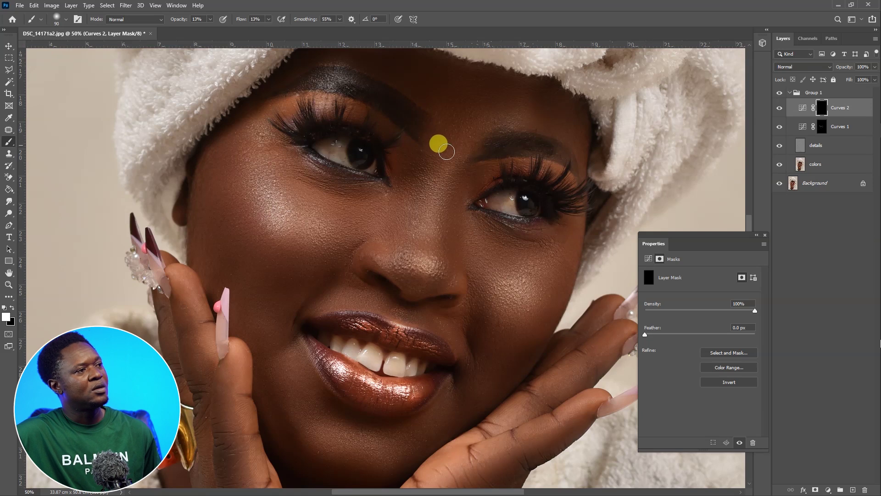
pyautogui.moveTo(454, 155)
pyautogui.mouseDown()
pyautogui.moveTo(434, 235)
pyautogui.moveTo(446, 172)
pyautogui.moveTo(431, 132)
pyautogui.moveTo(434, 232)
pyautogui.moveTo(420, 257)
pyautogui.moveTo(446, 179)
pyautogui.moveTo(435, 217)
pyautogui.mouseUp()
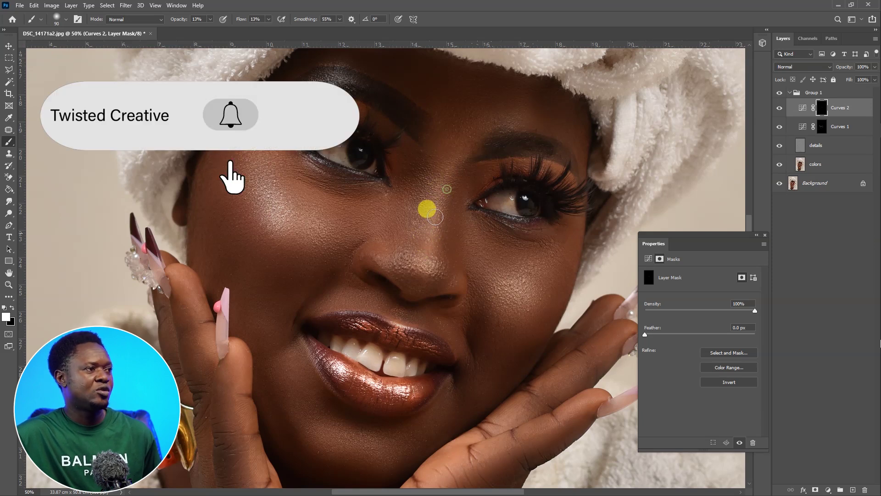
pyautogui.moveTo(428, 260)
pyautogui.mouseDown()
pyautogui.moveTo(425, 246)
pyautogui.moveTo(432, 263)
pyautogui.mouseUp()
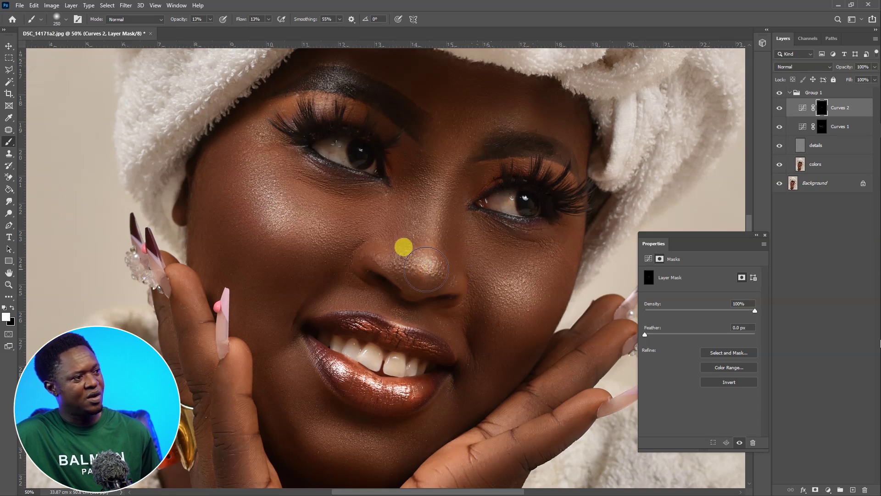
# Step: Brighten the nose and the cheek on the image's left on the Curves 2 mask with the brush at size 150
pyautogui.hotkey('ctrl', '-')
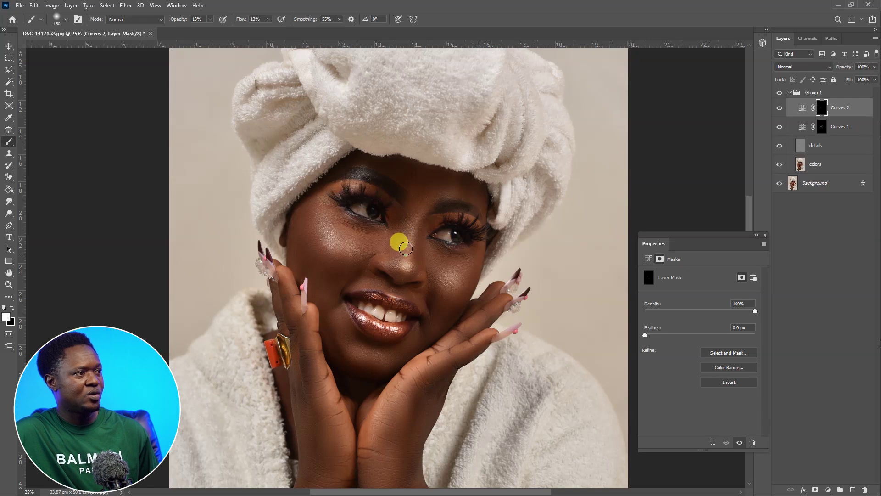
pyautogui.moveTo(416, 248); pyautogui.dragTo(416, 224)
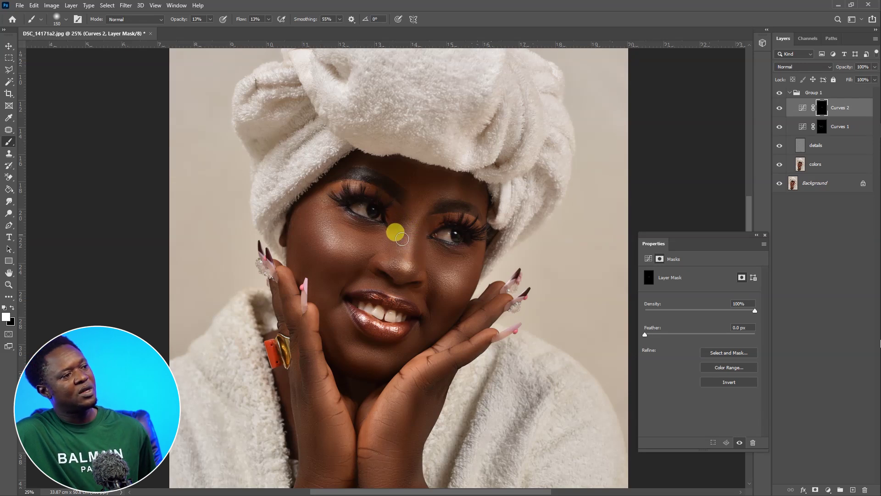
pyautogui.moveTo(416, 262)
pyautogui.mouseDown()
pyautogui.moveTo(439, 304)
pyautogui.moveTo(456, 314)
pyautogui.moveTo(405, 297)
pyautogui.moveTo(403, 269)
pyautogui.moveTo(433, 286)
pyautogui.moveTo(433, 304)
pyautogui.moveTo(406, 301)
pyautogui.moveTo(348, 271)
pyautogui.moveTo(338, 249)
pyautogui.mouseUp()
pyautogui.hotkey('ctrl', '+')
pyautogui.hotkey('ctrl', '-')
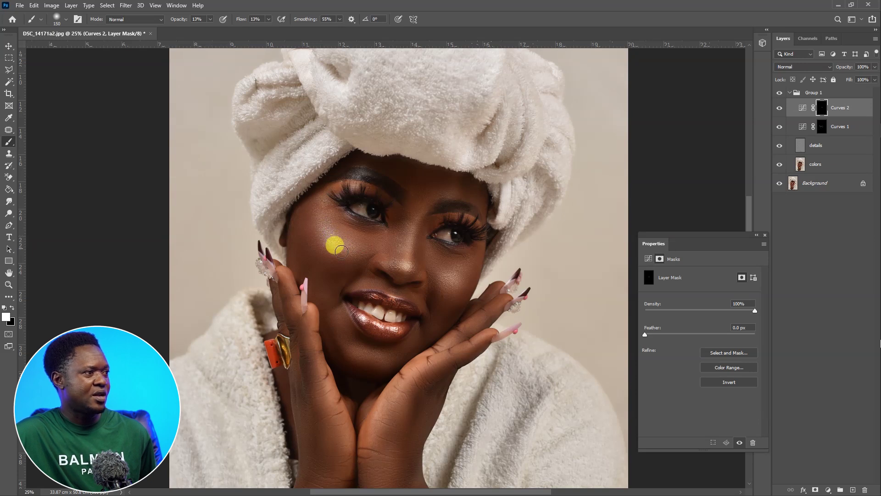
pyautogui.moveTo(349, 253)
pyautogui.mouseDown()
pyautogui.moveTo(389, 257)
pyautogui.moveTo(444, 281)
pyautogui.moveTo(465, 275)
pyautogui.moveTo(408, 374)
pyautogui.moveTo(420, 282)
pyautogui.mouseUp()
# Step: Brighten the center of the chin below the lower lip on the Curves 2 mask with the size 150 brush
pyautogui.hotkey('ctrl', '+')
pyautogui.hotkey('ctrl', '+')
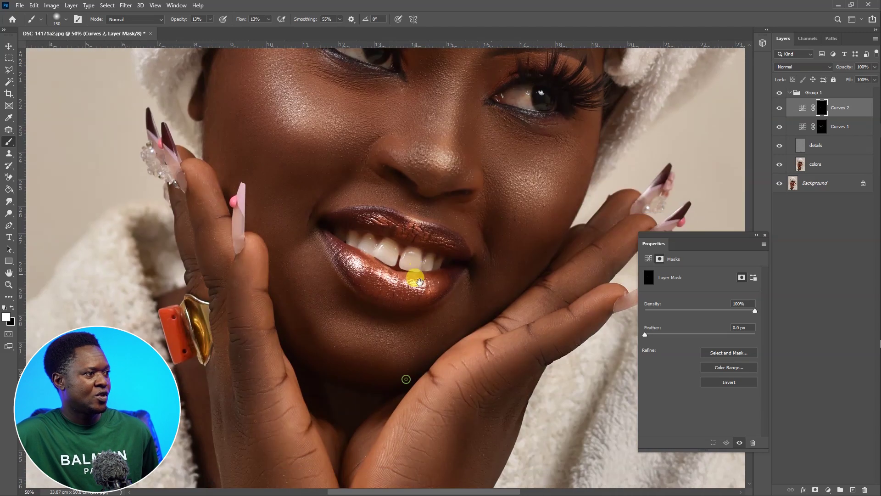
pyautogui.moveTo(364, 338)
pyautogui.mouseDown()
pyautogui.moveTo(334, 334)
pyautogui.moveTo(399, 349)
pyautogui.mouseUp()
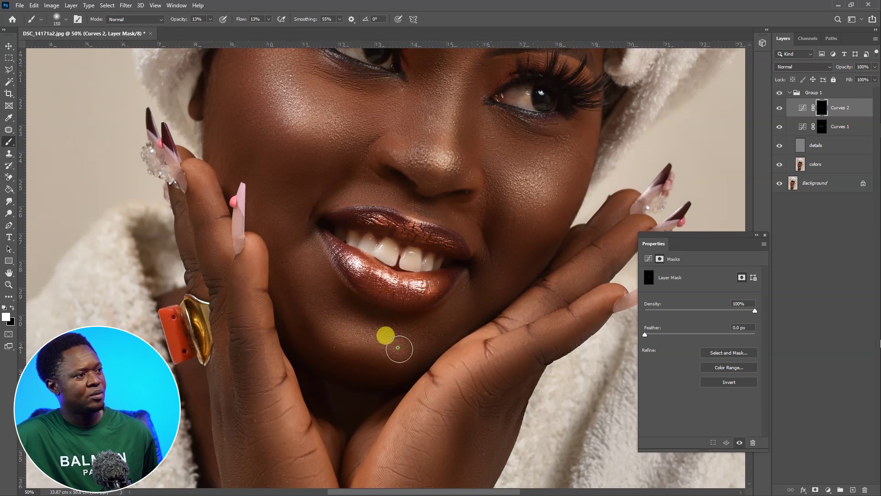
# Step: Brighten the lips on the Curves 2 mask, then reduce the brush to size 80
pyautogui.hotkey('ctrl', '+')
pyautogui.hotkey('ctrl', '+')
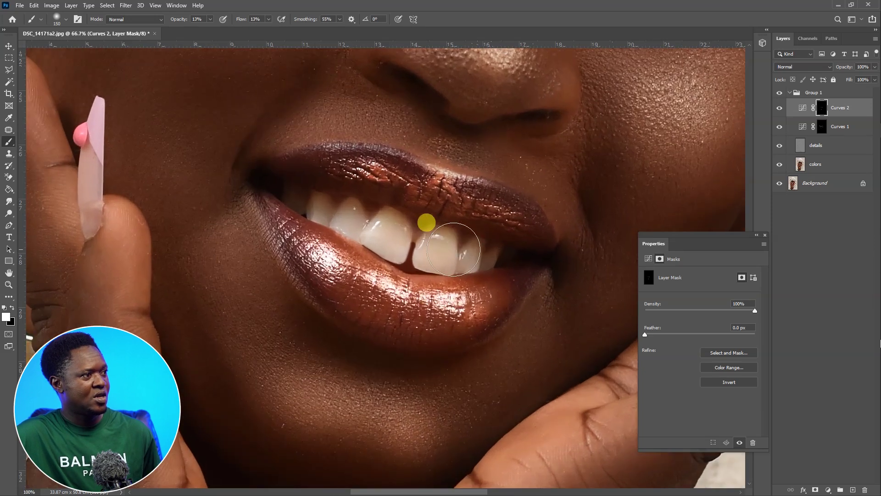
pyautogui.moveTo(486, 255)
pyautogui.mouseDown()
pyautogui.moveTo(460, 211)
pyautogui.moveTo(476, 200)
pyautogui.moveTo(437, 189)
pyautogui.moveTo(513, 212)
pyautogui.moveTo(399, 173)
pyautogui.moveTo(368, 172)
pyautogui.mouseUp()
pyautogui.press('[')
pyautogui.press('[')
pyautogui.press('[')
pyautogui.press('[')
# Step: Examine the dodged and burned portrait as a whole, then the face and hands at closer range
pyautogui.hotkey('ctrl', '-')
pyautogui.hotkey('ctrl', '-')
pyautogui.hotkey('ctrl', '-')
pyautogui.hotkey('ctrl', '-')
pyautogui.hotkey('ctrl', '-')
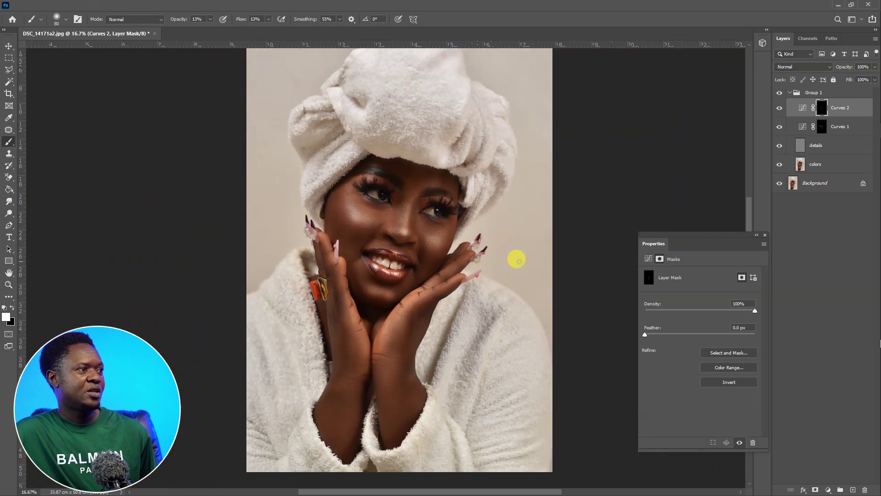
pyautogui.hotkey('ctrl', '+')
pyautogui.moveTo(596, 389); pyautogui.dragTo(583, 395)
pyautogui.scroll(-2, 407, 309)
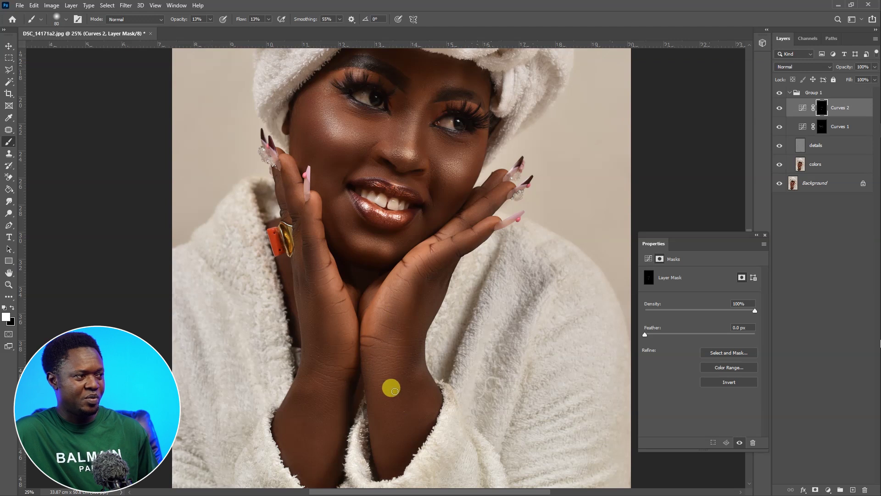
pyautogui.hotkey('ctrl', '-')
pyautogui.hotkey('ctrl', '-')
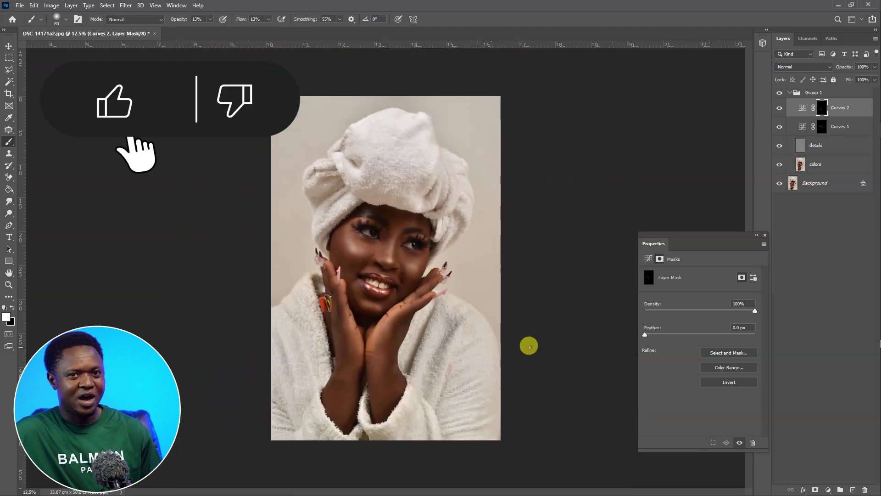
pyautogui.hotkey('ctrl', '+')
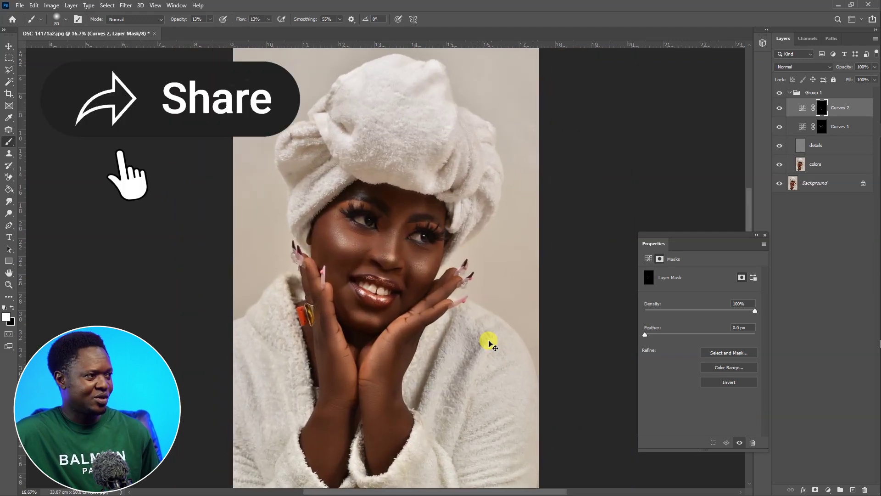
pyautogui.hotkey('ctrl', '-')
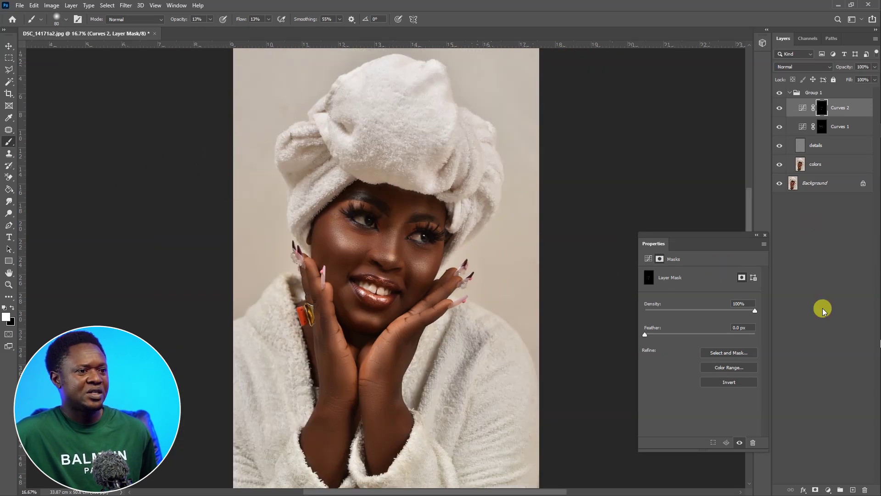
# Step: Add a third Curves layer above Curves 2 and raise the curve from input 143 to output 234
pyautogui.click(828, 490)
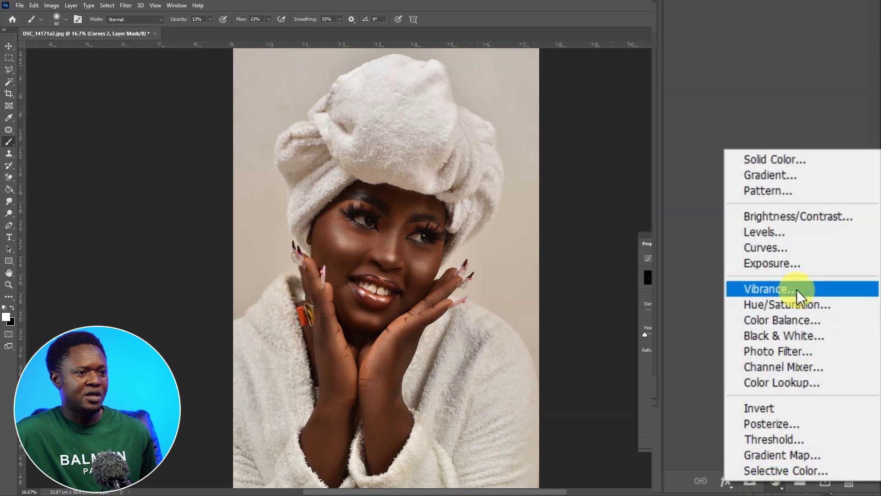
pyautogui.click(779, 246)
pyautogui.moveTo(710, 228); pyautogui.dragTo(681, 157)
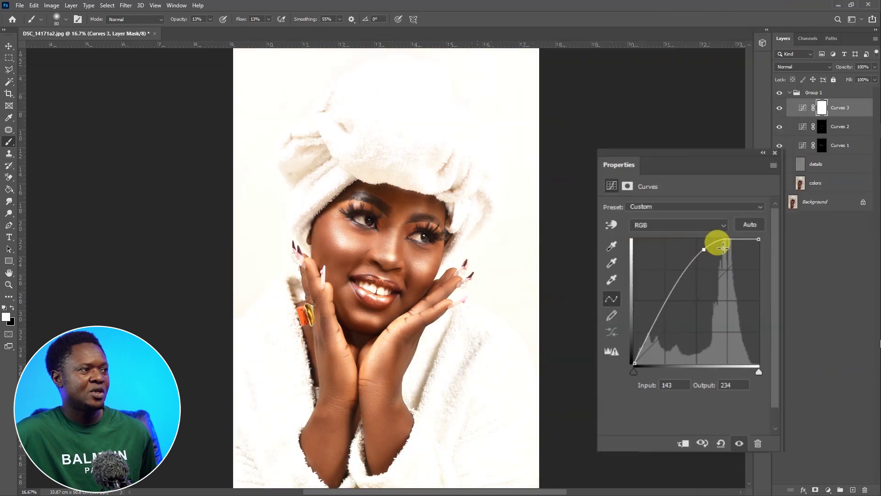
pyautogui.click(823, 110)
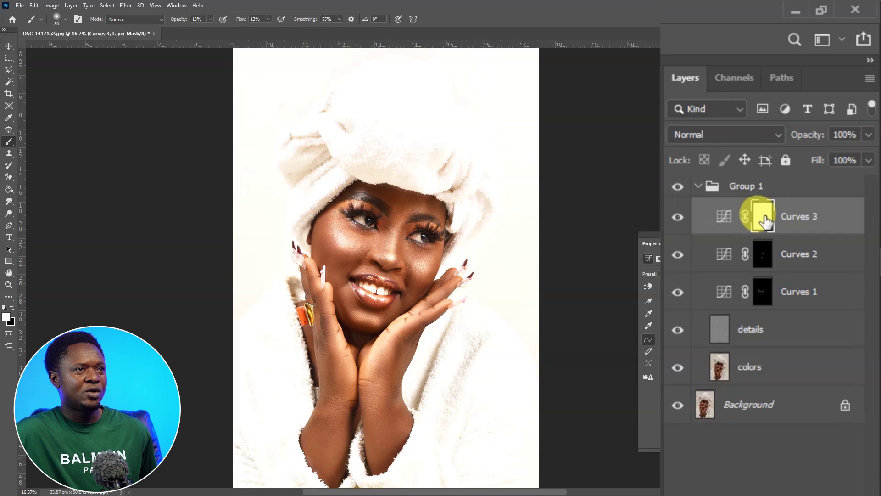
# Step: Set Curves 3's Blend If for the underlying layer to start at 127, split to 175
pyautogui.doubleClick(847, 223)
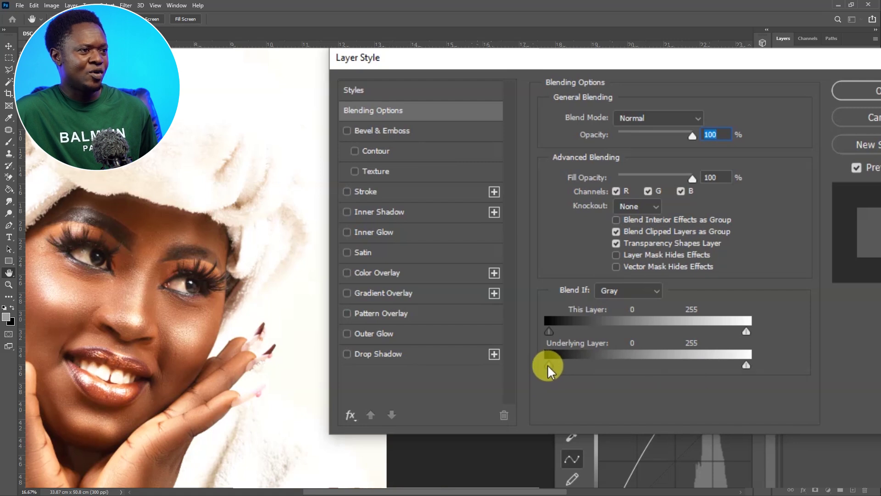
pyautogui.moveTo(549, 363); pyautogui.dragTo(646, 361)
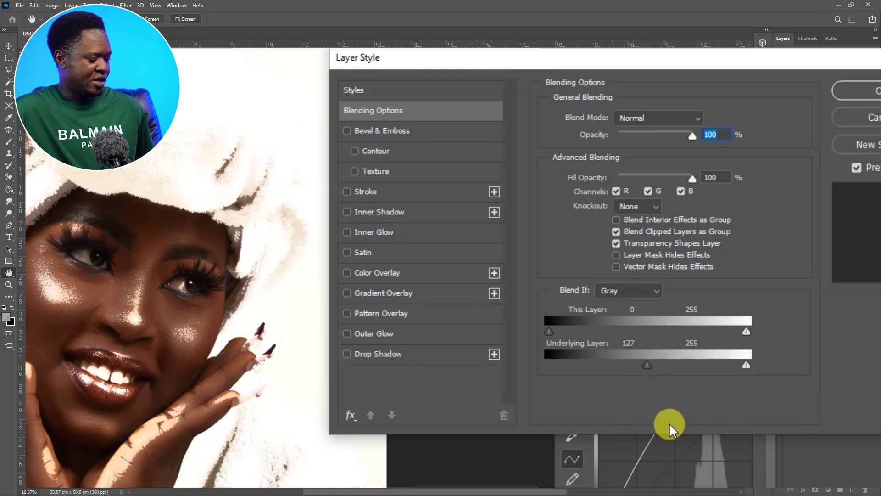
pyautogui.moveTo(651, 364); pyautogui.dragTo(681, 364)
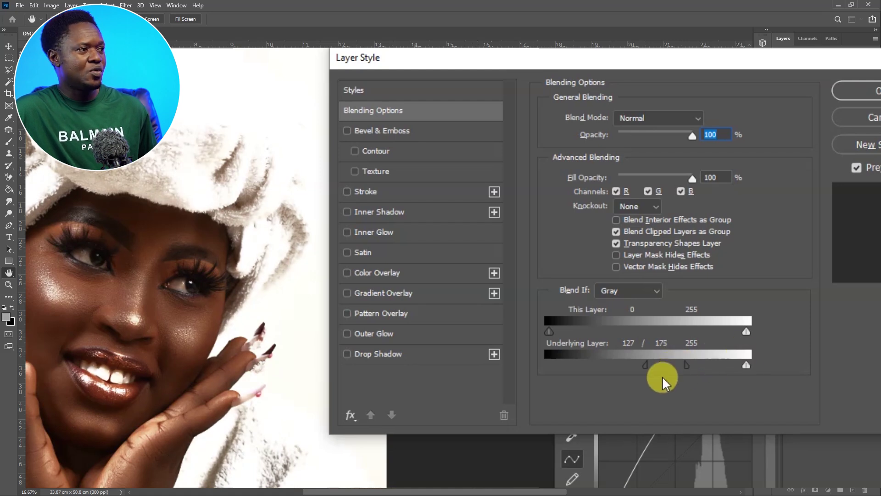
pyautogui.click(875, 92)
# Step: Invert the Curves 3 layer mask to black
pyautogui.click(816, 108)
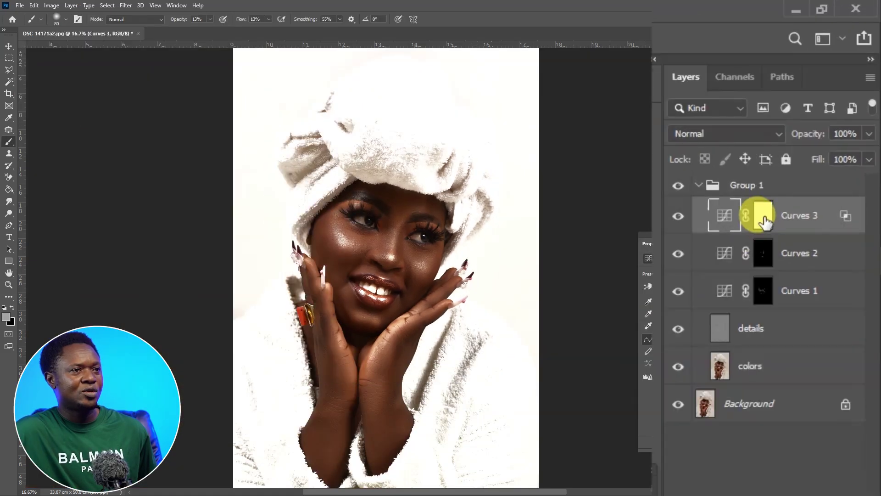
pyautogui.hotkey('ctrl', 'i')
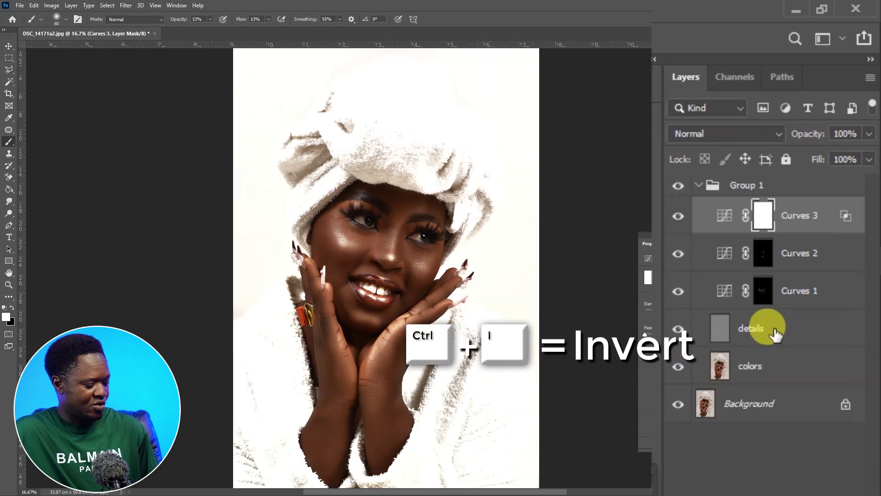
pyautogui.hotkey('ctrl', 'i')
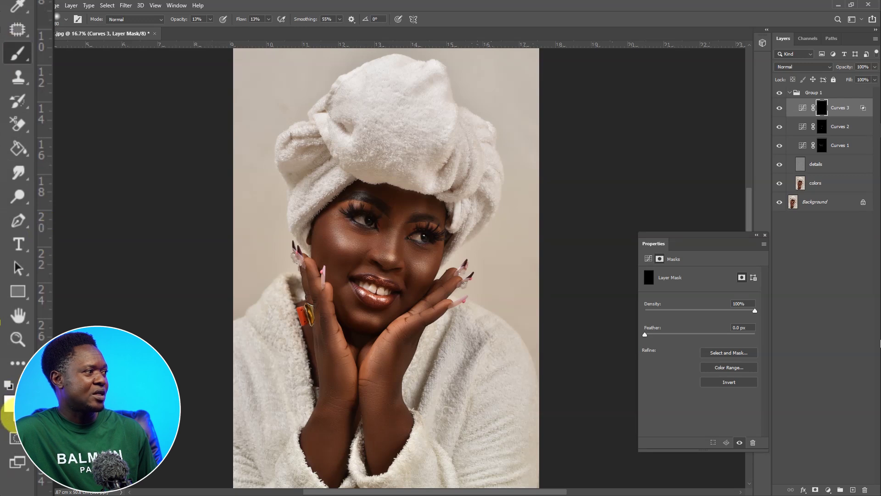
# Step: Set the brush flow to 74% and its opacity to 77%
pyautogui.click(268, 18)
pyautogui.moveTo(268, 30); pyautogui.dragTo(285, 29)
pyautogui.moveTo(572, 60); pyautogui.dragTo(588, 60)
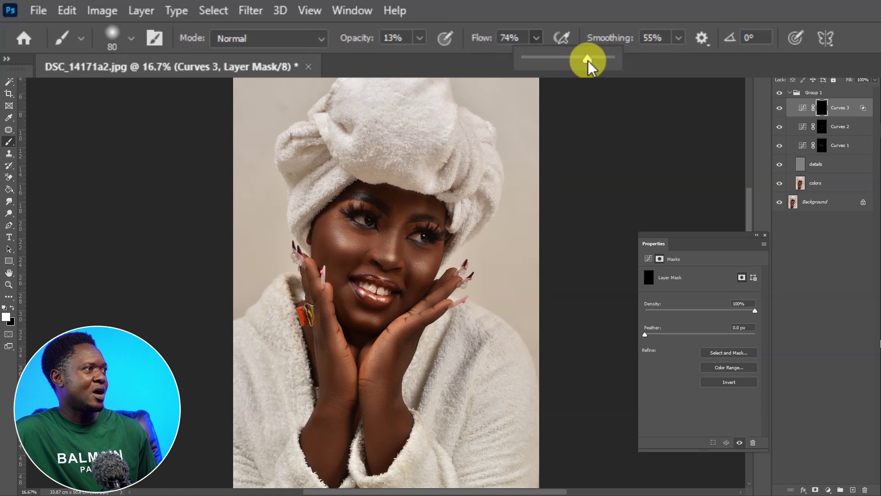
pyautogui.click(419, 40)
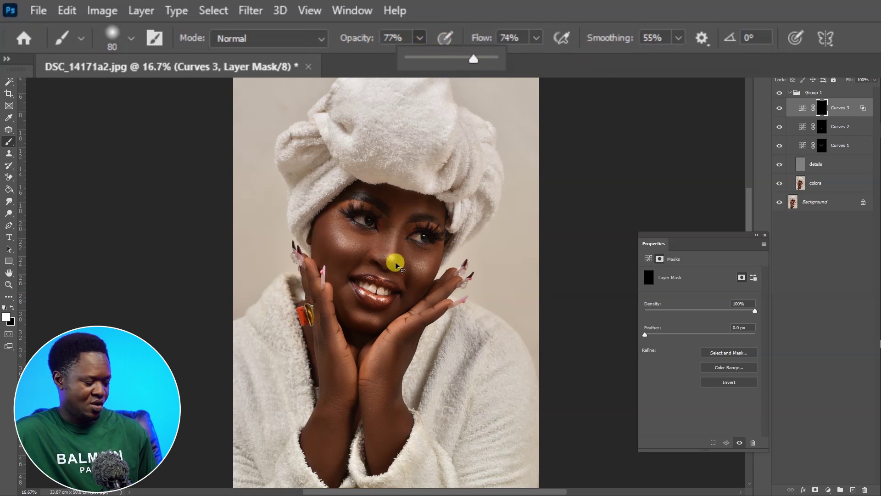
# Step: Paint strong highlights on the Curves 3 mask over the nose, both cheeks and chin, with brush sizes around 150 to 175
pyautogui.scroll(1, 396, 266)
pyautogui.scroll(2, 396, 276)
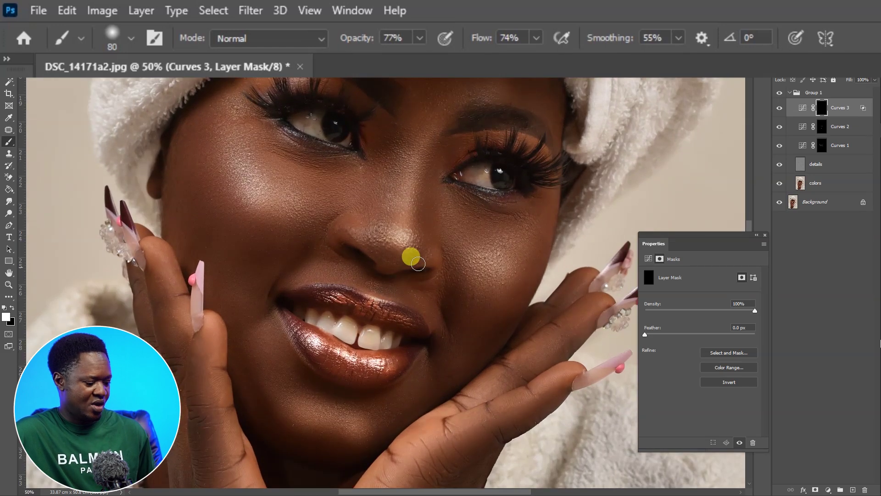
pyautogui.press(']')
pyautogui.press(']')
pyautogui.press(']')
pyautogui.press(']')
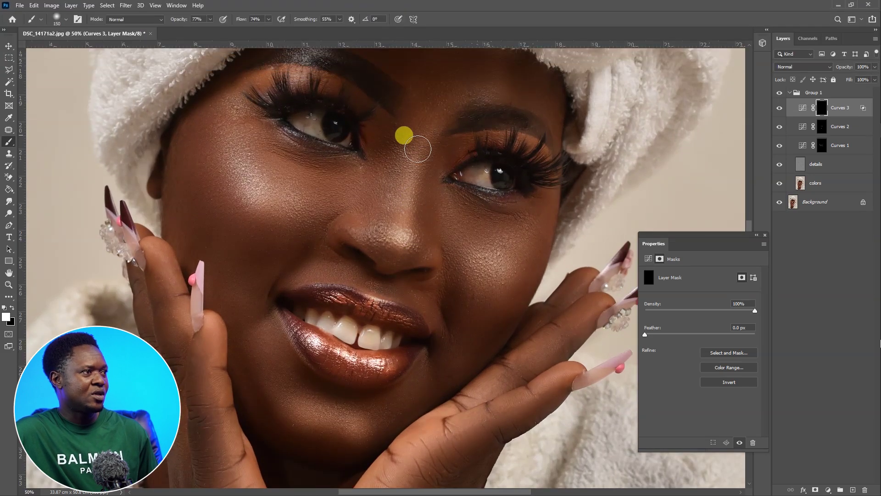
pyautogui.moveTo(419, 152)
pyautogui.mouseDown()
pyautogui.moveTo(408, 244)
pyautogui.moveTo(389, 246)
pyautogui.moveTo(476, 263)
pyautogui.moveTo(480, 250)
pyautogui.moveTo(415, 211)
pyautogui.moveTo(420, 111)
pyautogui.moveTo(346, 212)
pyautogui.moveTo(284, 239)
pyautogui.moveTo(309, 204)
pyautogui.moveTo(263, 200)
pyautogui.moveTo(251, 169)
pyautogui.moveTo(323, 211)
pyautogui.moveTo(468, 239)
pyautogui.moveTo(523, 288)
pyautogui.moveTo(513, 309)
pyautogui.moveTo(441, 354)
pyautogui.moveTo(451, 377)
pyautogui.moveTo(410, 390)
pyautogui.moveTo(383, 345)
pyautogui.moveTo(383, 327)
pyautogui.moveTo(314, 298)
pyautogui.moveTo(407, 323)
pyautogui.moveTo(390, 365)
pyautogui.moveTo(317, 352)
pyautogui.moveTo(364, 381)
pyautogui.moveTo(364, 431)
pyautogui.moveTo(303, 421)
pyautogui.moveTo(311, 417)
pyautogui.moveTo(291, 422)
pyautogui.moveTo(336, 418)
pyautogui.moveTo(306, 422)
pyautogui.moveTo(346, 441)
pyautogui.moveTo(324, 425)
pyautogui.moveTo(296, 428)
pyautogui.moveTo(315, 439)
pyautogui.moveTo(299, 417)
pyautogui.moveTo(350, 425)
pyautogui.moveTo(445, 402)
pyautogui.mouseUp()
pyautogui.press(']')
pyautogui.press(']')
pyautogui.press(']')
pyautogui.press('[')
pyautogui.press('[')
pyautogui.press('[')
pyautogui.press('[')
pyautogui.press(']')
pyautogui.press(']')
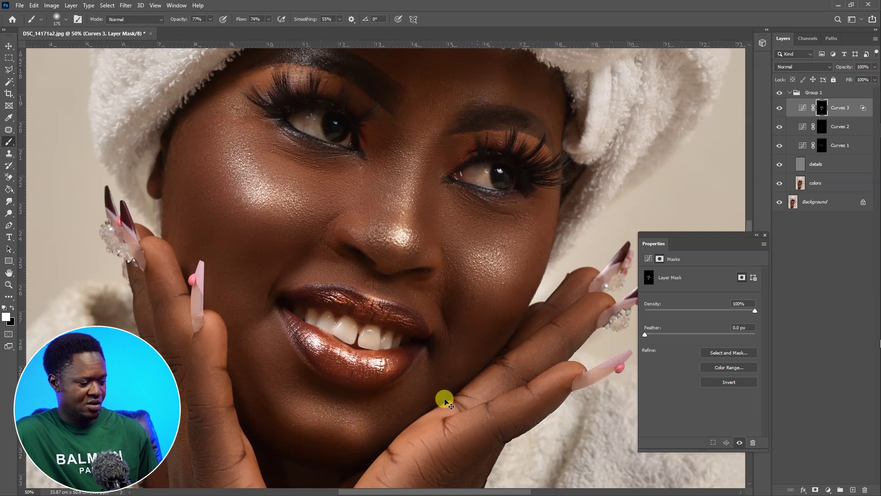
pyautogui.scroll(-5, 446, 402)
pyautogui.scroll(2, 480, 398)
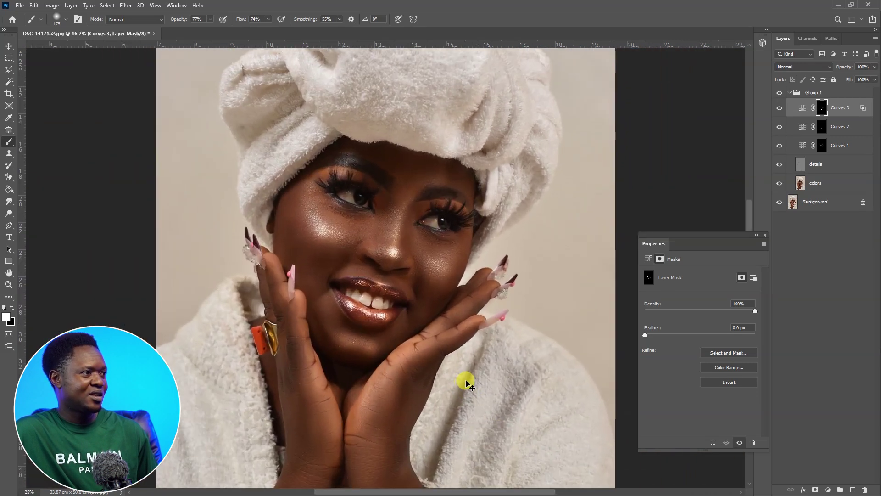
pyautogui.scroll(2, 466, 383)
pyautogui.scroll(-2, 467, 381)
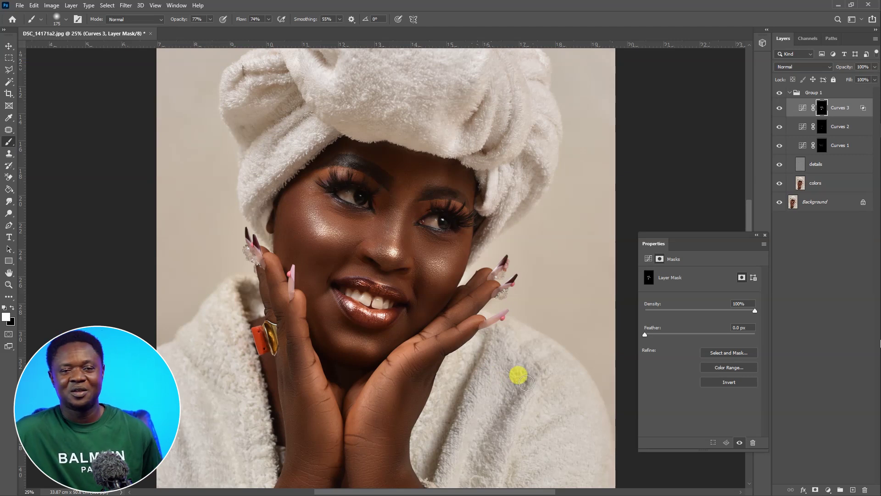
pyautogui.scroll(2, 523, 384)
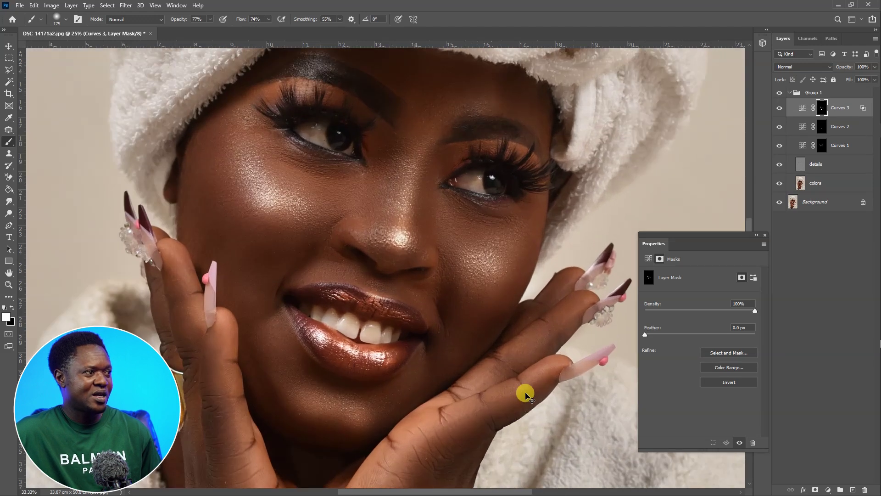
# Step: Add a Hue/Saturation layer above Curves 3 and set its Reds to saturation -80 and lightness +60
pyautogui.click(775, 483)
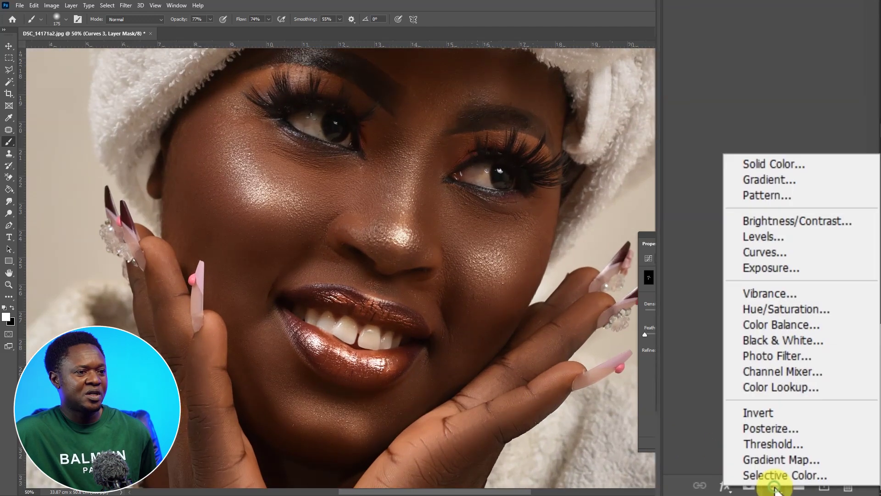
pyautogui.click(801, 309)
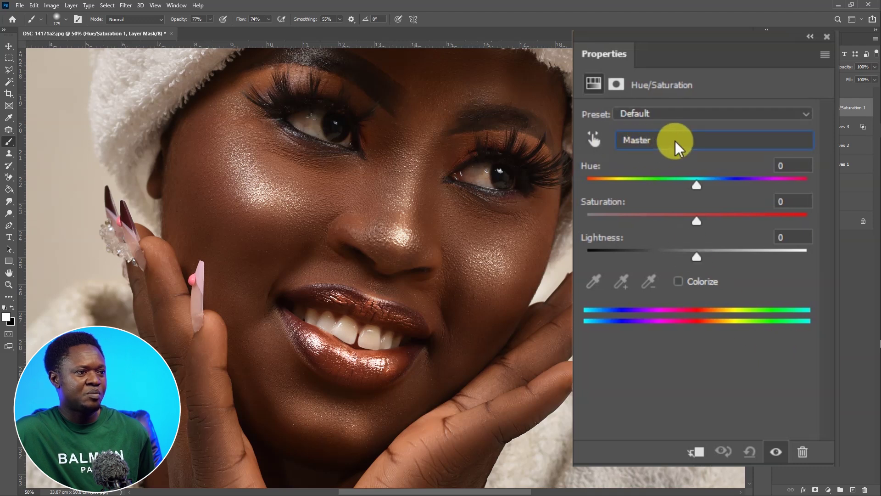
pyautogui.click(672, 141)
pyautogui.click(639, 177)
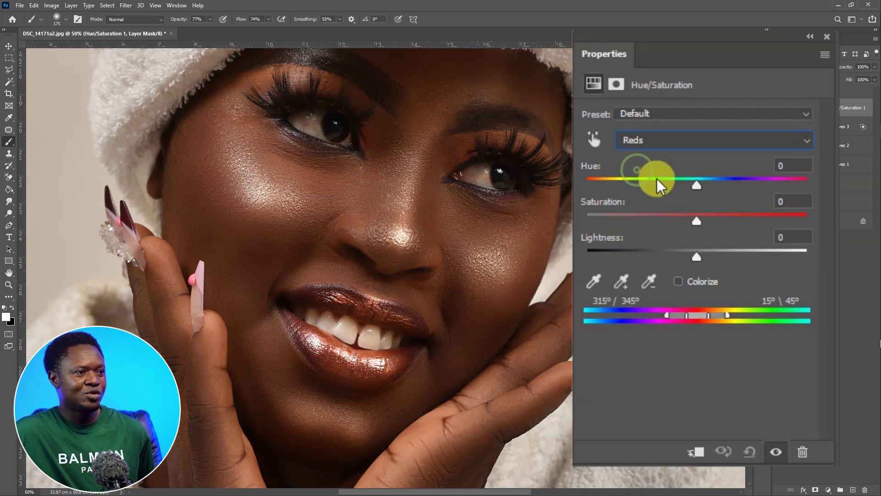
pyautogui.moveTo(693, 221); pyautogui.dragTo(613, 226)
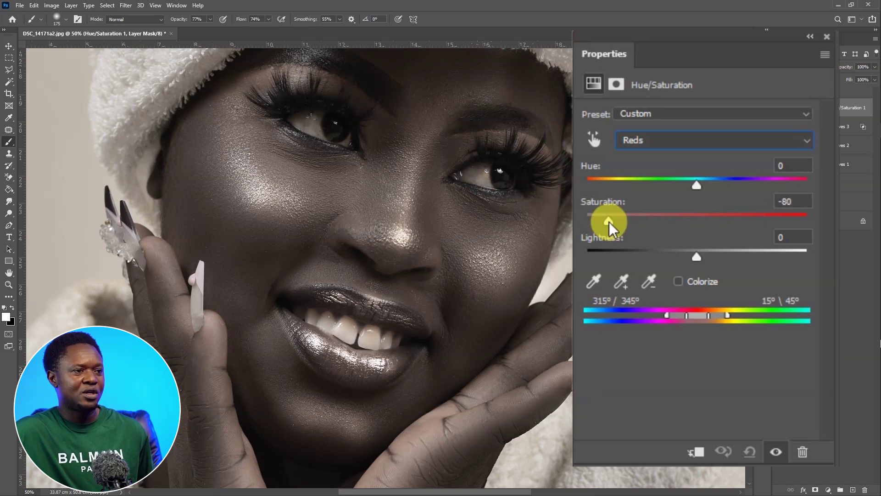
pyautogui.moveTo(696, 255); pyautogui.dragTo(757, 258)
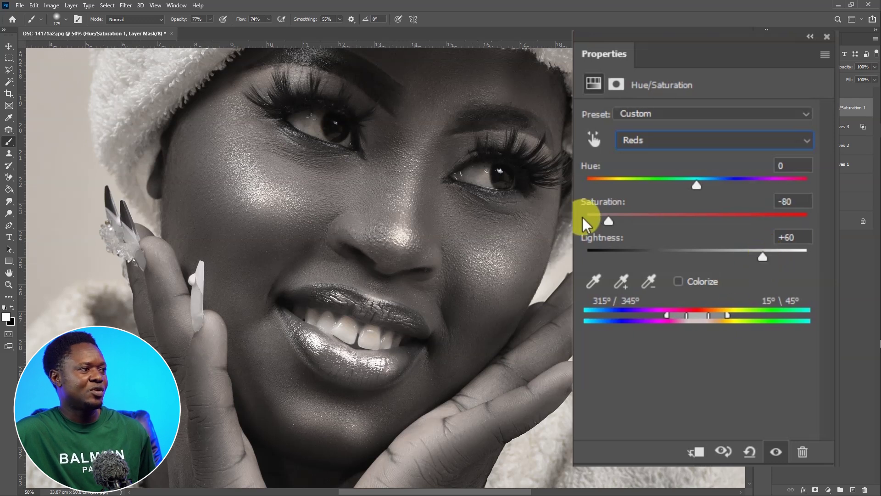
# Step: Set the Yellows of the Hue/Saturation layer to saturation -80 and lightness +60
pyautogui.click(666, 140)
pyautogui.click(649, 191)
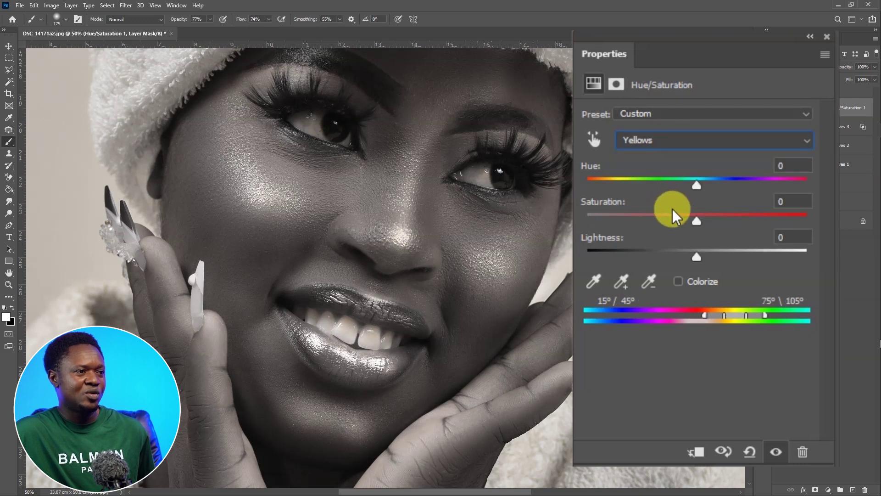
pyautogui.moveTo(697, 221); pyautogui.dragTo(651, 221)
pyautogui.click(792, 201)
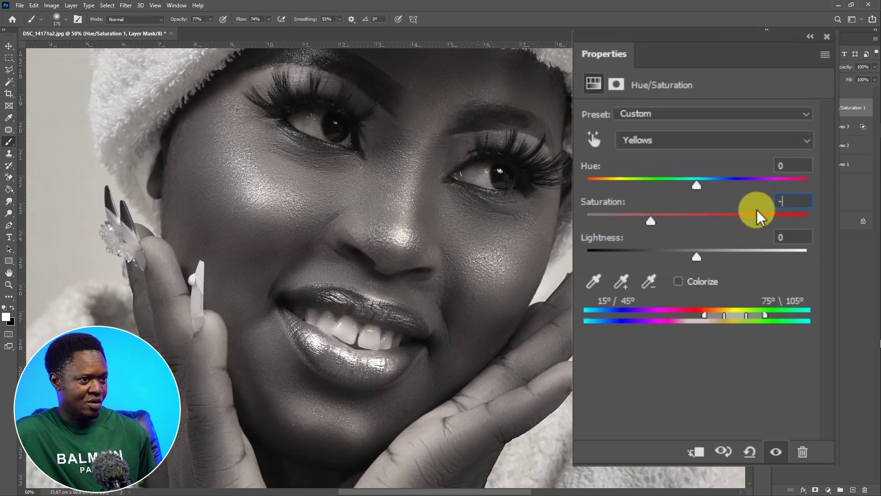
pyautogui.write('-80')
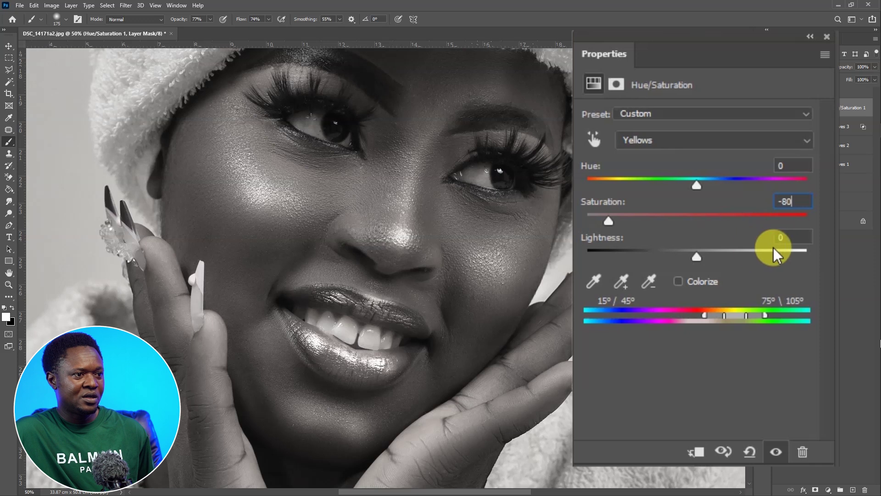
pyautogui.press('Tab')
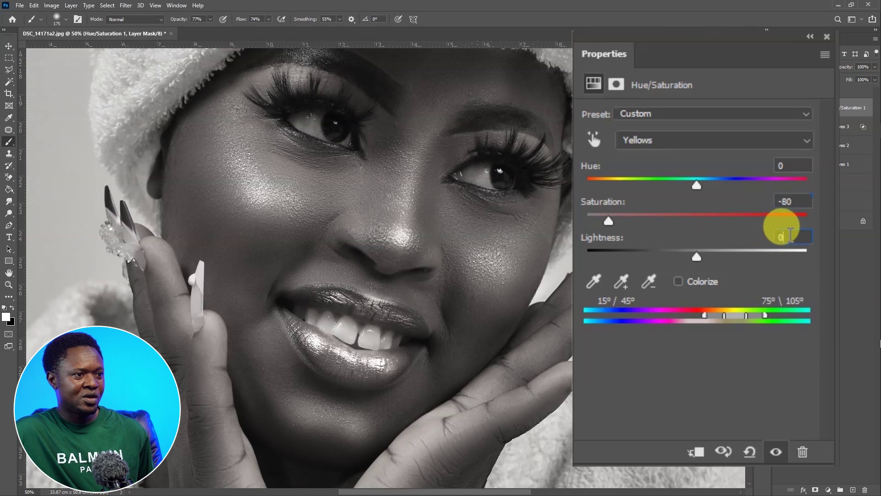
pyautogui.write('60')
pyautogui.press('Return')
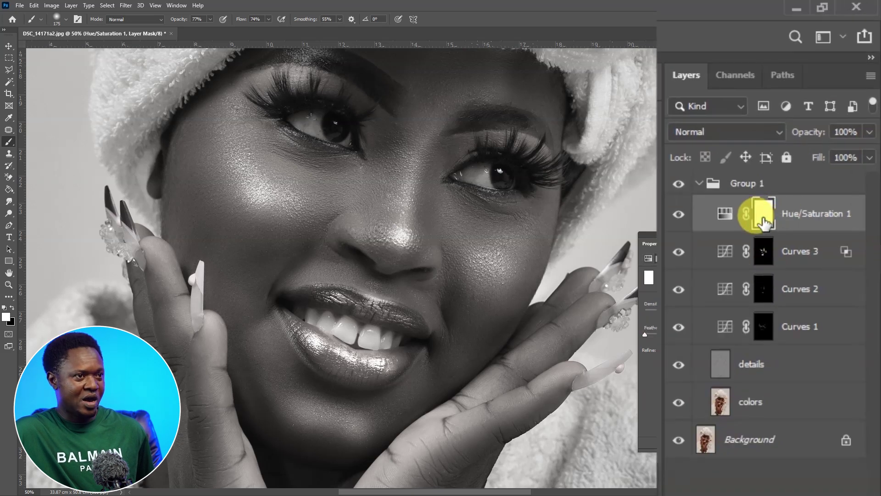
# Step: Invert the Hue/Saturation mask to black and paint the whitening over both eye whites with a brush size of about 80
pyautogui.hotkey('ctrl', 'i')
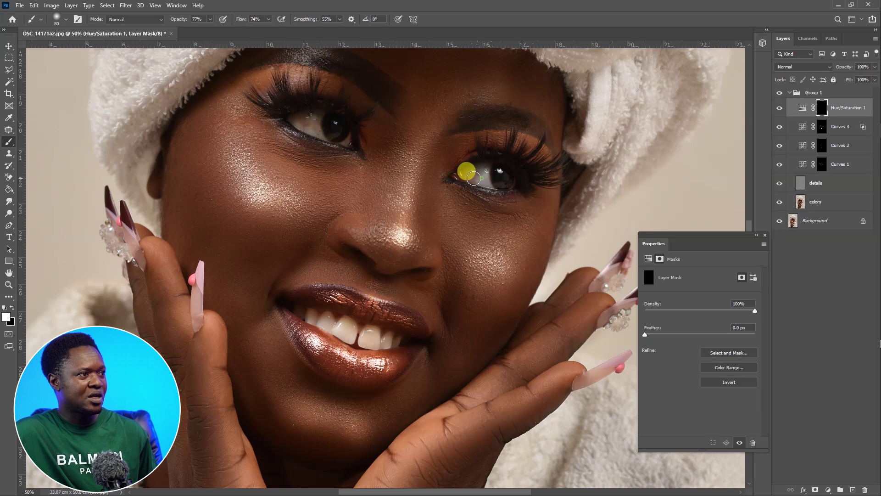
pyautogui.rightClick(506, 185)
pyautogui.click(316, 127)
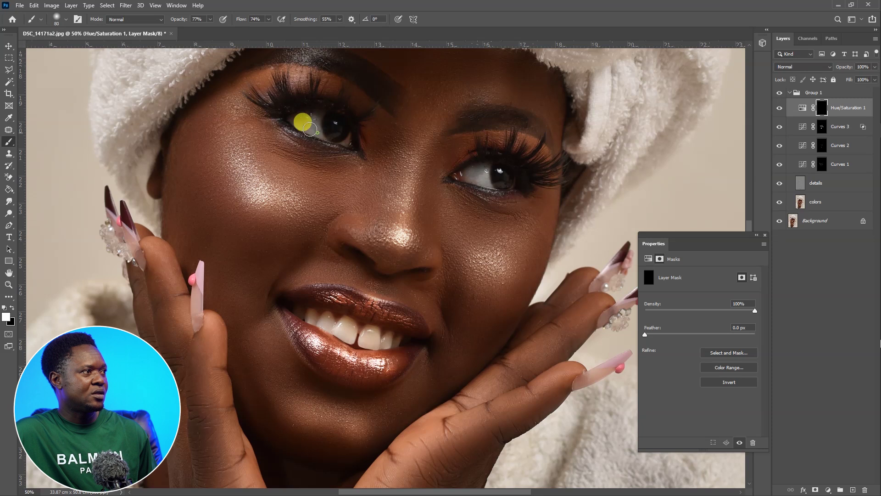
pyautogui.moveTo(303, 119)
pyautogui.mouseDown()
pyautogui.moveTo(349, 147)
pyautogui.moveTo(347, 136)
pyautogui.moveTo(322, 135)
pyautogui.mouseUp()
# Step: Paint white on the Hue/Saturation mask over all the visible teeth, with brush sizes around 30 to 40
pyautogui.scroll(3, 428, 306)
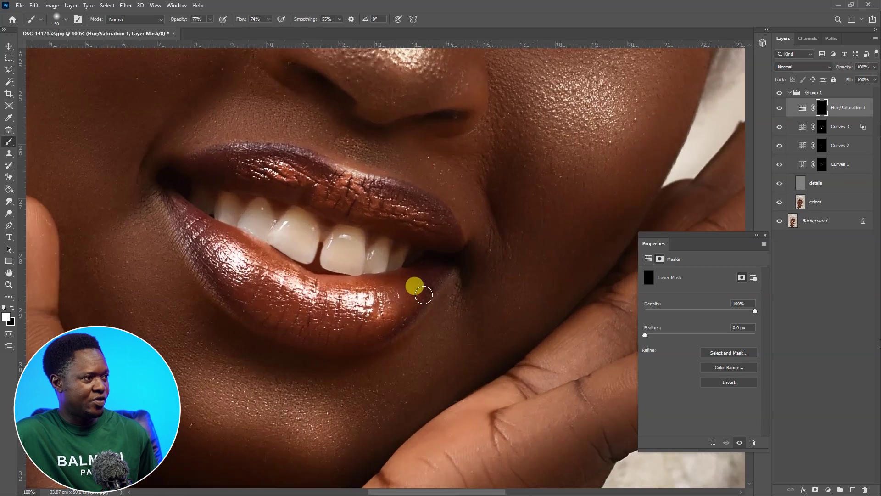
pyautogui.press('[')
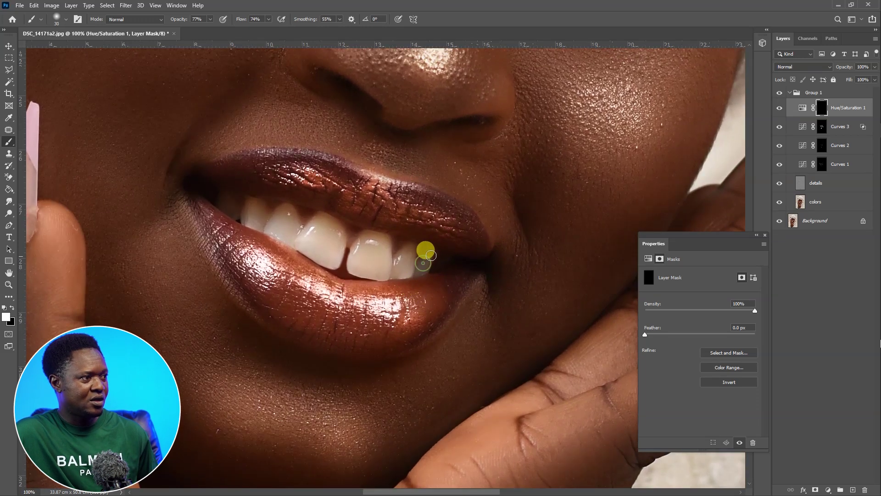
pyautogui.moveTo(431, 257)
pyautogui.mouseDown()
pyautogui.moveTo(412, 276)
pyautogui.moveTo(407, 248)
pyautogui.moveTo(392, 276)
pyautogui.mouseUp()
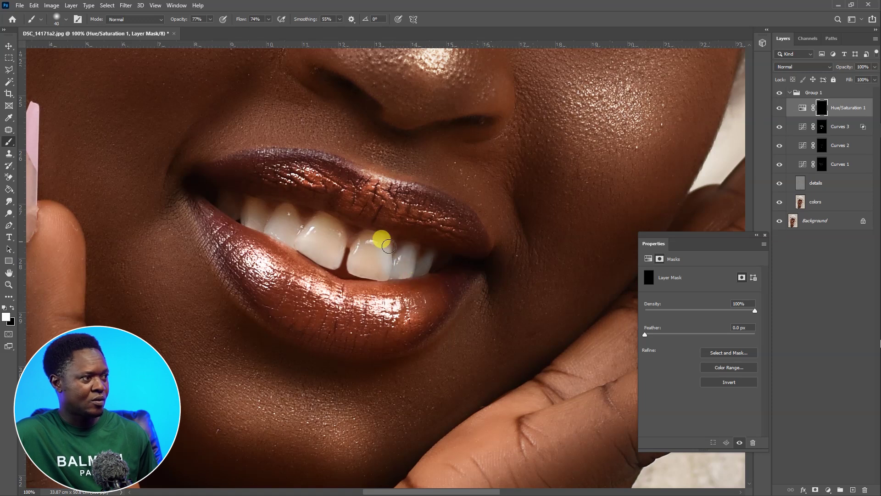
pyautogui.moveTo(368, 234)
pyautogui.mouseDown()
pyautogui.moveTo(356, 256)
pyautogui.moveTo(377, 246)
pyautogui.moveTo(432, 263)
pyautogui.moveTo(416, 274)
pyautogui.moveTo(347, 240)
pyautogui.moveTo(352, 230)
pyautogui.moveTo(373, 253)
pyautogui.moveTo(365, 265)
pyautogui.moveTo(369, 258)
pyautogui.moveTo(420, 277)
pyautogui.mouseUp()
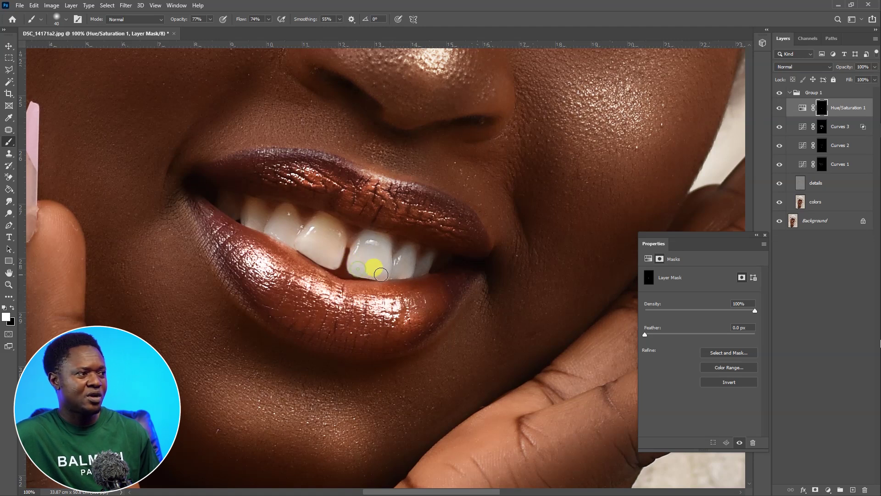
pyautogui.moveTo(365, 262)
pyautogui.mouseDown()
pyautogui.moveTo(380, 247)
pyautogui.moveTo(380, 257)
pyautogui.moveTo(337, 254)
pyautogui.moveTo(332, 261)
pyautogui.moveTo(337, 230)
pyautogui.mouseUp()
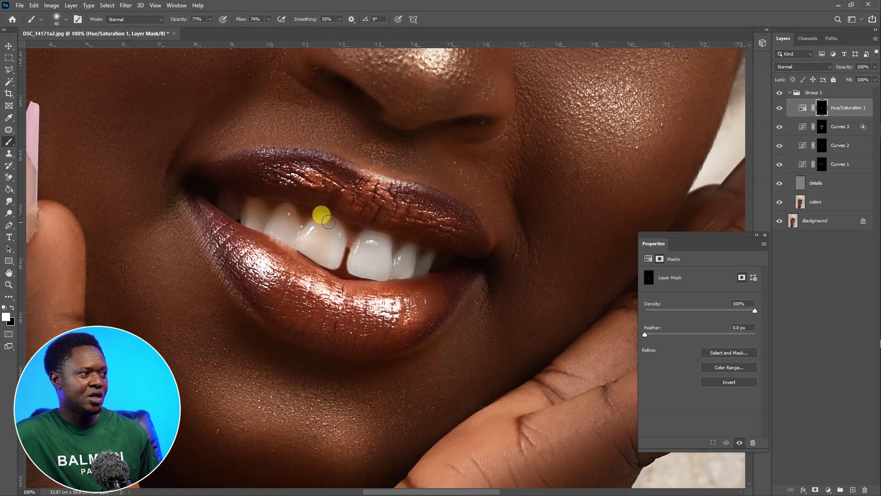
pyautogui.moveTo(313, 227)
pyautogui.mouseDown()
pyautogui.moveTo(299, 243)
pyautogui.moveTo(317, 238)
pyautogui.mouseUp()
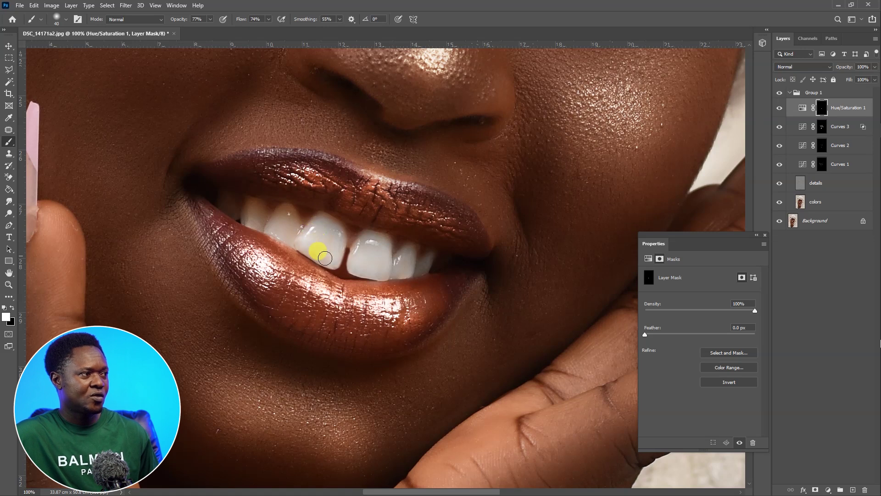
pyautogui.moveTo(313, 230); pyautogui.dragTo(333, 257)
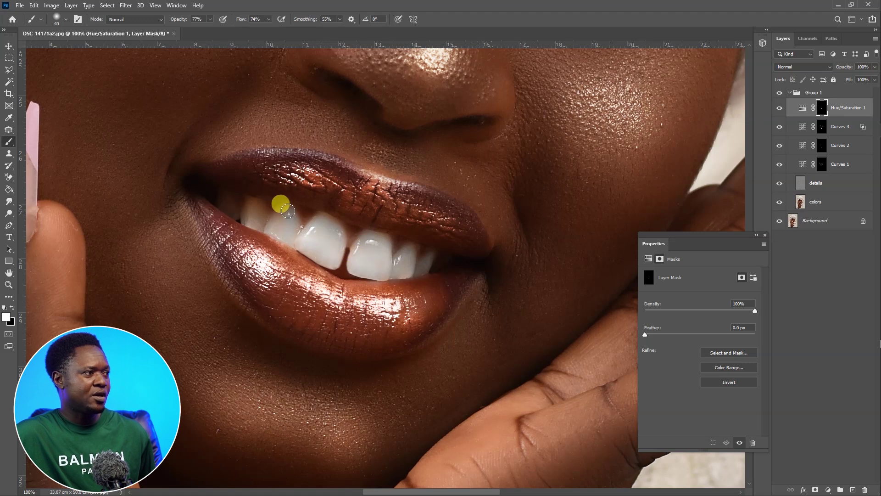
pyautogui.moveTo(277, 225)
pyautogui.mouseDown()
pyautogui.moveTo(256, 205)
pyautogui.moveTo(263, 211)
pyautogui.moveTo(249, 220)
pyautogui.moveTo(261, 217)
pyautogui.moveTo(235, 216)
pyautogui.moveTo(384, 252)
pyautogui.moveTo(397, 273)
pyautogui.moveTo(422, 267)
pyautogui.moveTo(374, 262)
pyautogui.mouseUp()
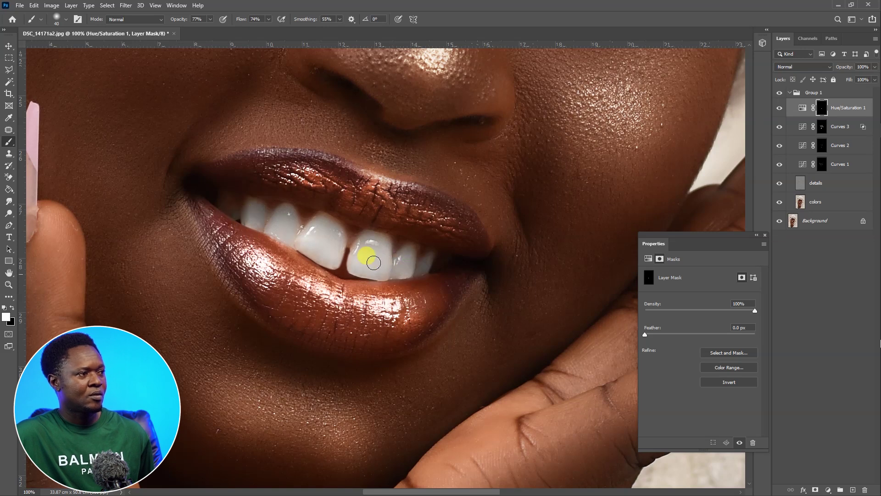
# Step: Examine the whitened eyes and teeth both close up and in the context of the whole portrait
pyautogui.scroll(-4, 382, 271)
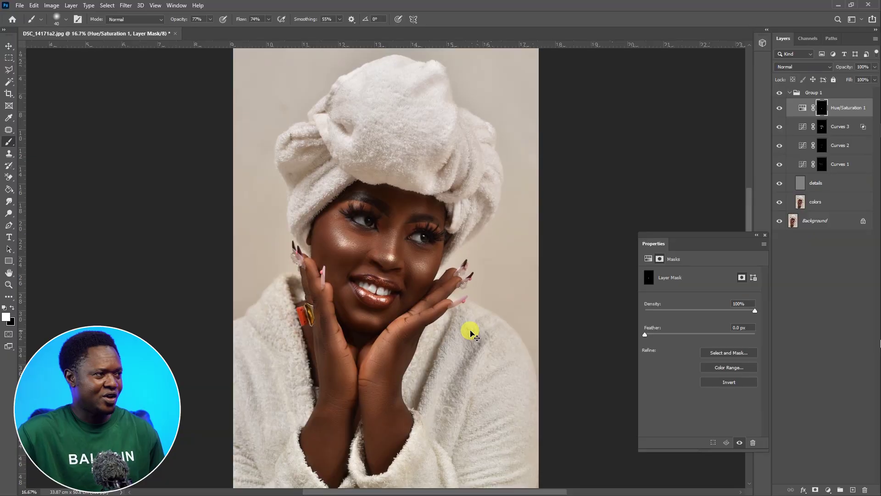
pyautogui.hotkey('ctrl', '-')
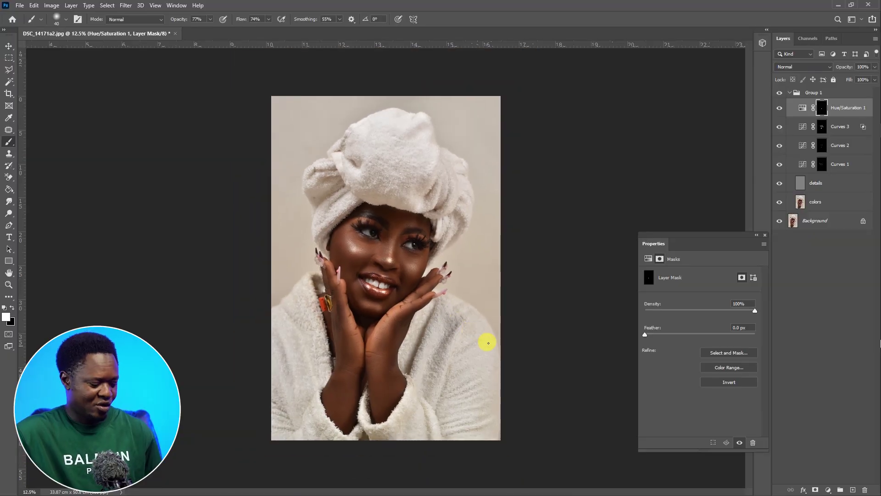
pyautogui.hotkey('ctrl', '+')
pyautogui.hotkey('ctrl', '+')
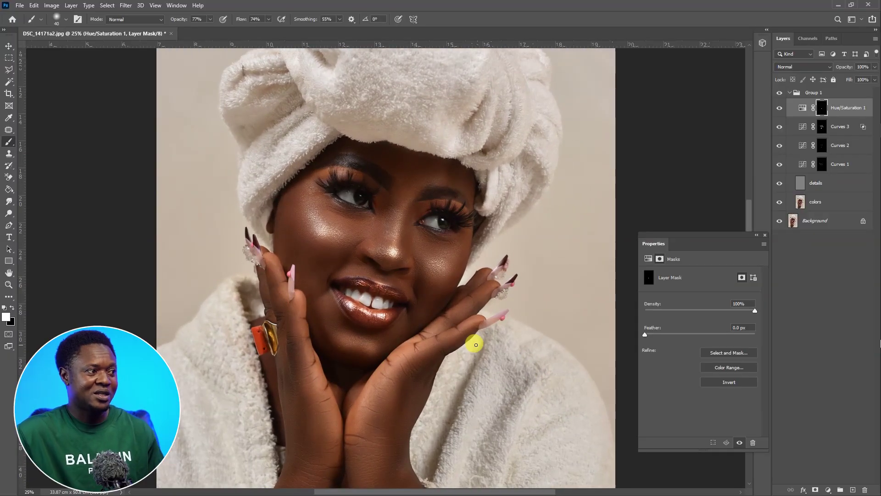
pyautogui.hotkey('ctrl', '+')
pyautogui.hotkey('ctrl', '+')
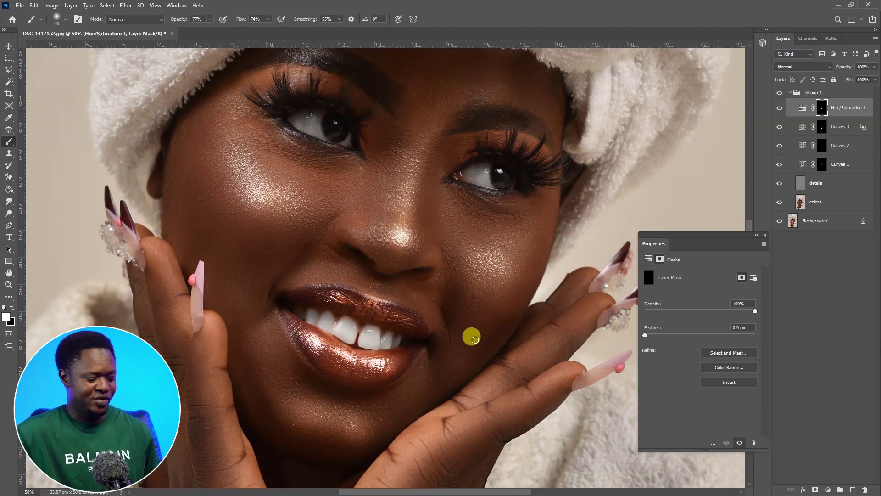
pyautogui.hotkey('ctrl', '-')
pyautogui.hotkey('ctrl', '-')
pyautogui.hotkey('ctrl', '-')
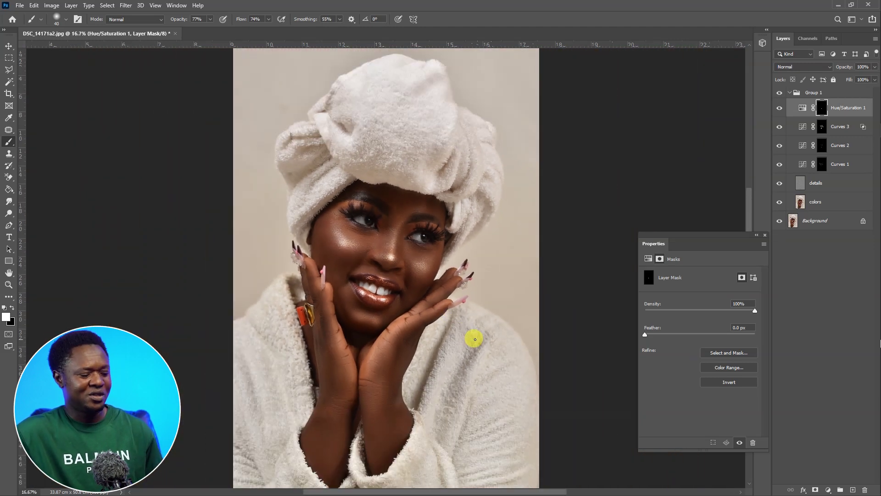